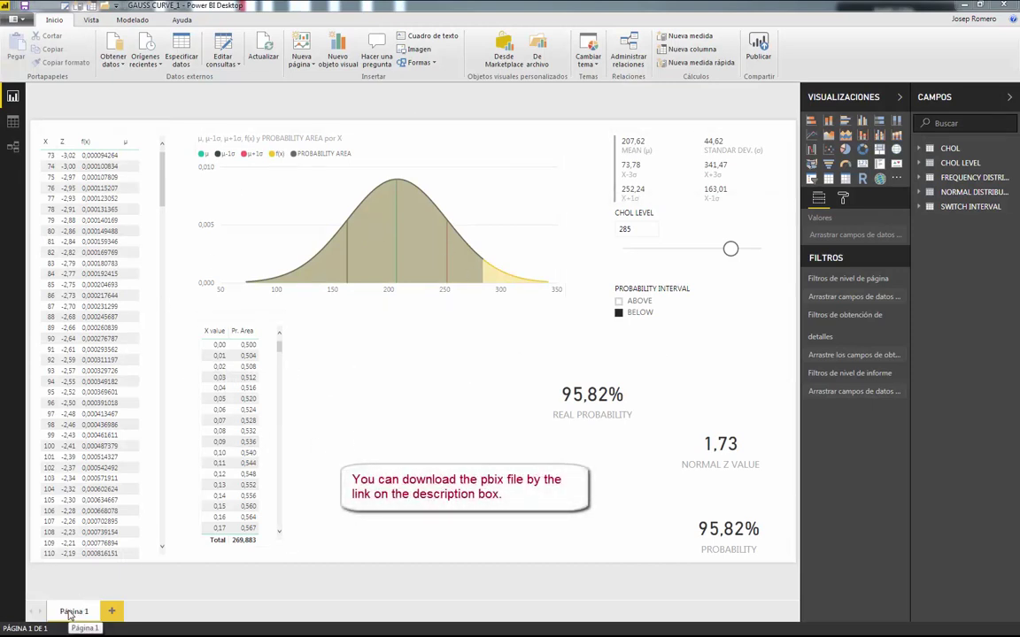
# Duplicate the report page Página 1 and delete the PROBABILITY INTERVAL slicer from the copy.
pyautogui.rightClick(70, 613)
pyautogui.click(105, 581)
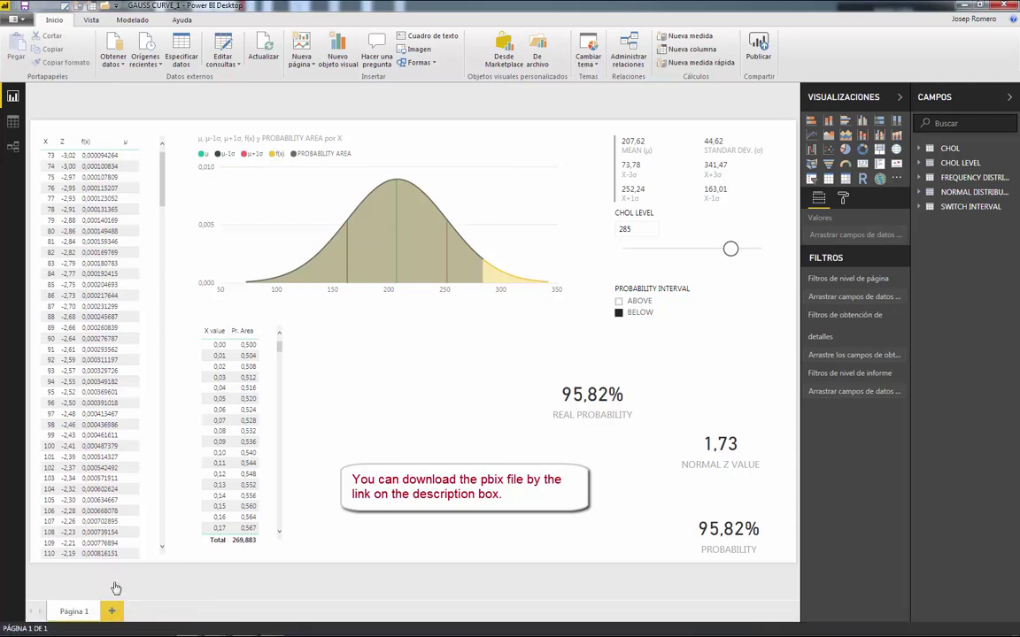
pyautogui.click(681, 281)
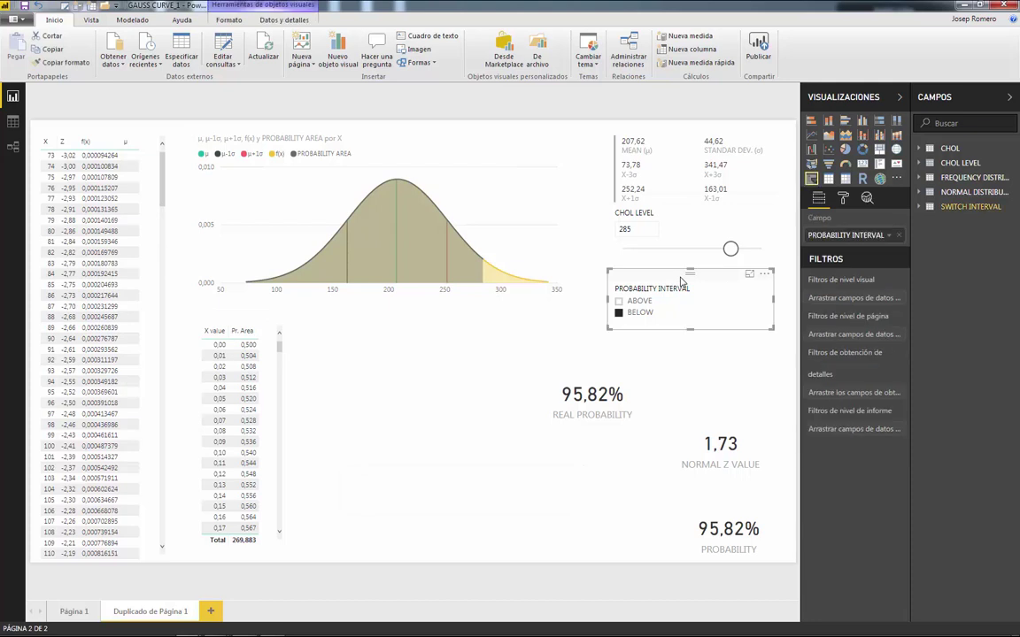
pyautogui.press('Delete')
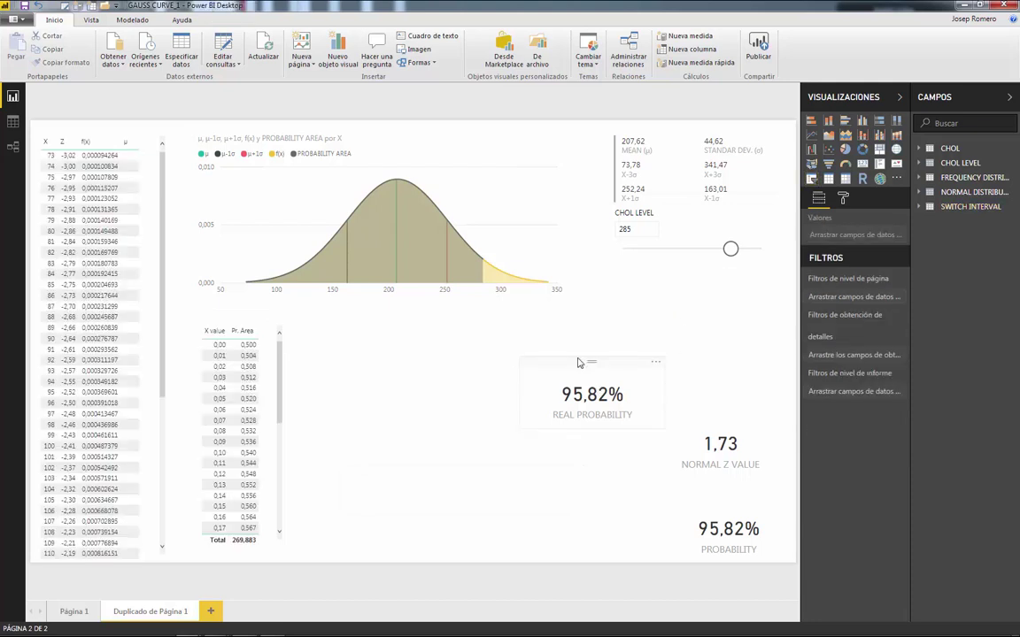
# Delete the REAL PROBABILITY, NORMAL Z VALUE and PROBABILITY cards and the CHOL LEVEL slicer from the duplicated page.
pyautogui.click(578, 363)
pyautogui.press('Delete')
pyautogui.click(716, 416)
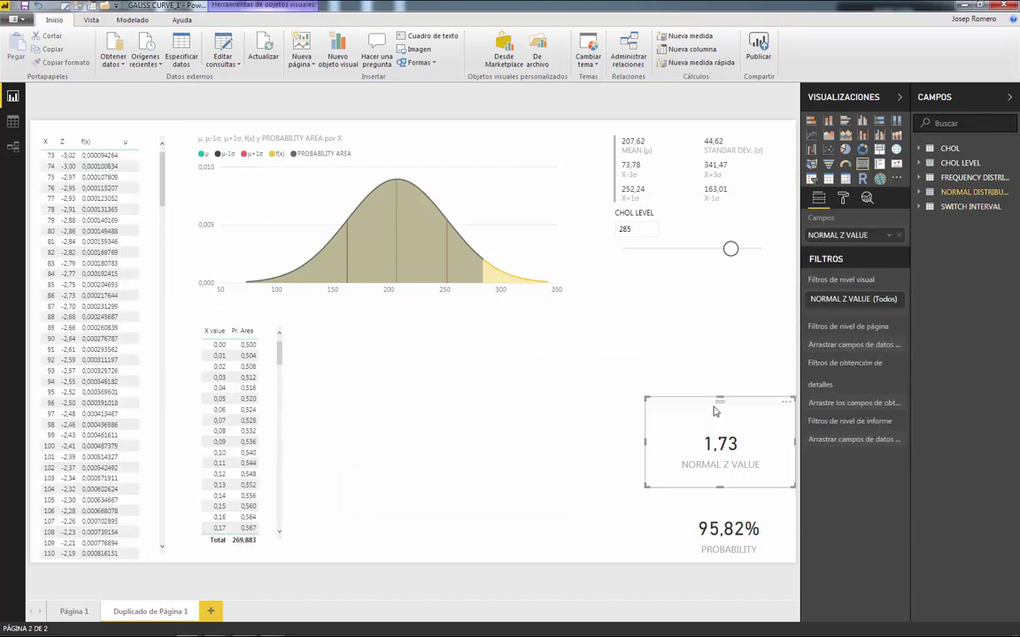
pyautogui.press('Delete')
pyautogui.click(727, 507)
pyautogui.press('Delete')
pyautogui.click(699, 202)
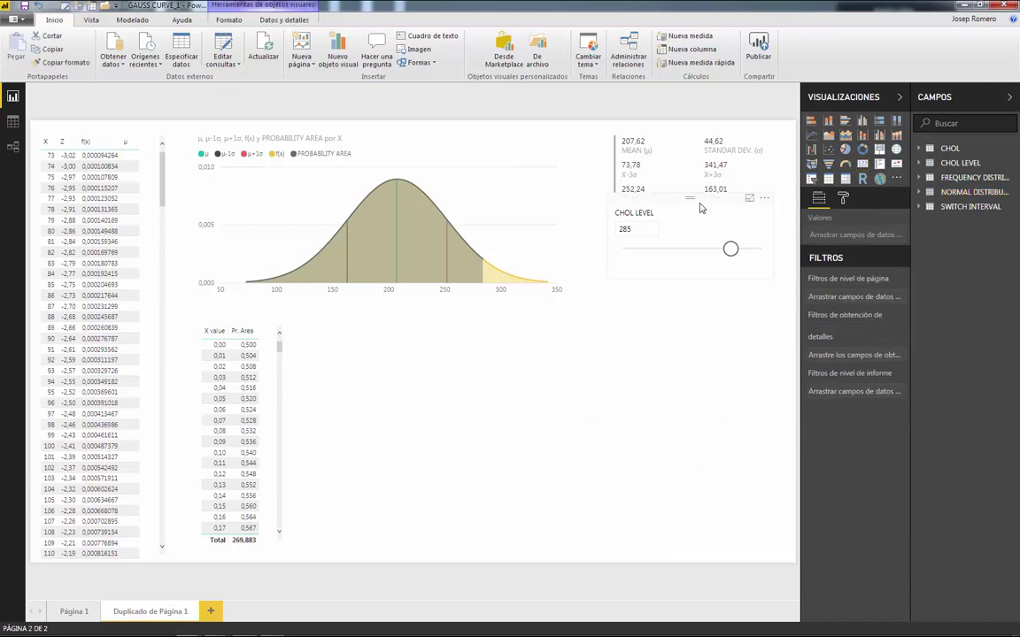
pyautogui.press('Delete')
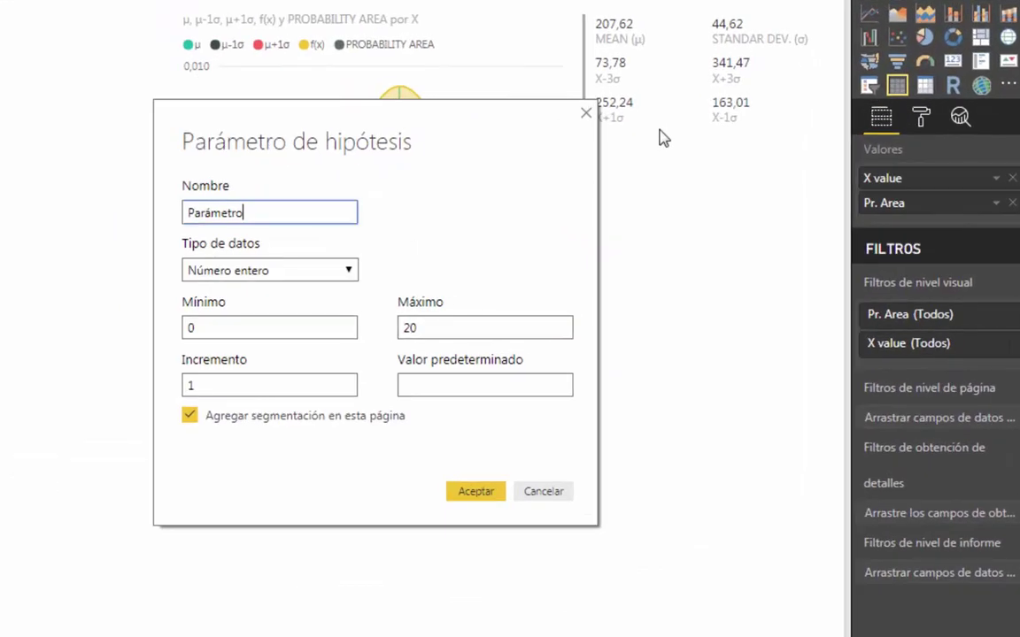
# Create a what-if parameter named CONFIDENCE INTERVAL (%), setting its minimum and a maximum of 90, with a slicer on the page.
pyautogui.write('CONFIDENCE INTERVAL (')
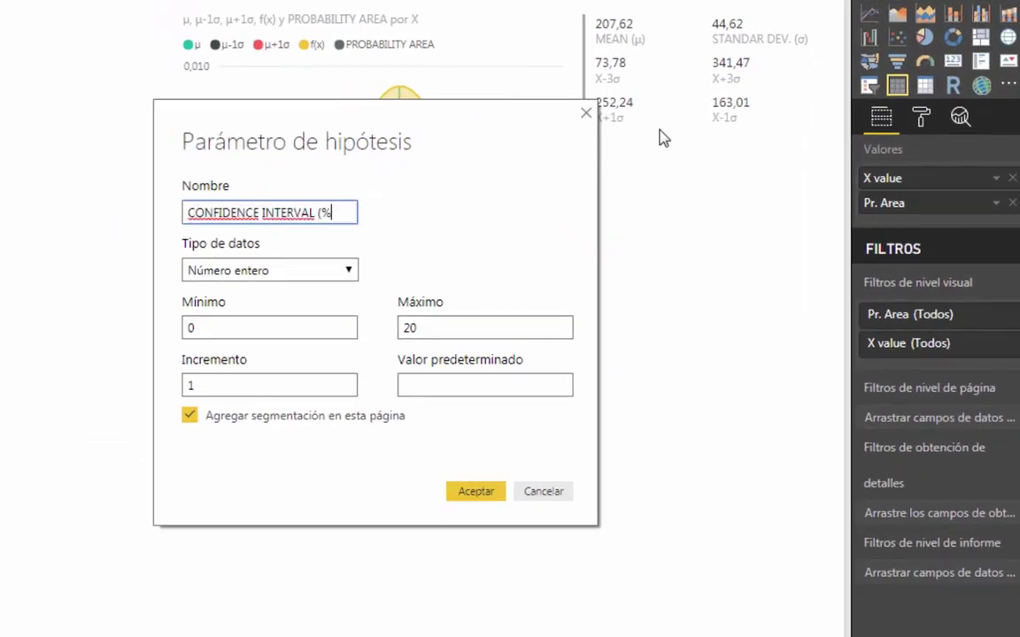
pyautogui.write('%)')
pyautogui.press('Tab')
pyautogui.press('Tab')
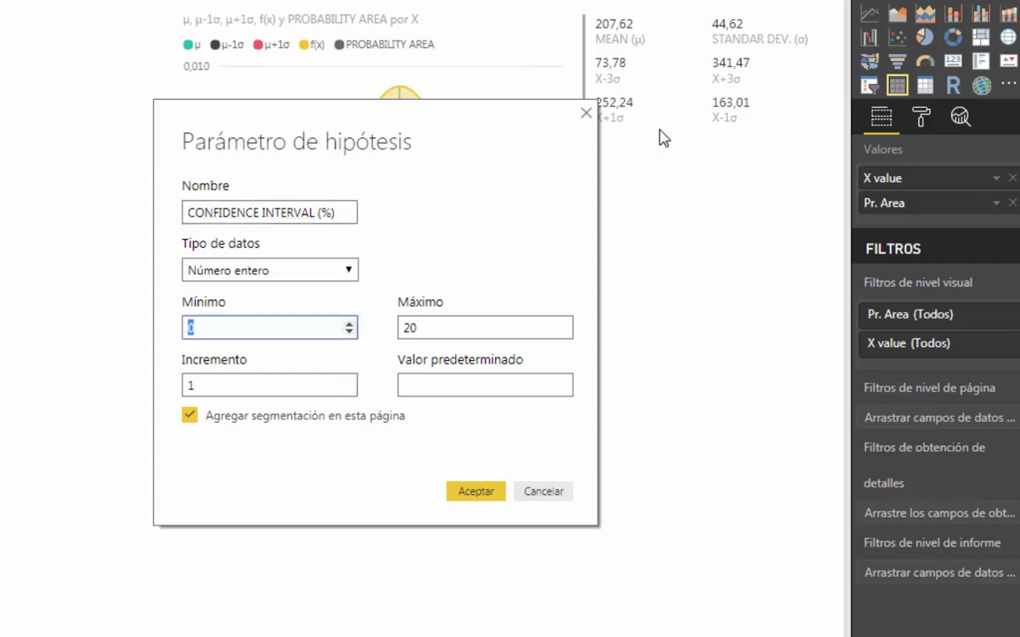
pyautogui.write('1')
pyautogui.press('Tab')
pyautogui.write('90')
pyautogui.press('Return')
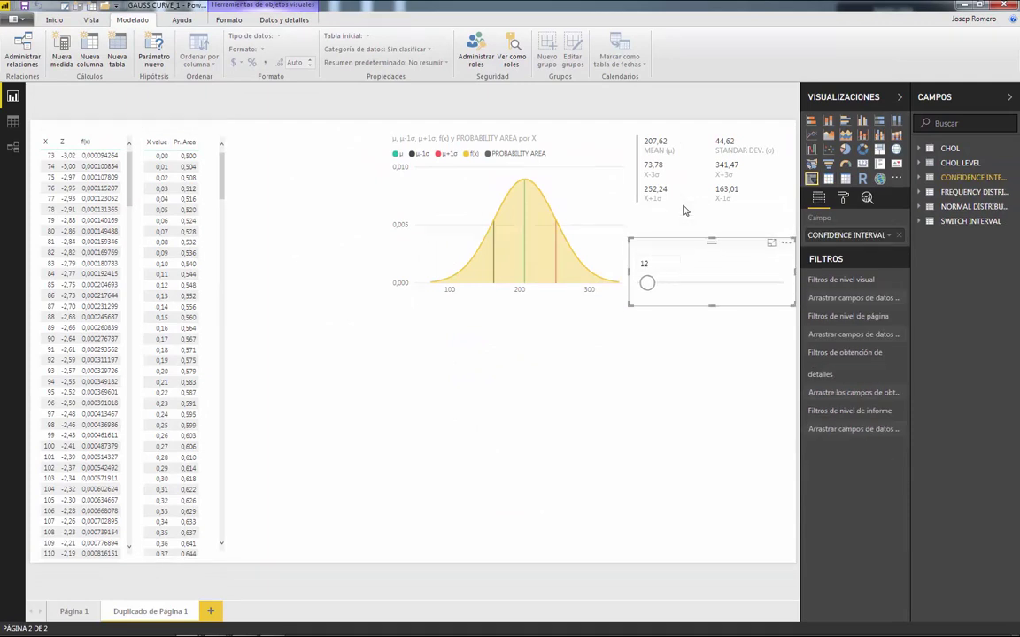
# Set the new confidence interval slicer to 50.
pyautogui.press('End')
pyautogui.press('Home')
pyautogui.press('Right')
pyautogui.press('Right')
pyautogui.press('Right')
pyautogui.press('Right')
pyautogui.press('Right')
pyautogui.press('Right')
pyautogui.press('Right')
pyautogui.press('Right')
pyautogui.press('Right')
pyautogui.press('Right')
pyautogui.press('Right')
pyautogui.press('Right')
pyautogui.press('Right')
pyautogui.press('Right')
pyautogui.press('Right')
pyautogui.press('Right')
pyautogui.press('Right')
pyautogui.press('Right')
pyautogui.press('Right')
pyautogui.press('Right')
pyautogui.press('Tab')
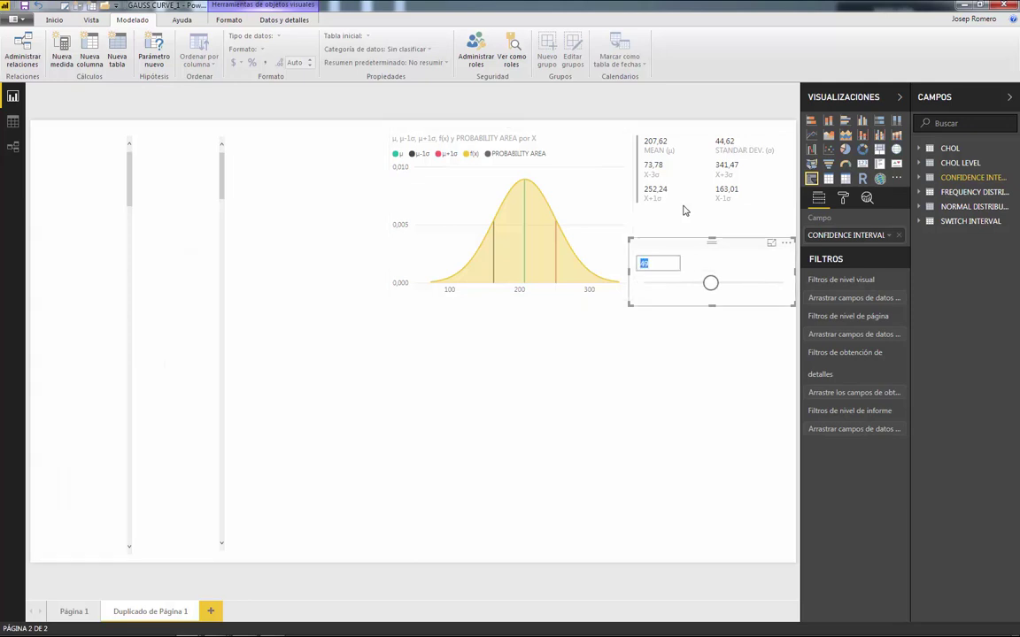
pyautogui.write('50')
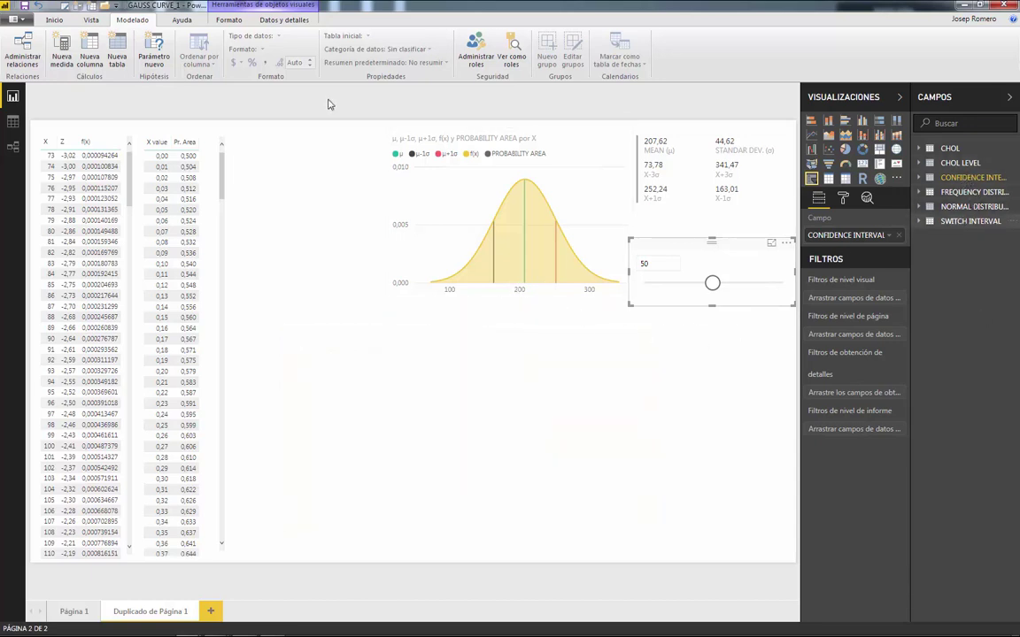
# Start a new measure CONFIDENCE AREA whose formula begins with 'CONFIDENCE INTERVAL (%)'[Valor CONFIDENCE INTERVAL (%)].
pyautogui.click(89, 53)
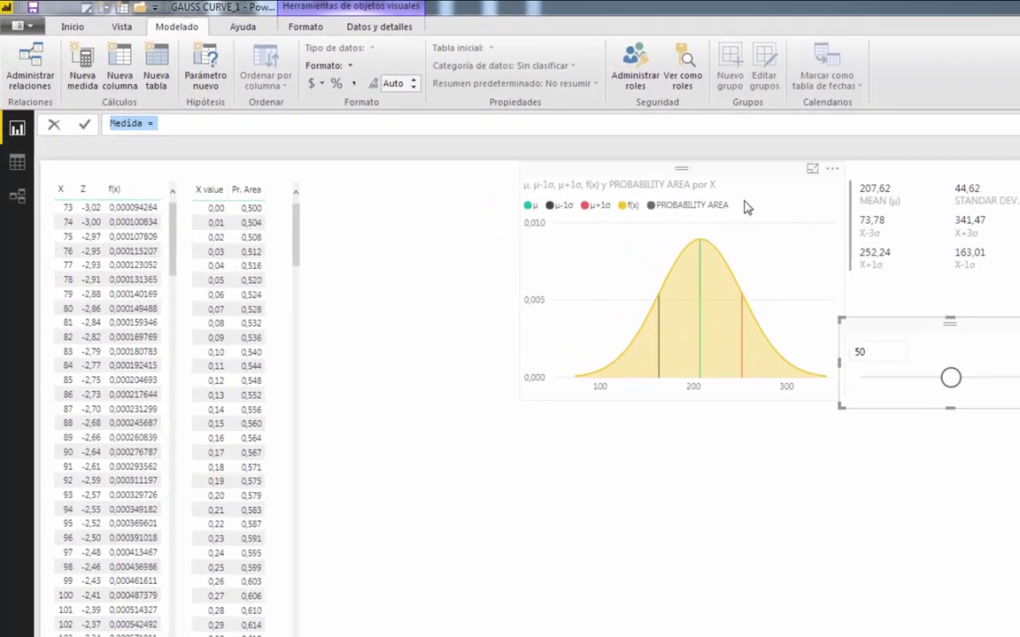
pyautogui.write('CON')
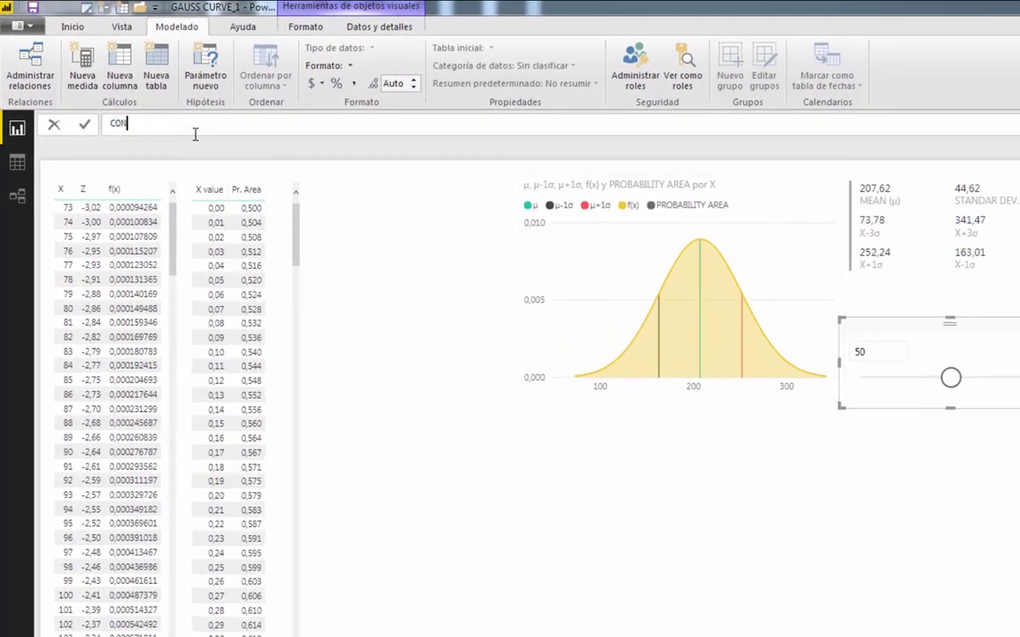
pyautogui.write('FIDENCE AREA=')
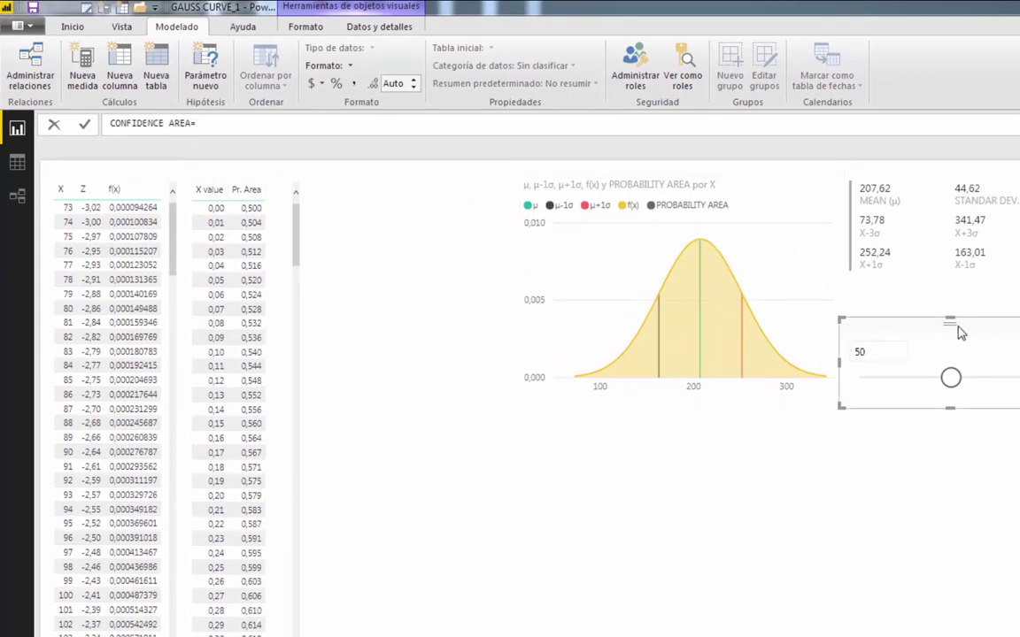
pyautogui.write('CO')
pyautogui.press('Down')
pyautogui.press('Down')
pyautogui.press('Down')
pyautogui.press('Down')
pyautogui.press('Down')
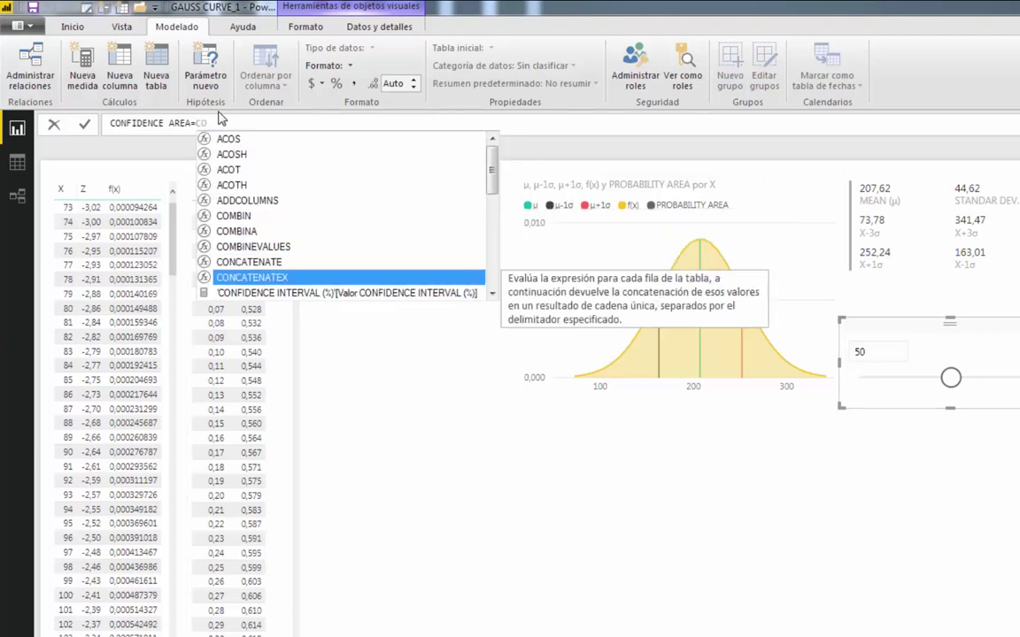
pyautogui.press('Tab')
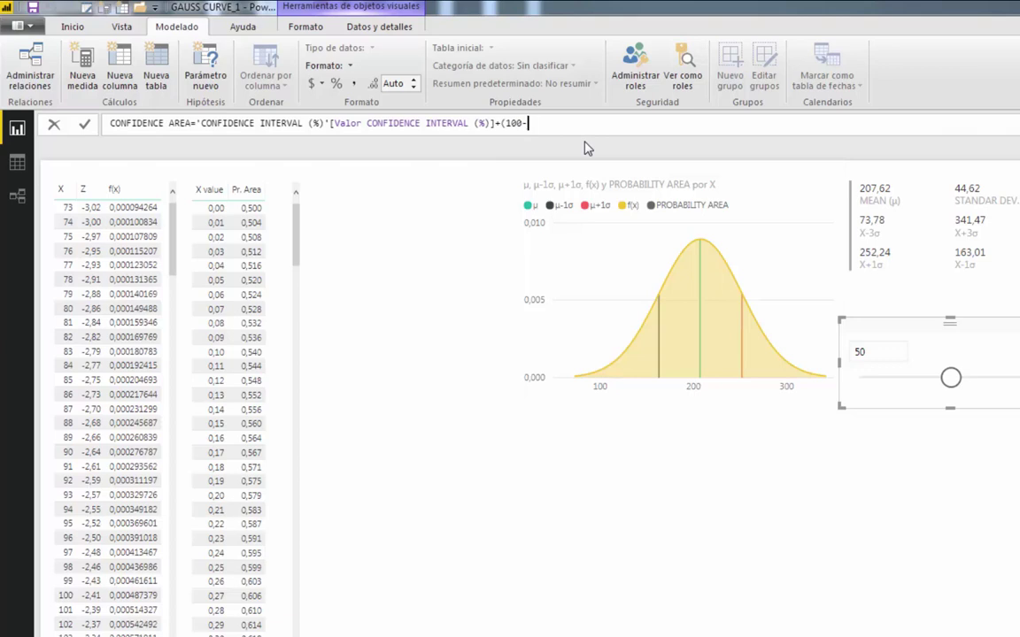
# Complete the formula's added term as (100-'CONFIDENCE INTERVAL (%)'[Valor CONFIDENCE INTERVAL (%)])/2.
pyautogui.write('CO')
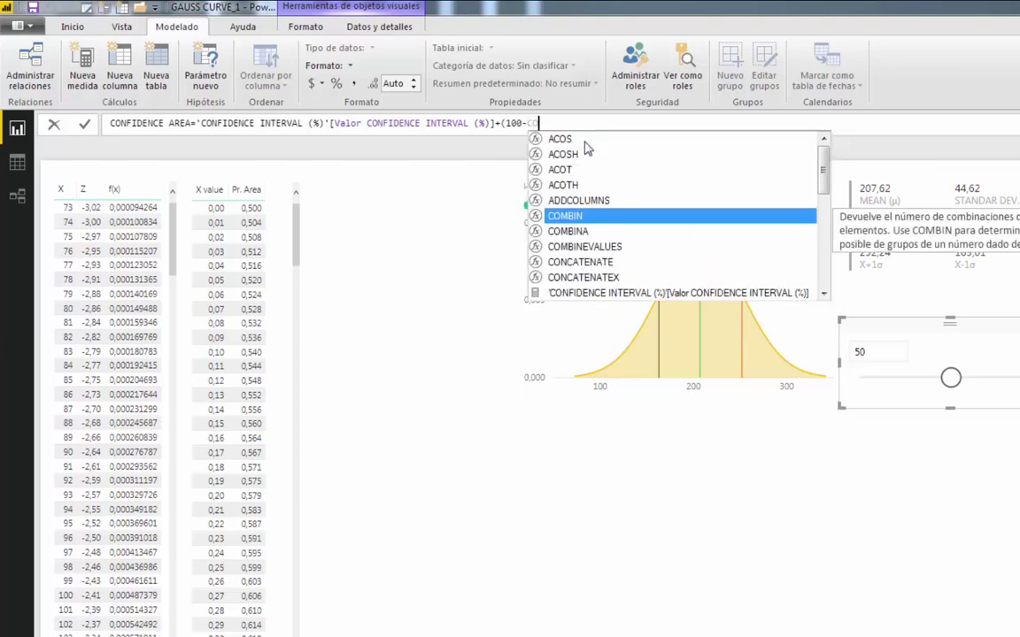
pyautogui.press('Down')
pyautogui.press('Down')
pyautogui.press('Down')
pyautogui.press('Down')
pyautogui.press('Down')
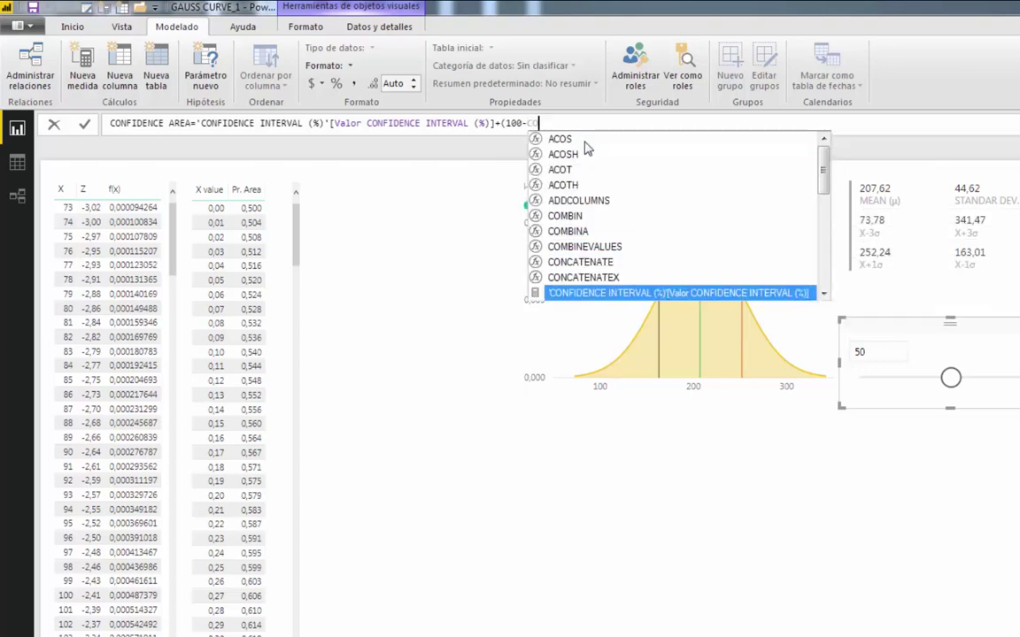
pyautogui.press('Tab')
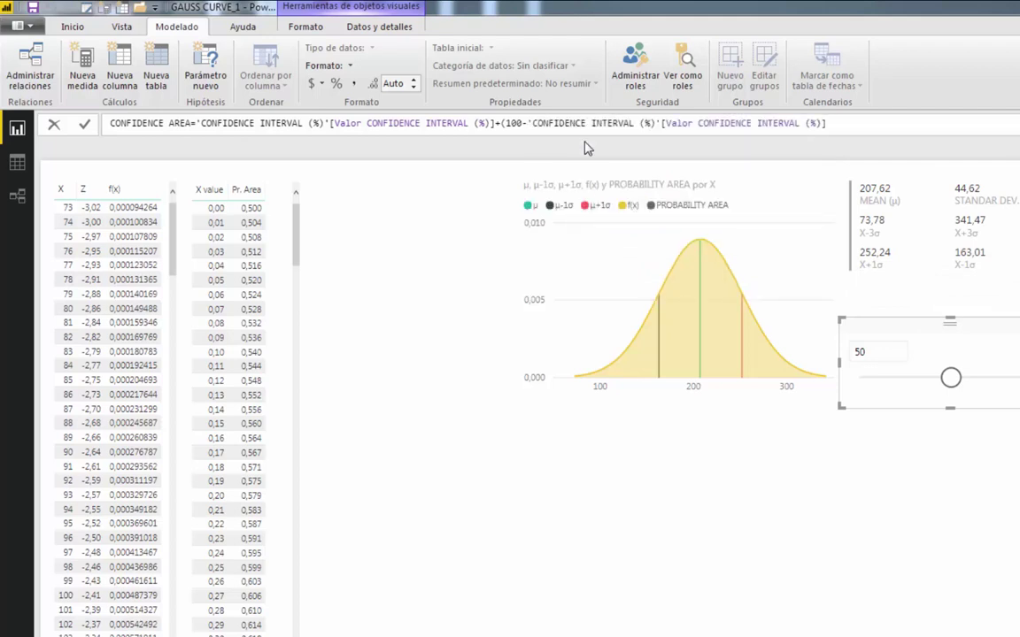
pyautogui.write(')]+(')
pyautogui.click(842, 123)
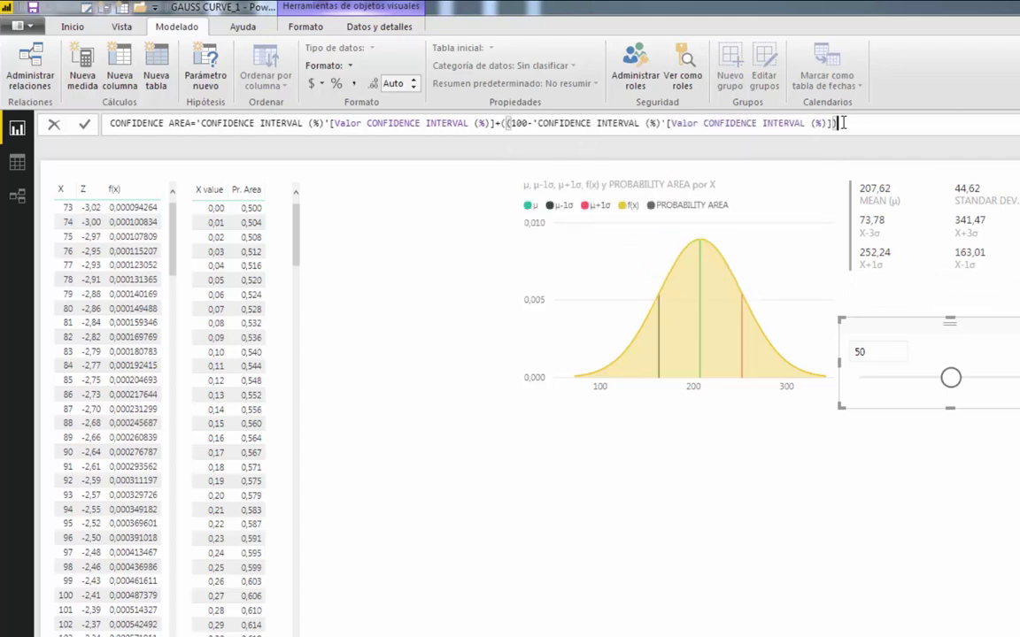
pyautogui.write('/2')
pyautogui.click(505, 123)
pyautogui.press('BackSpace')
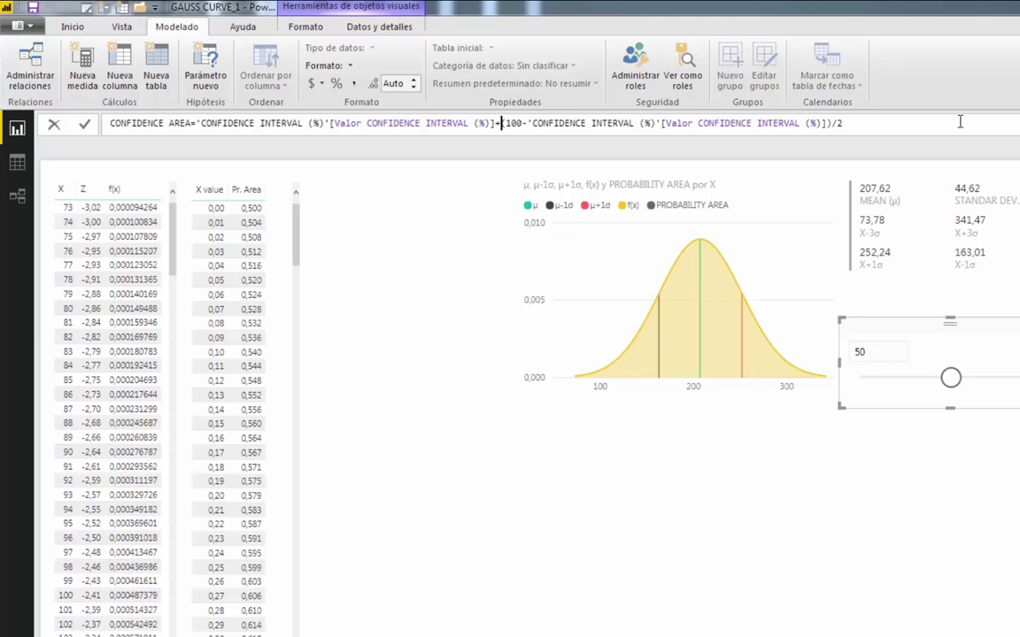
# Enclose the whole CONFIDENCE AREA expression in parentheses, divide it by 100 and commit the measure.
pyautogui.click(875, 123)
pyautogui.write(')')
pyautogui.click(197, 122)
pyautogui.write("('")
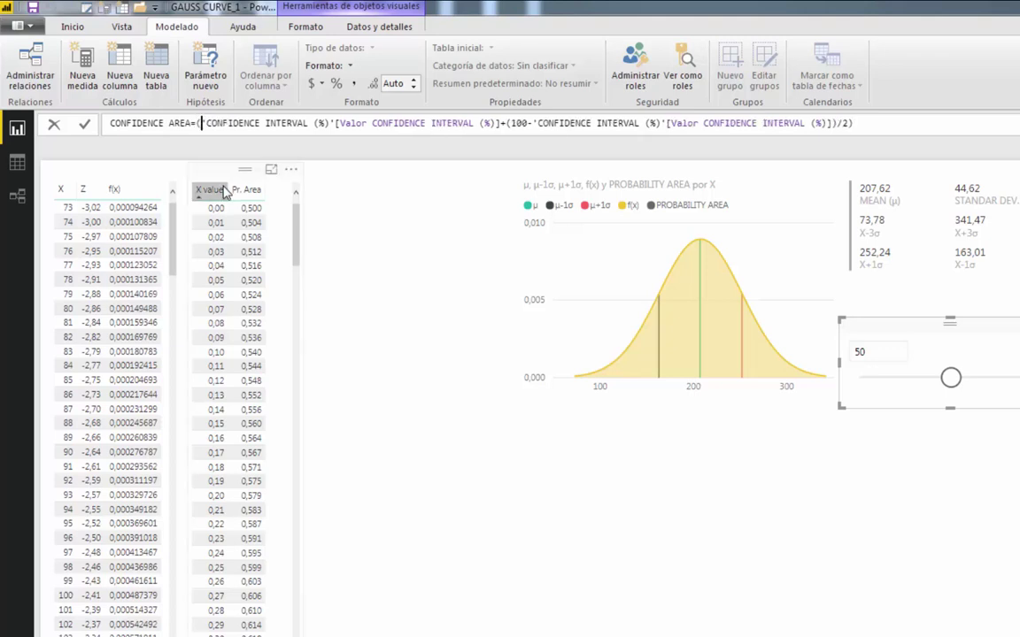
pyautogui.click(881, 122)
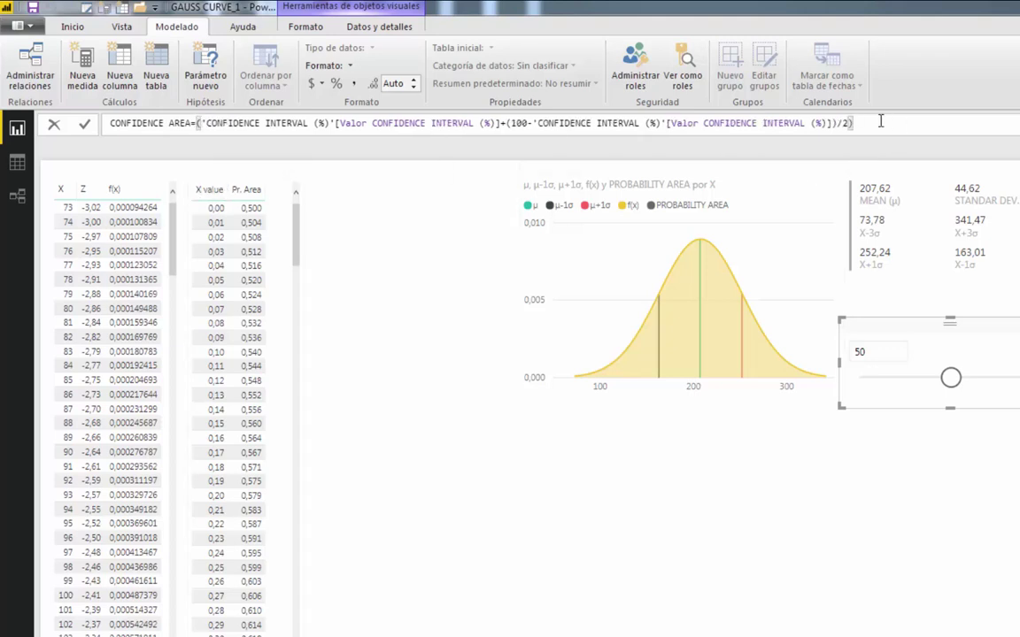
pyautogui.write('/100')
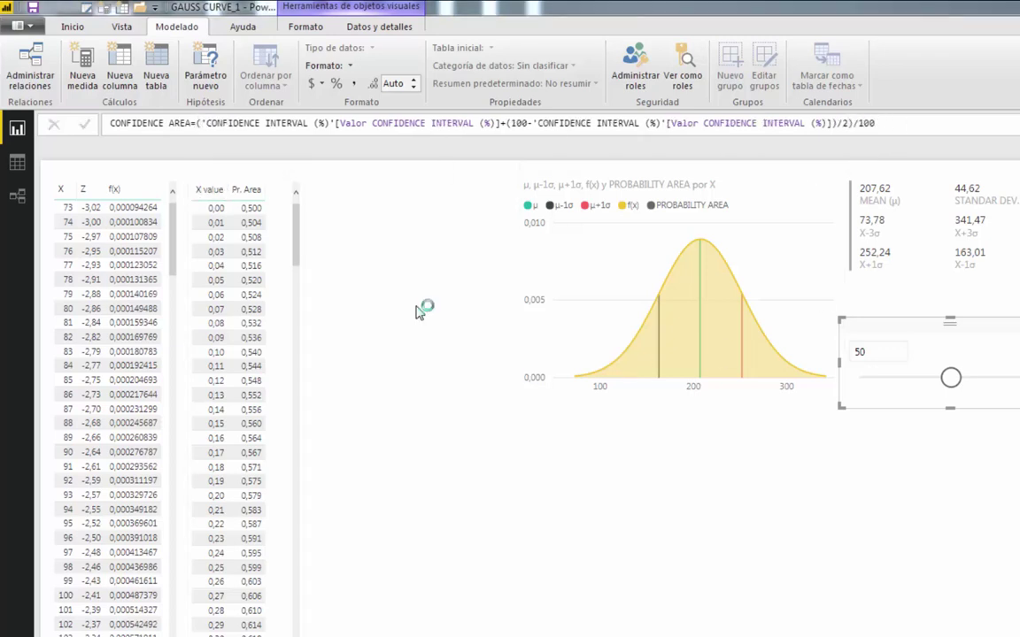
pyautogui.press('Return')
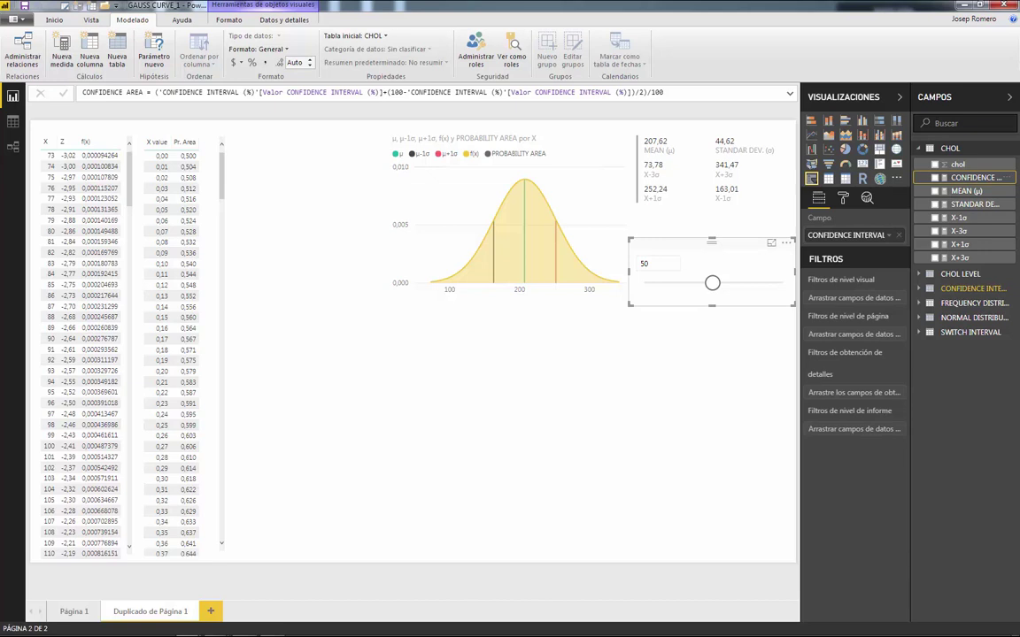
# Show the CONFIDENCE AREA measure as a small card placed just below the confidence interval slicer.
pyautogui.moveTo(974, 177); pyautogui.dragTo(620, 279)
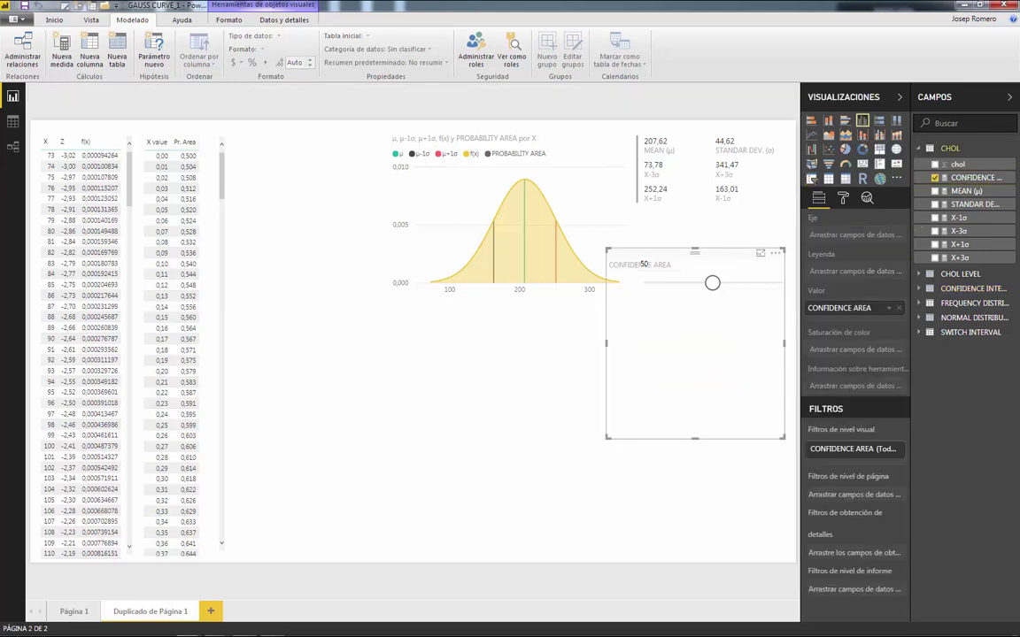
pyautogui.click(863, 163)
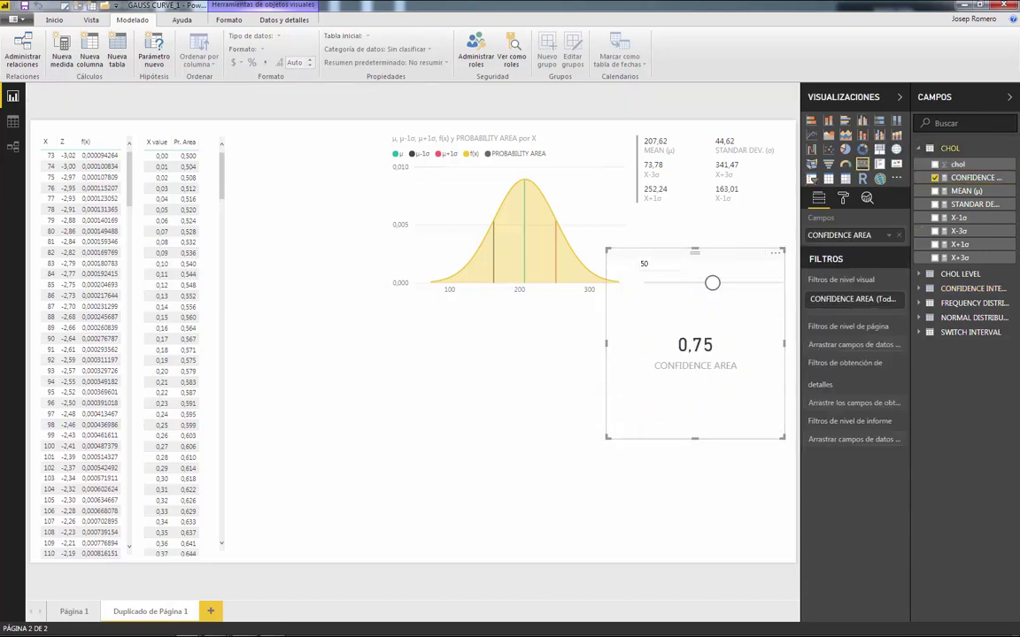
pyautogui.moveTo(608, 250); pyautogui.dragTo(630, 326)
pyautogui.moveTo(707, 327); pyautogui.dragTo(707, 342)
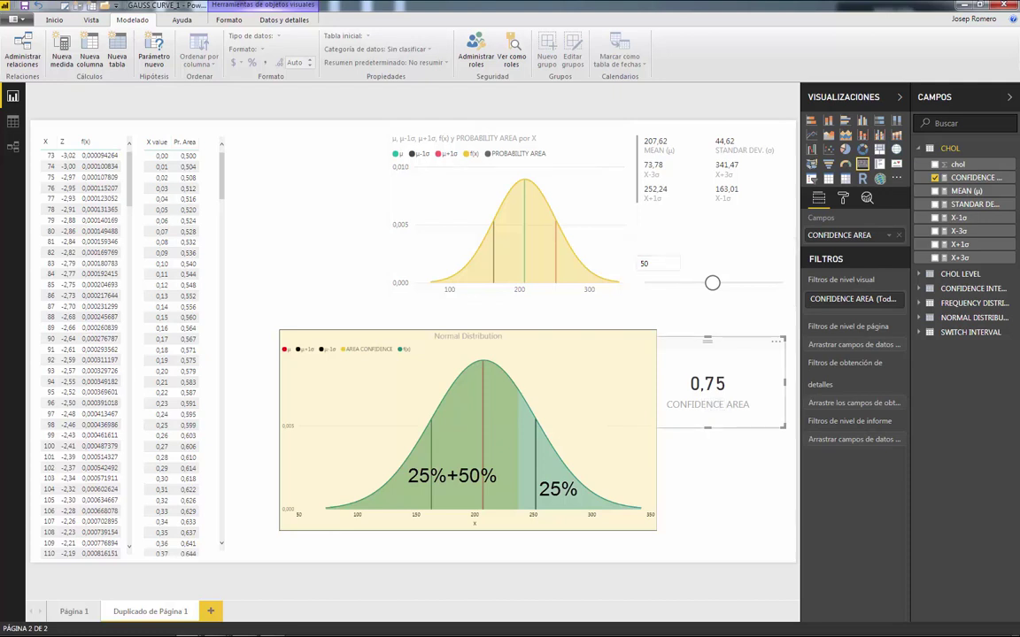
pyautogui.moveTo(707, 383); pyautogui.dragTo(714, 372)
pyautogui.moveTo(790, 414); pyautogui.dragTo(771, 398)
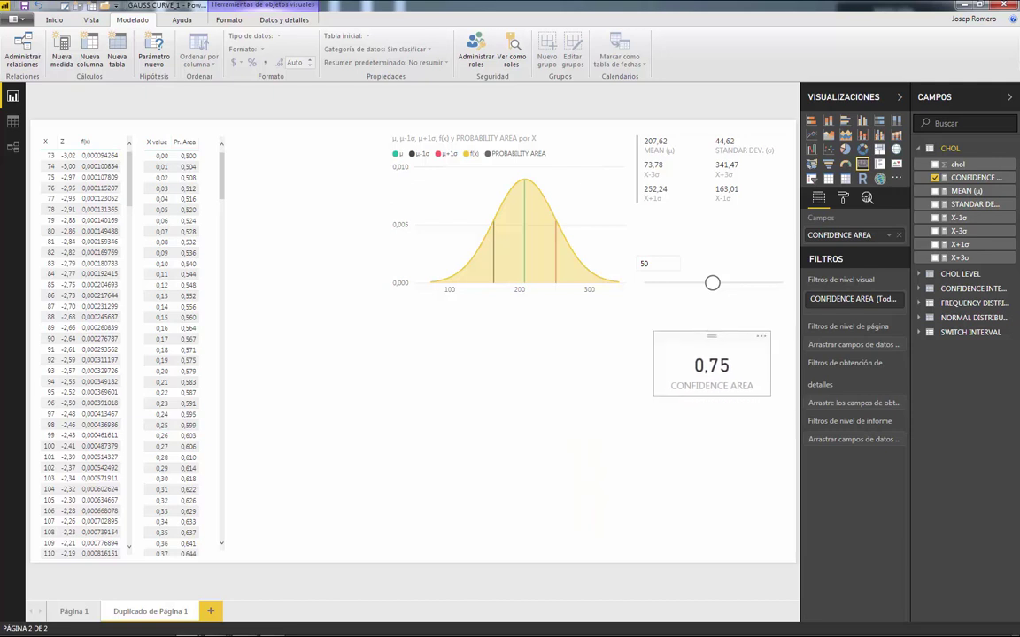
pyautogui.moveTo(711, 364); pyautogui.dragTo(701, 349)
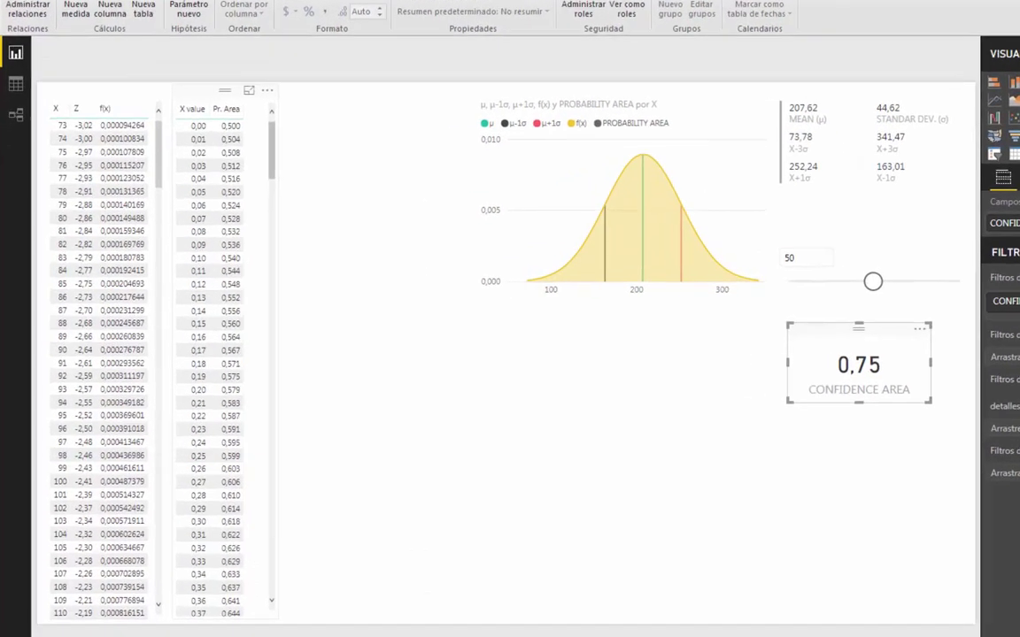
# Look up the confidence area 0,75 in the Pr. Area column of the X value table.
pyautogui.scroll(-10, 177, 354)
pyautogui.scroll(-4, 301, 337)
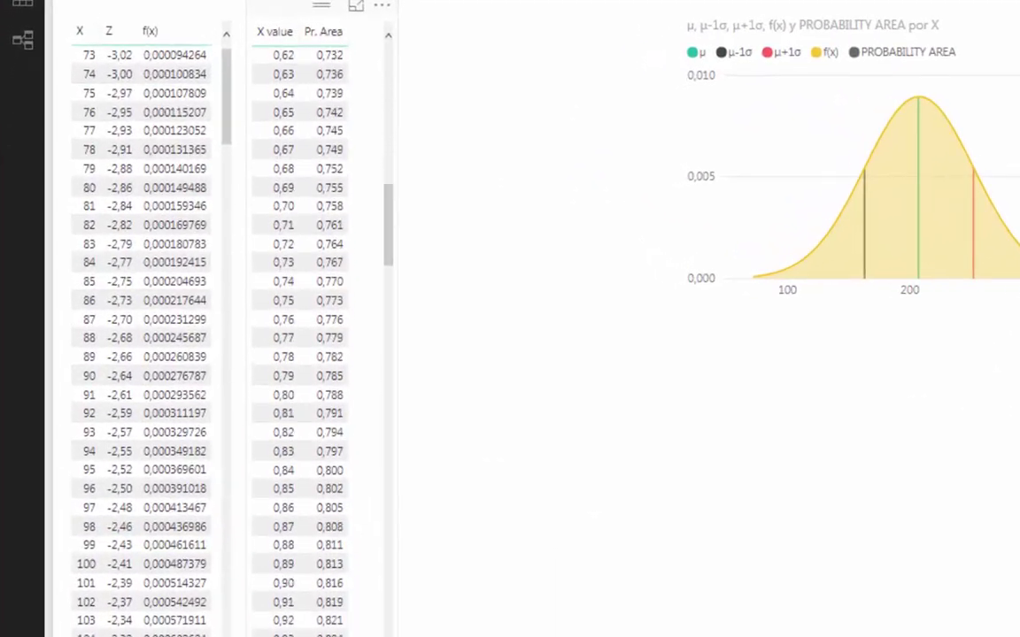
pyautogui.scroll(2, 301, 336)
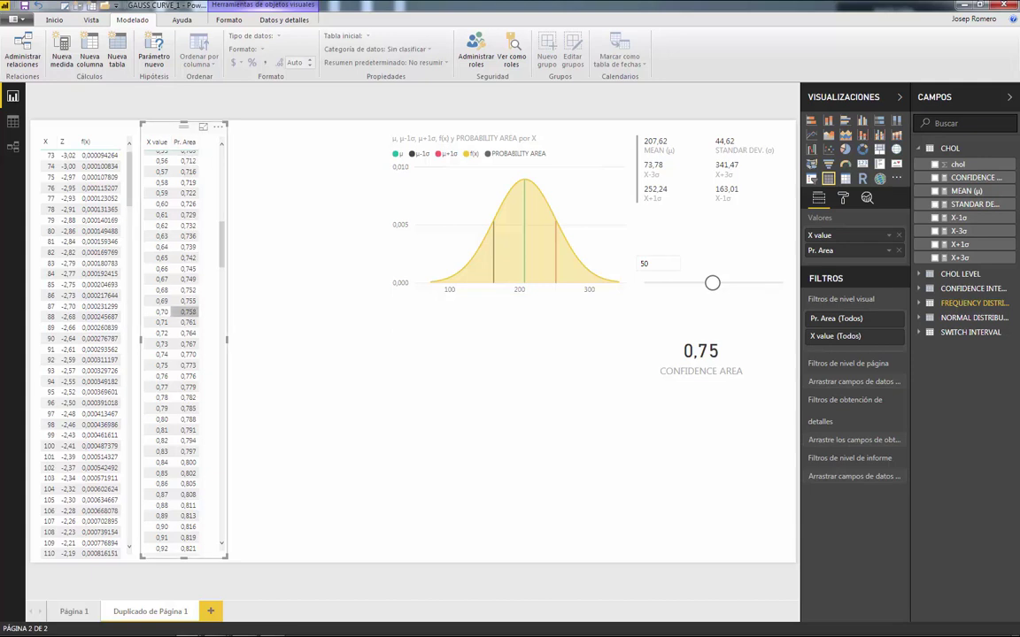
# Test the CONFIDENCE AREA card by setting the confidence interval slicer to 28 and to 60.
pyautogui.click(701, 350)
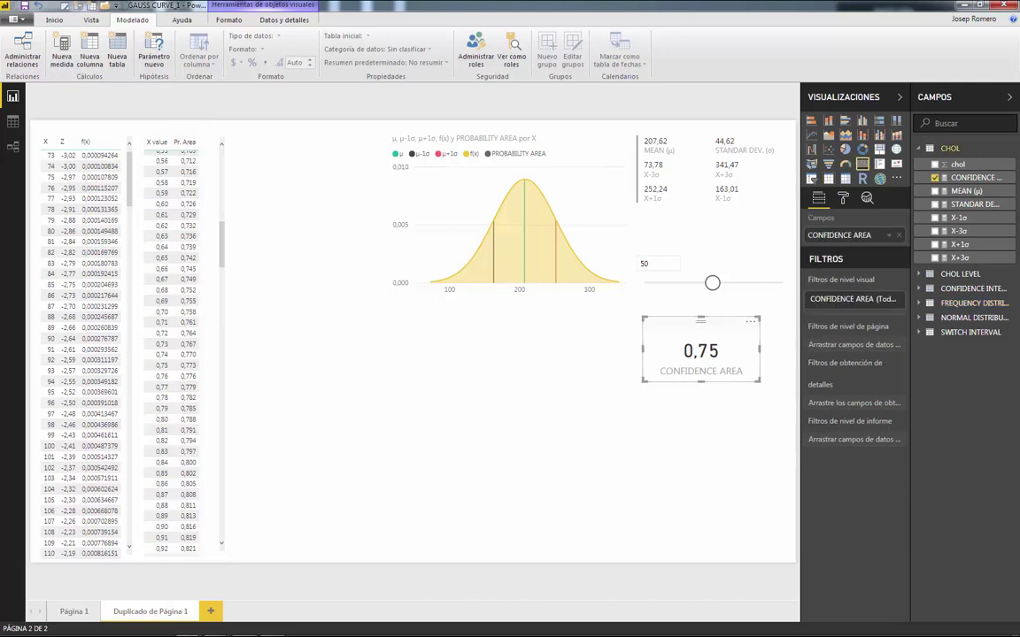
pyautogui.moveTo(712, 282); pyautogui.dragTo(674, 282)
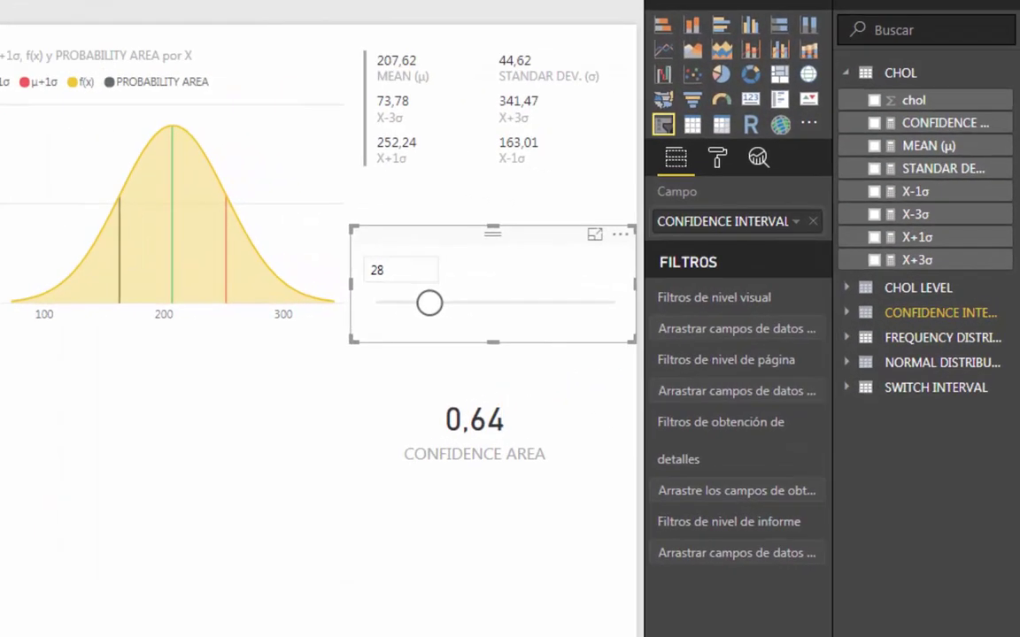
pyautogui.moveTo(429, 302); pyautogui.dragTo(524, 302)
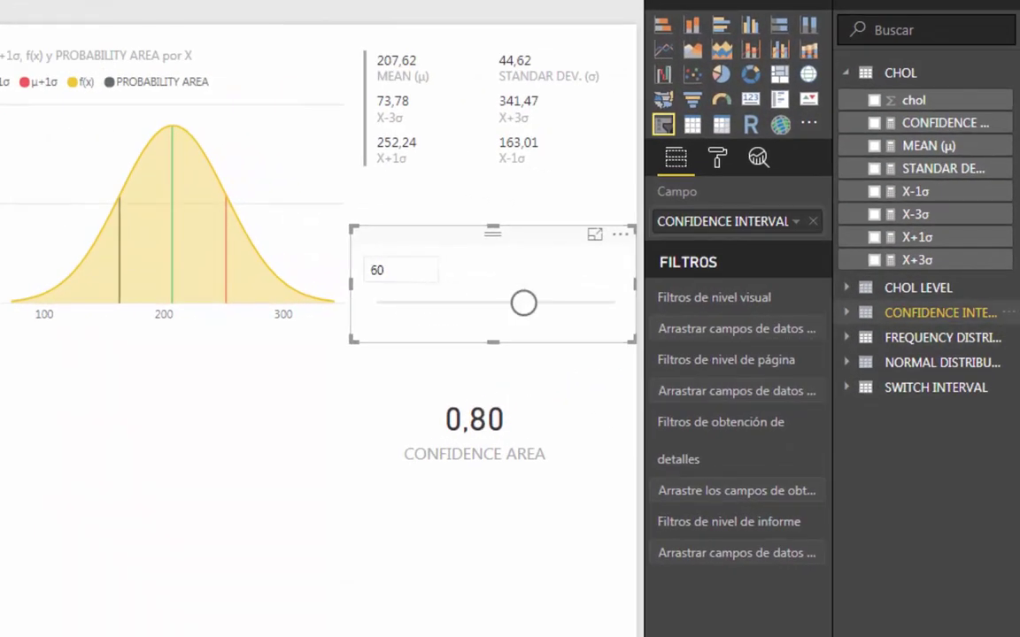
# Format the CONFIDENCE AREA measure with three decimals and set the confidence interval slicer to 70.
pyautogui.click(473, 416)
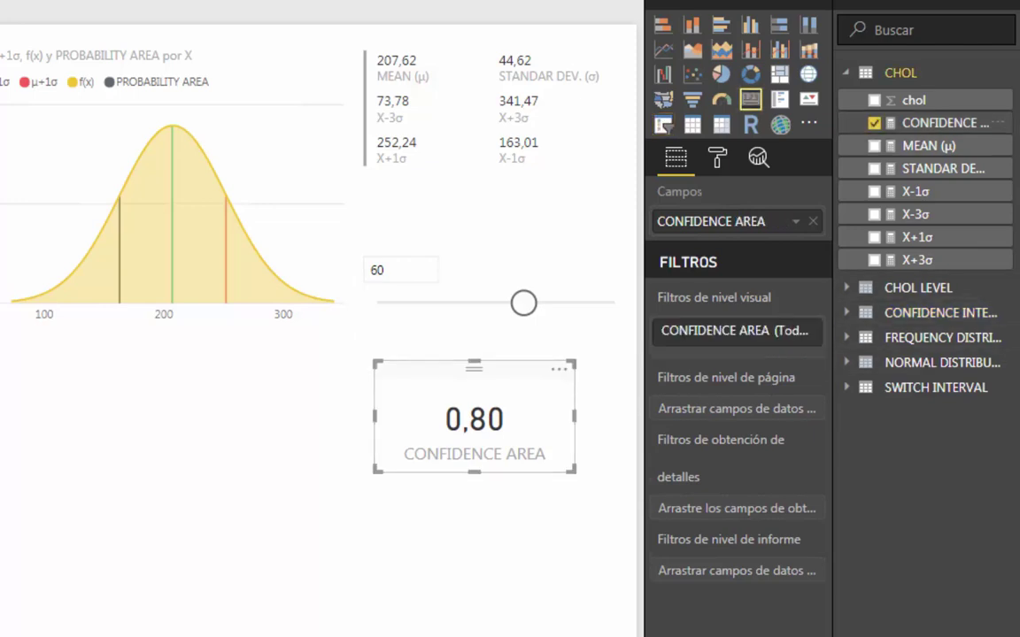
pyautogui.click(945, 122)
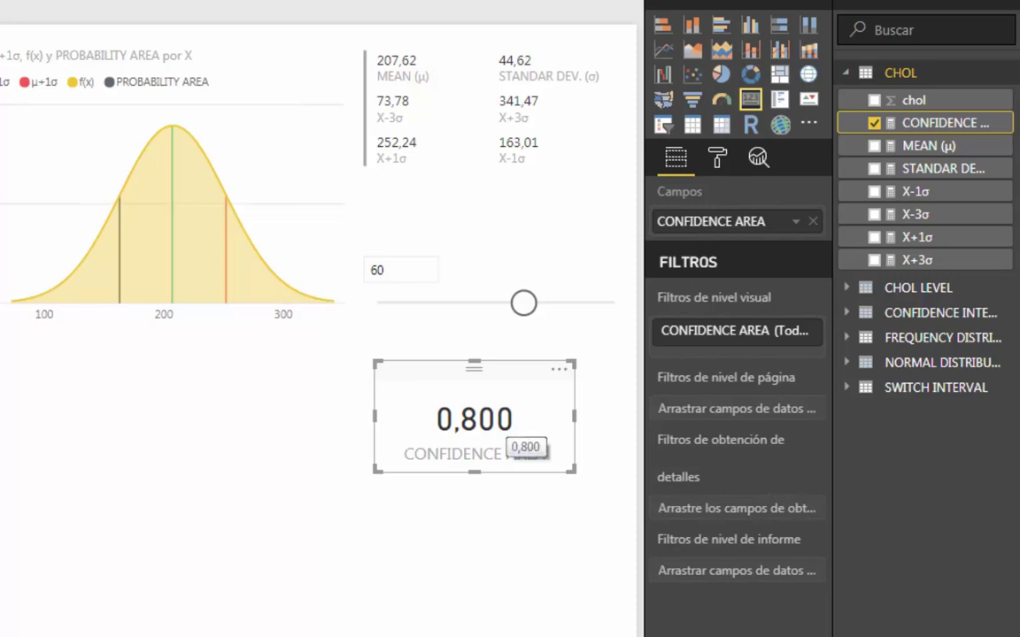
pyautogui.moveTo(523, 303); pyautogui.dragTo(549, 303)
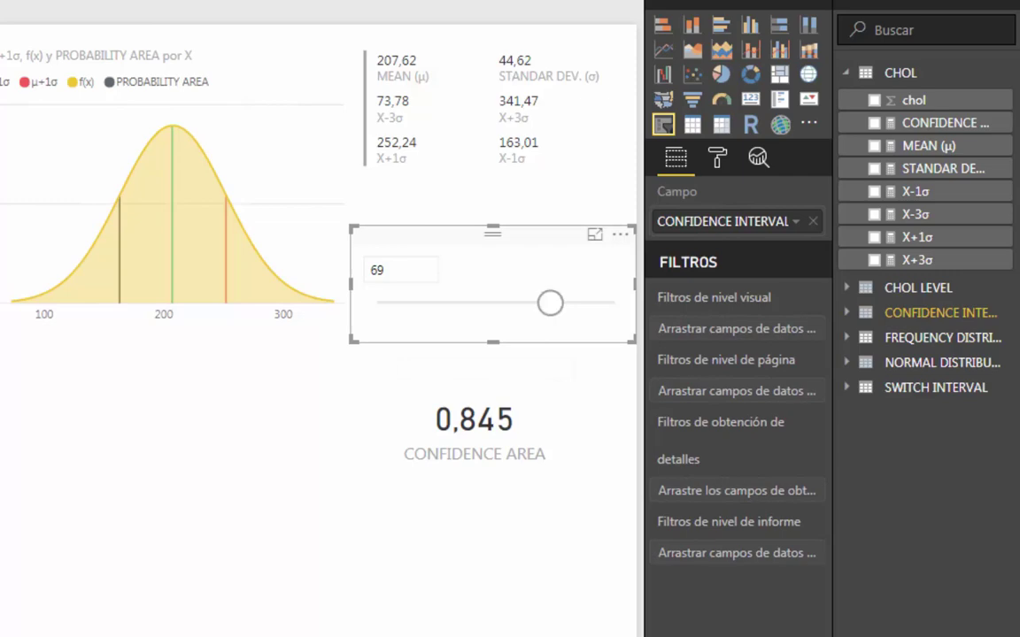
pyautogui.moveTo(550, 302); pyautogui.dragTo(553, 303)
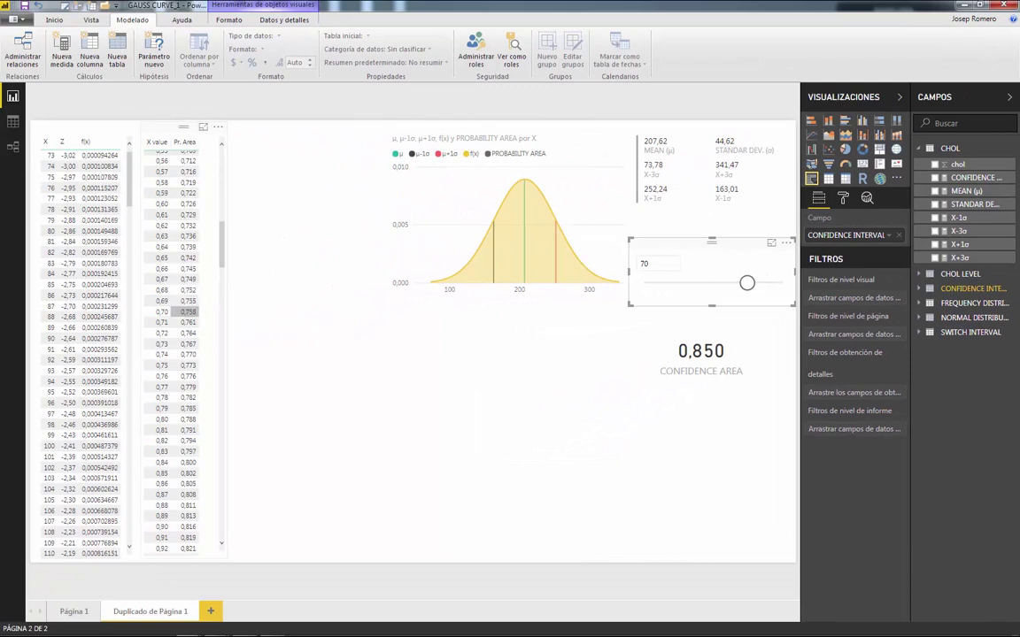
# Open the query editor and create a new query that references FREQUENCY DISTRIBUTION.
pyautogui.click(184, 161)
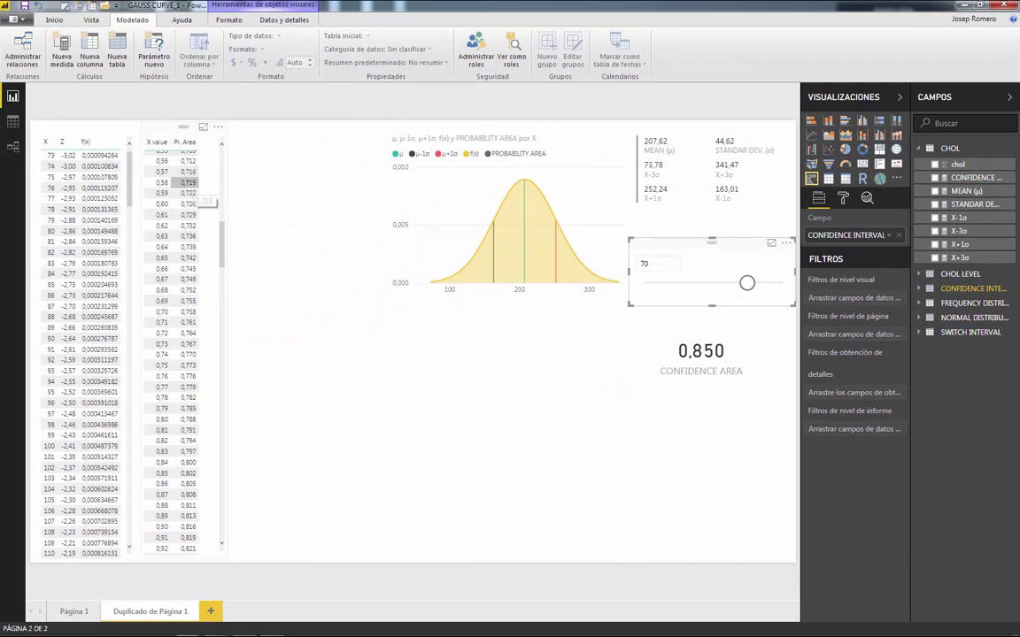
pyautogui.click(159, 113)
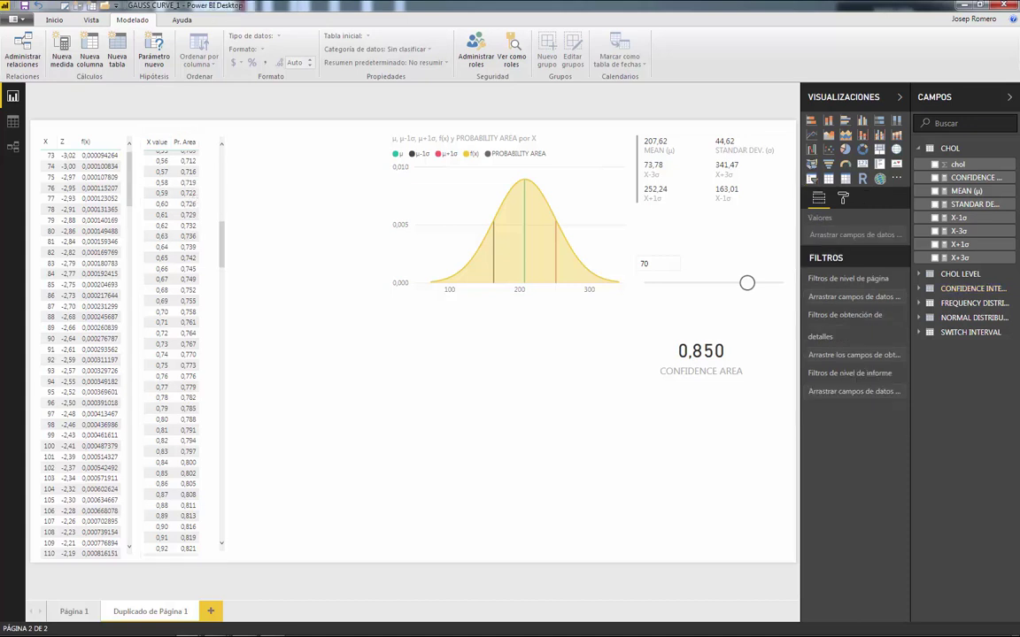
pyautogui.click(54, 20)
pyautogui.click(226, 46)
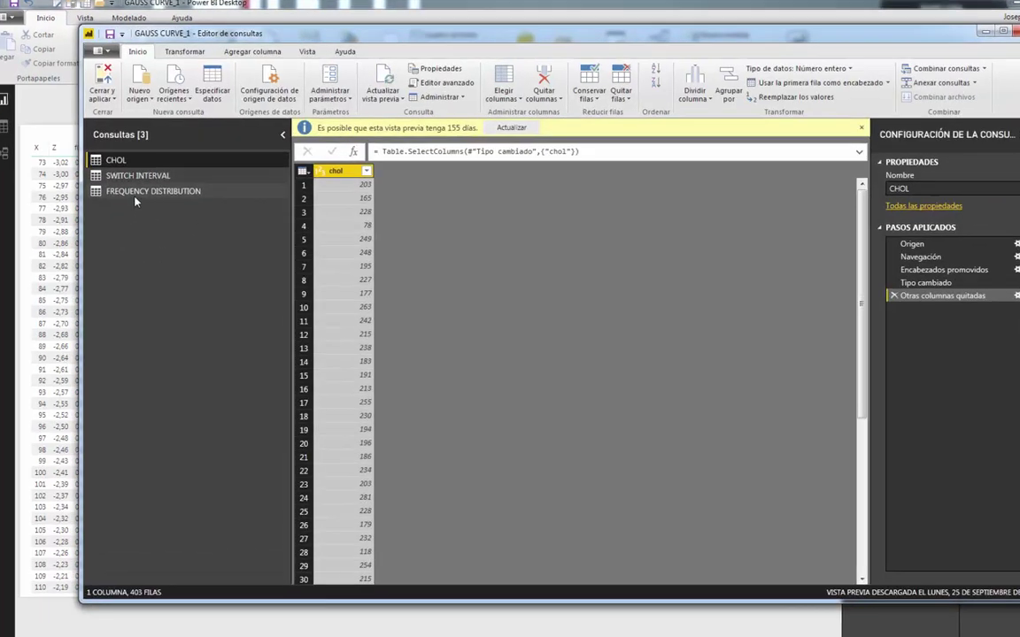
pyautogui.click(134, 184)
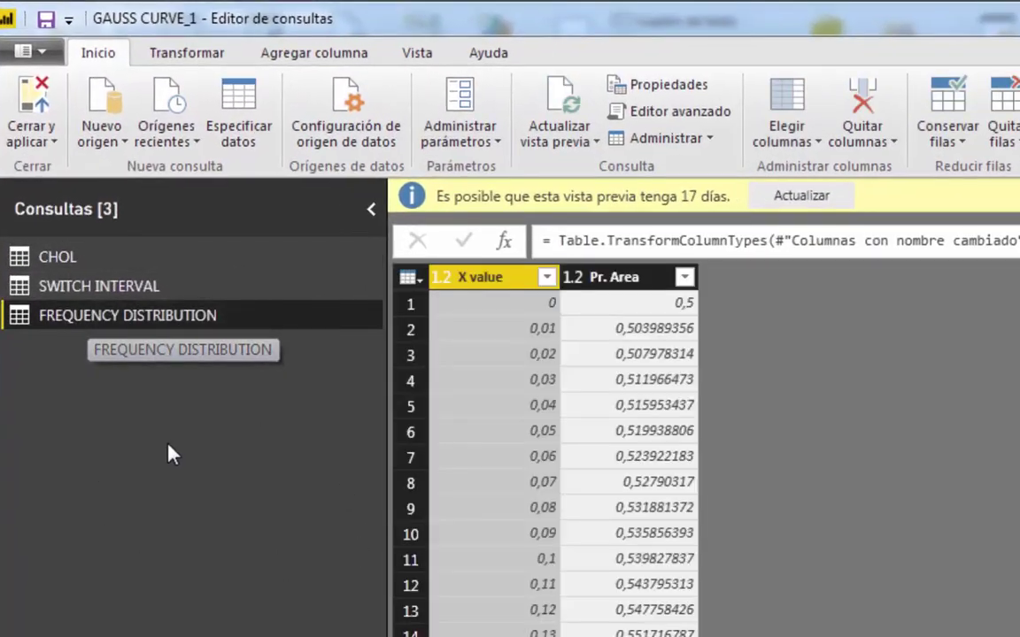
pyautogui.rightClick(144, 320)
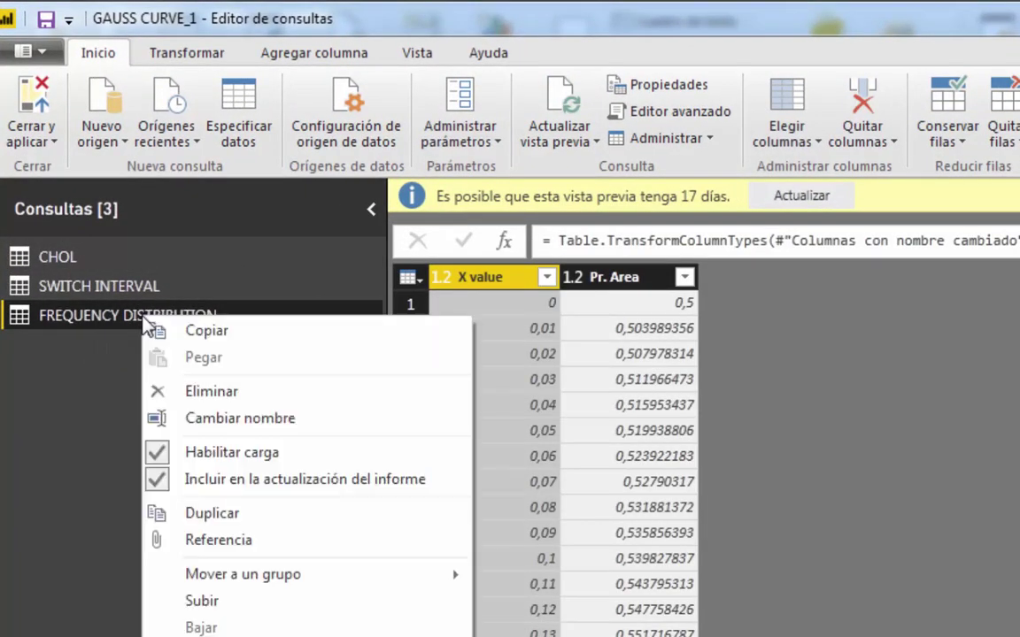
pyautogui.click(226, 541)
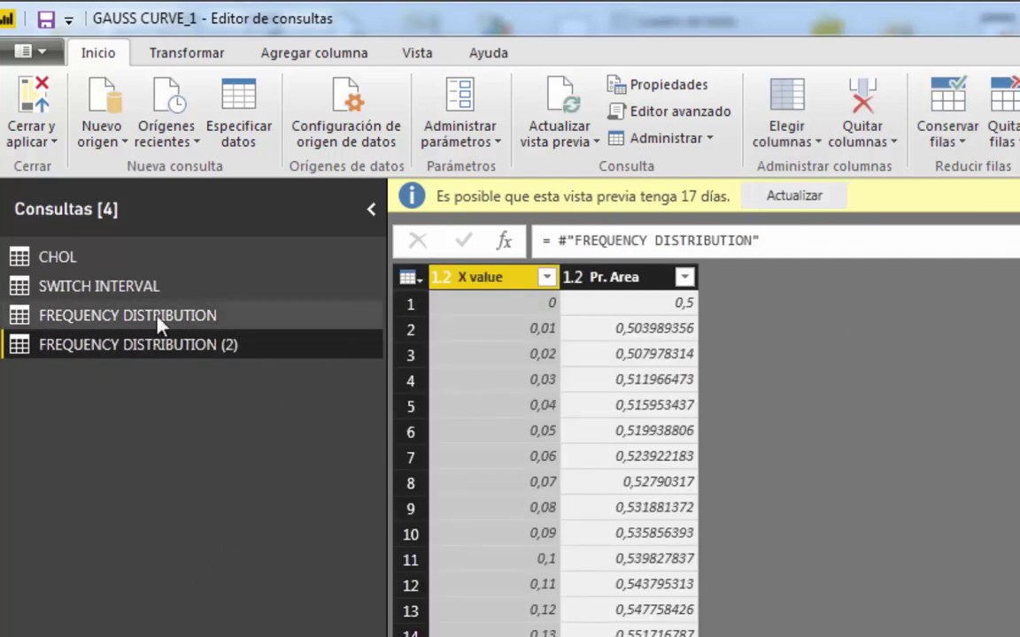
# Rename the referenced query as CONFIDENCE FREQUENCY DISTRIBUTION.
pyautogui.click(371, 208)
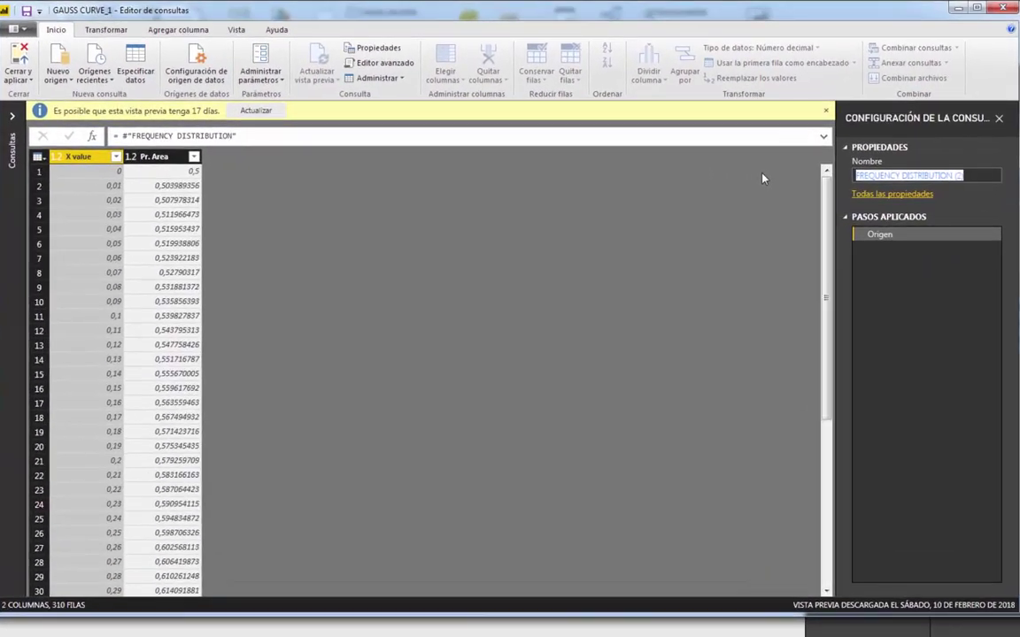
pyautogui.click(855, 175)
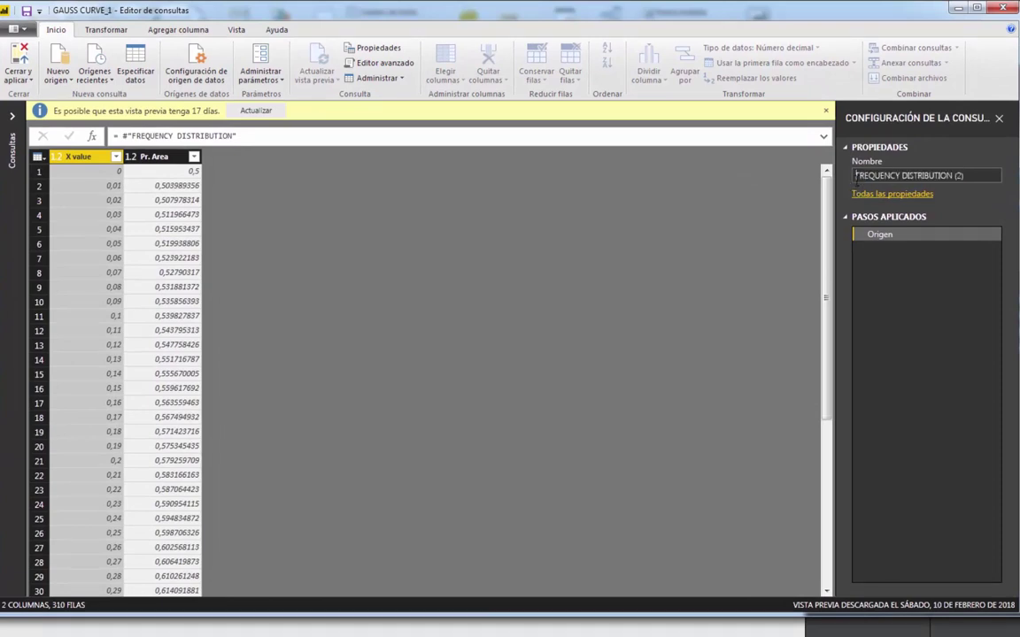
pyautogui.write('CONFIDENCE')
pyautogui.press('Return')
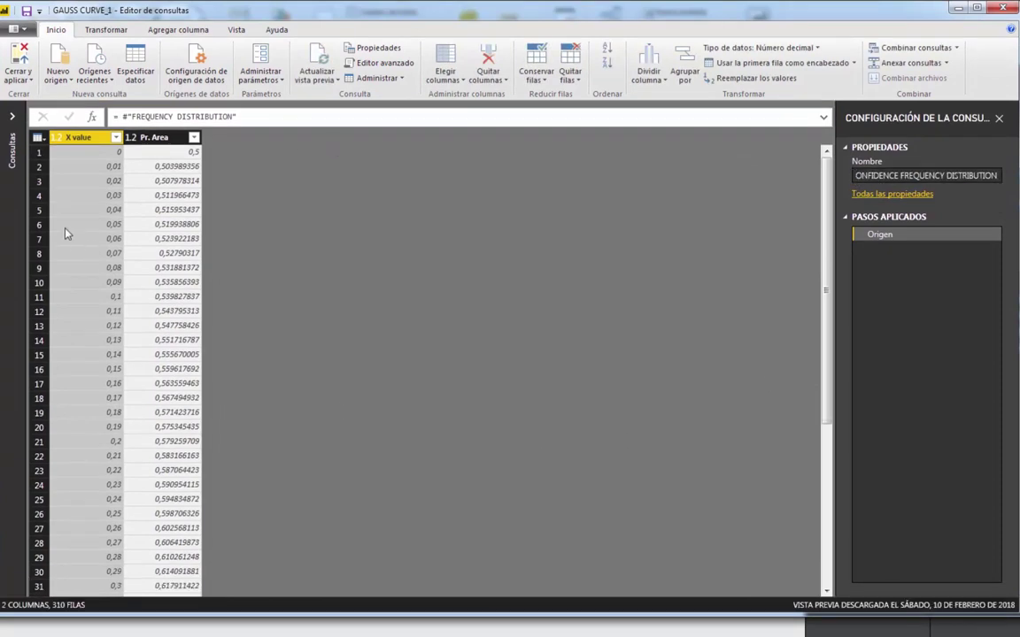
# Round the Pr. Area column of the referenced query to 3 decimal places.
pyautogui.click(157, 139)
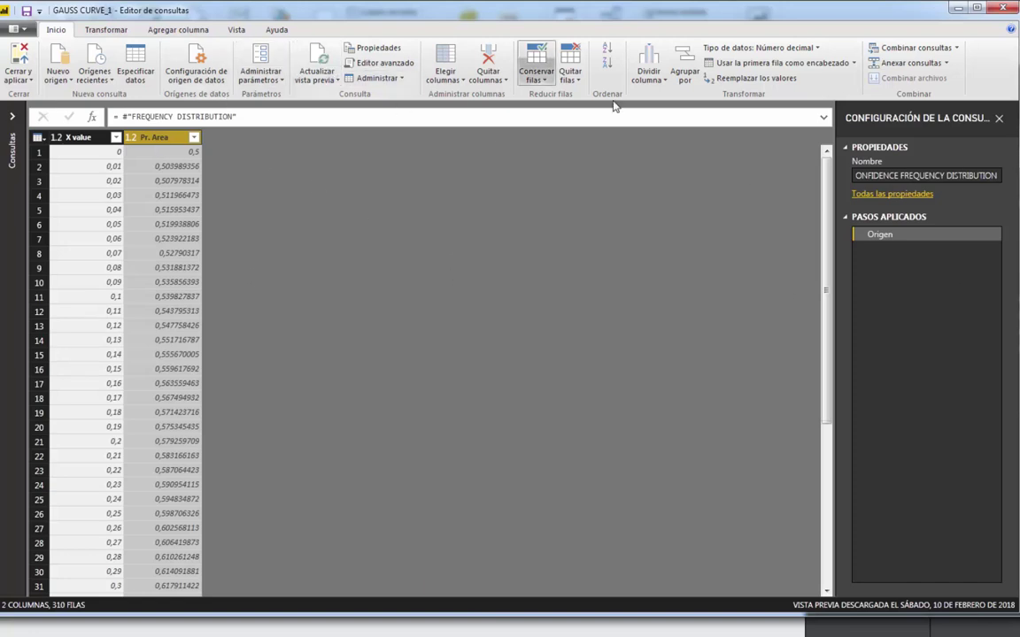
pyautogui.click(105, 29)
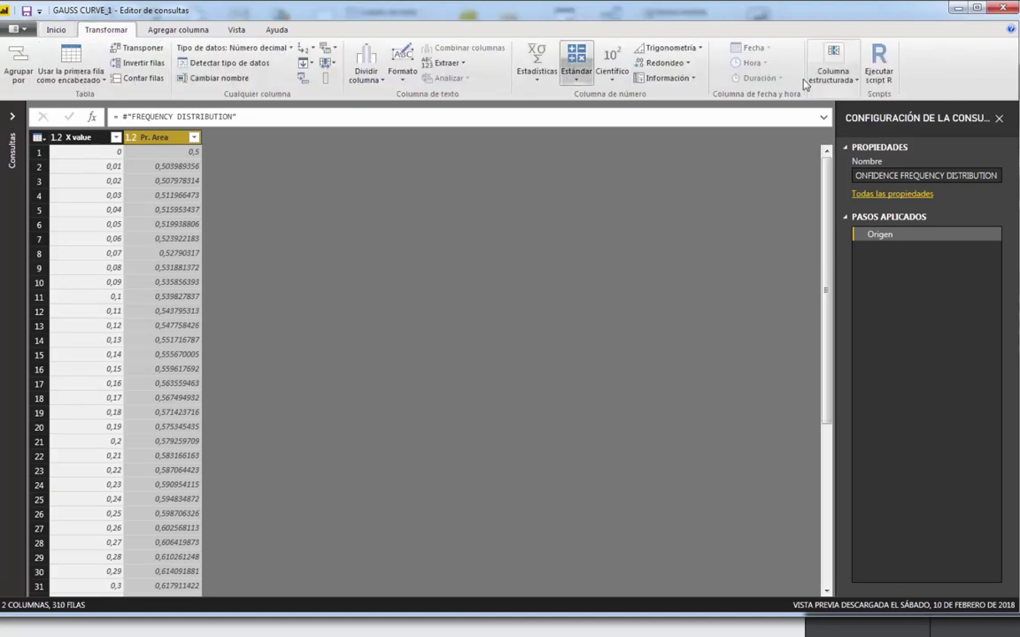
pyautogui.click(664, 63)
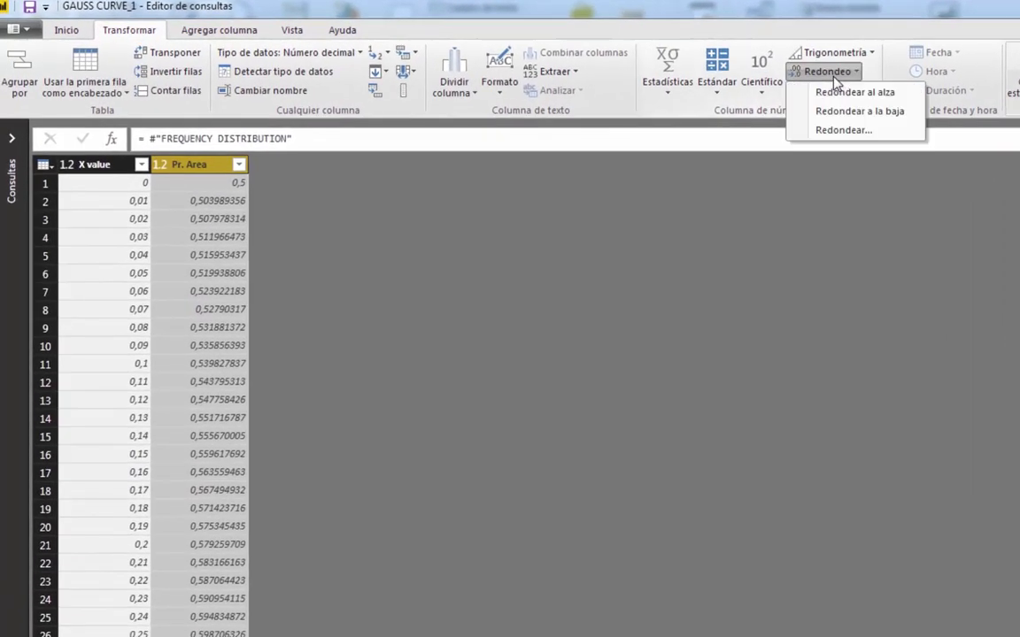
pyautogui.click(844, 133)
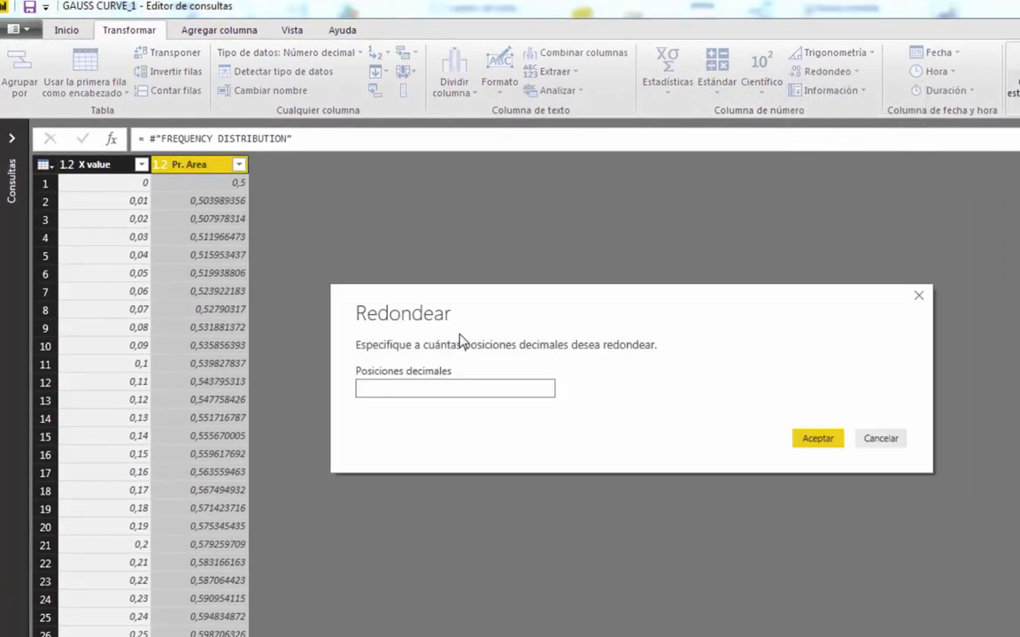
pyautogui.click(391, 389)
pyautogui.write('3')
pyautogui.press('Return')
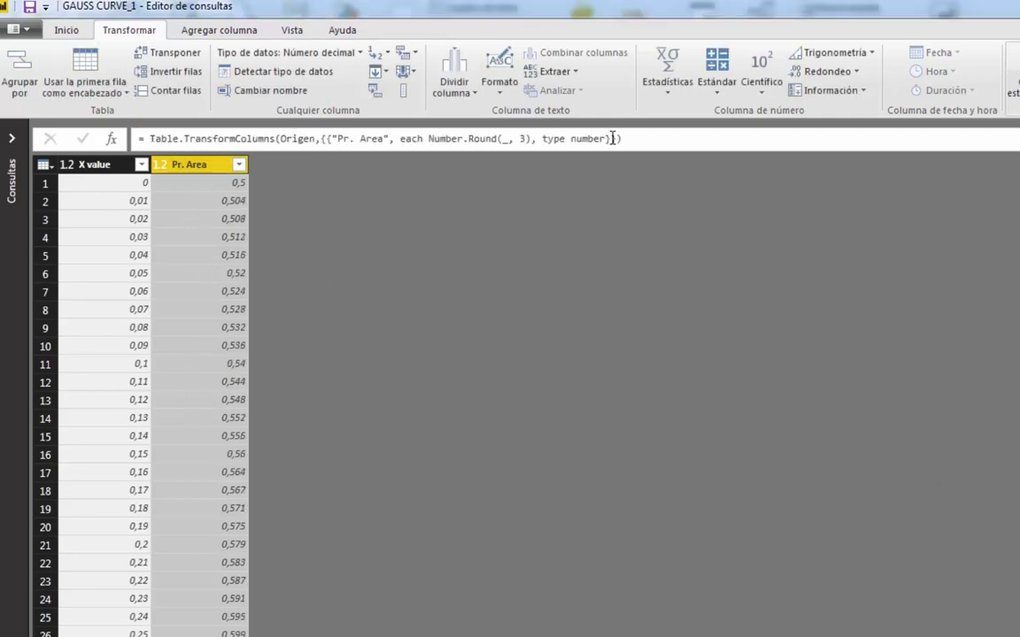
# Multiply every value in the Pr. Area column by 2.
pyautogui.click(718, 78)
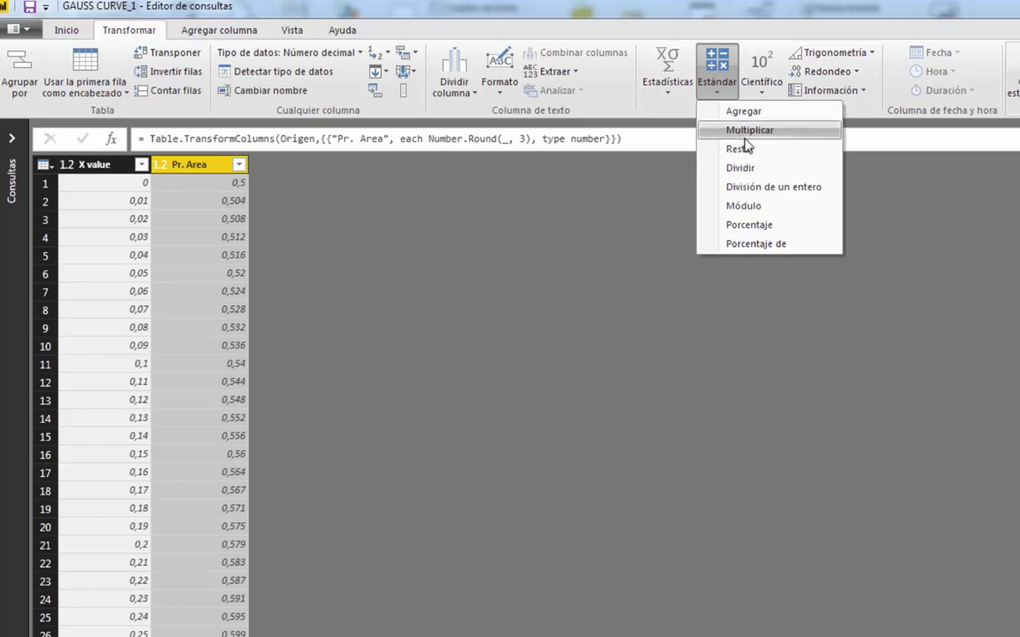
pyautogui.click(743, 132)
pyautogui.write('2')
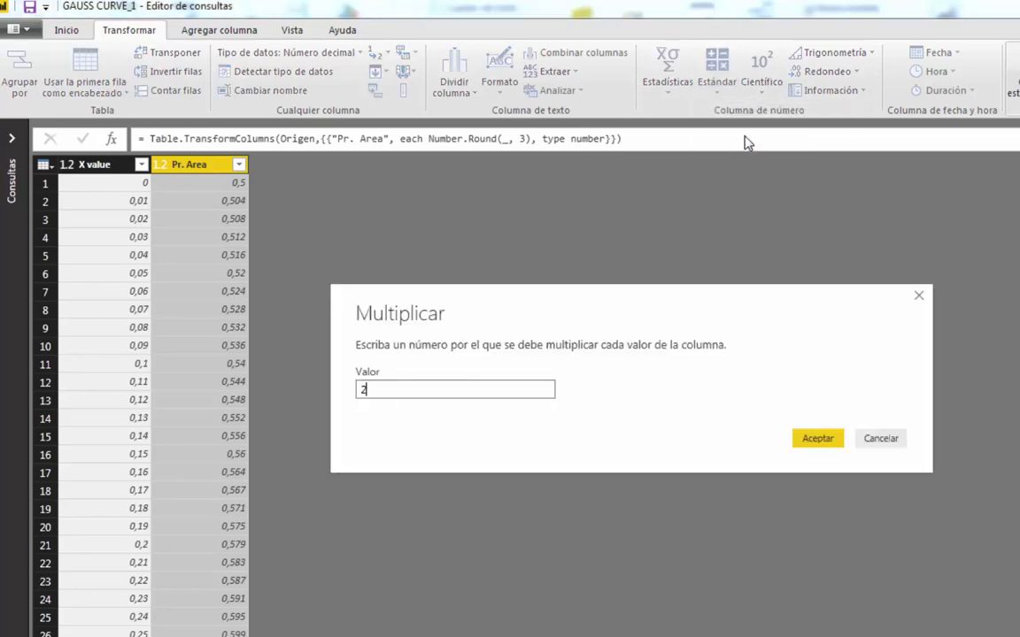
pyautogui.press('Return')
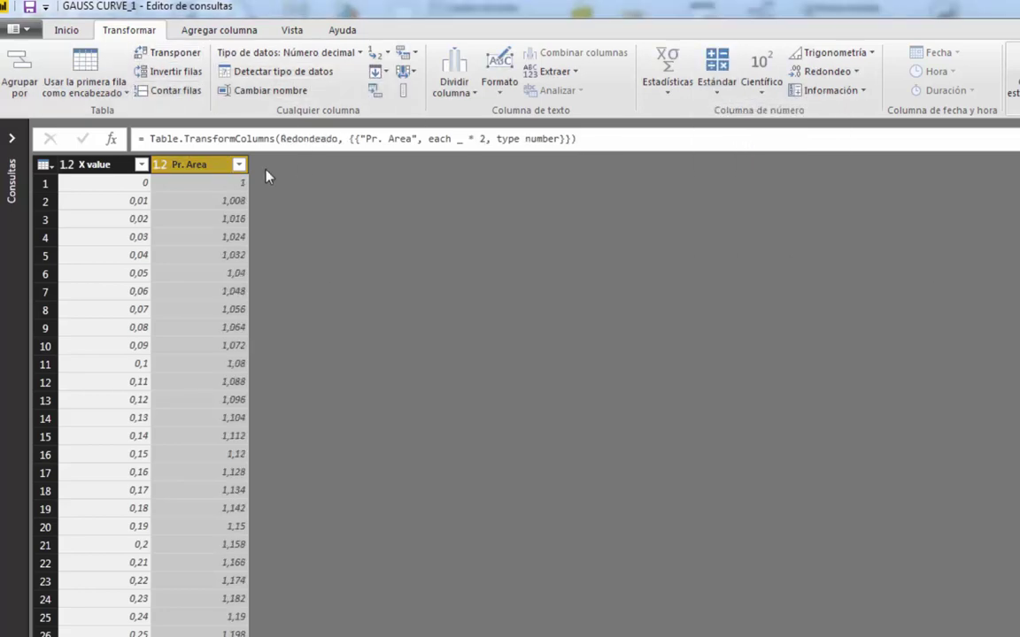
# Round the multiplied Pr. Area values to 2 decimal places.
pyautogui.click(828, 72)
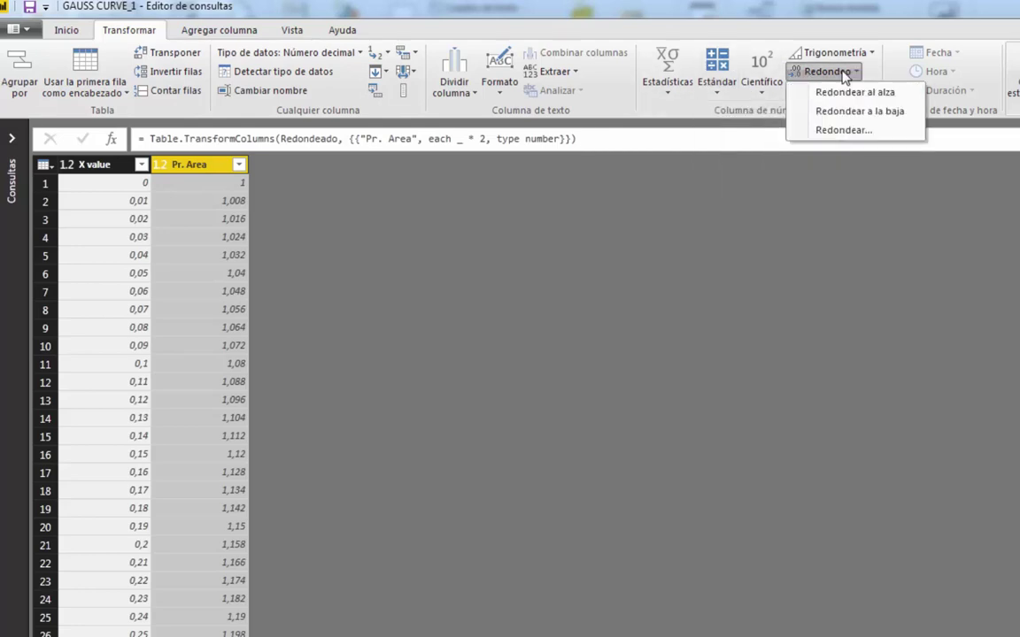
pyautogui.click(842, 130)
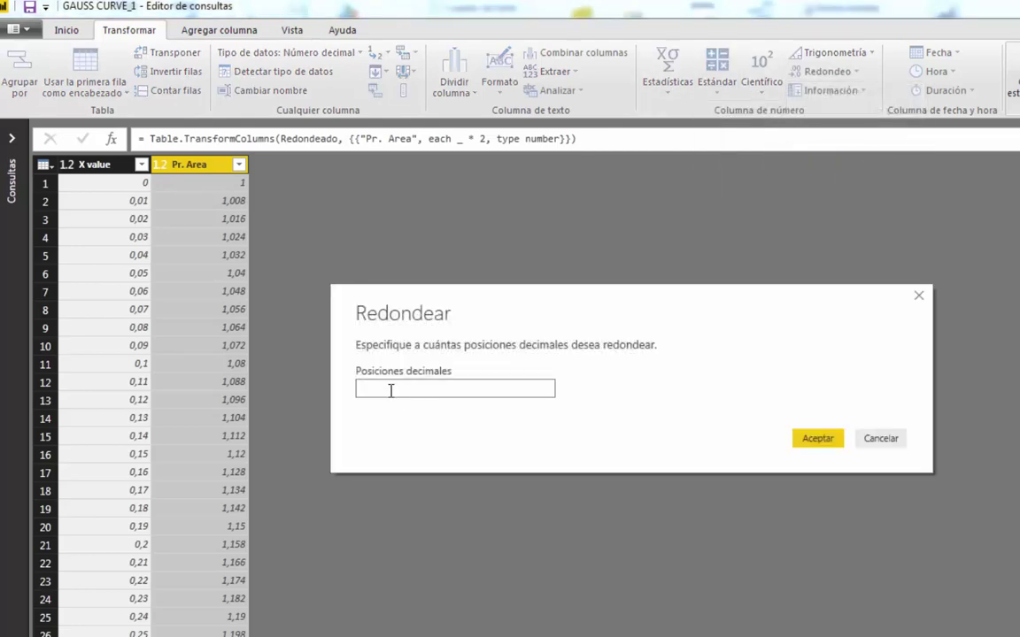
pyautogui.write('2')
pyautogui.press('Return')
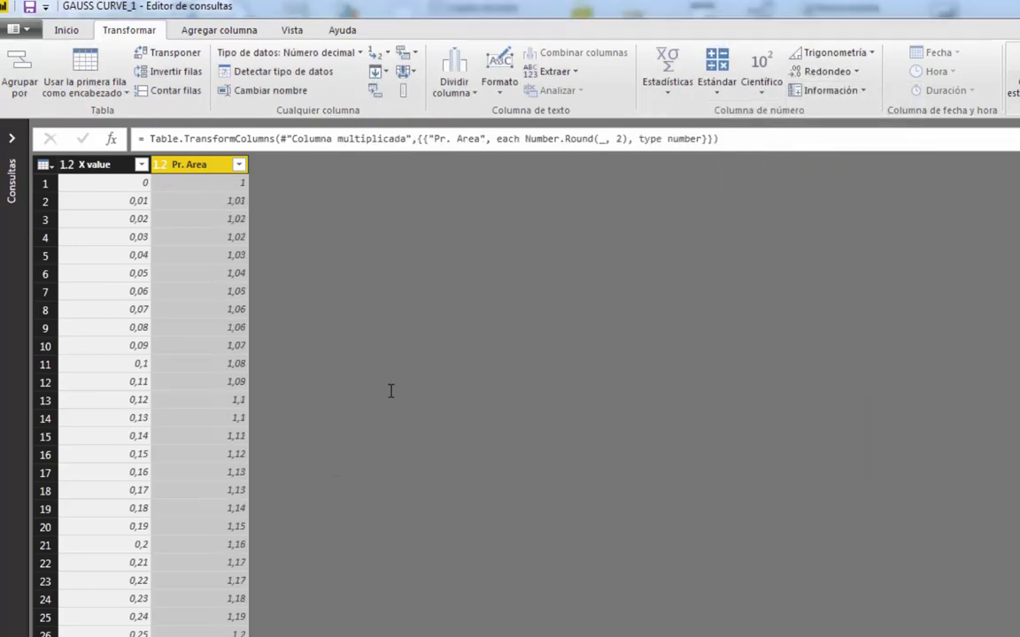
# Divide every value in the rounded Pr. Area column by 2.
pyautogui.click(714, 91)
pyautogui.click(742, 168)
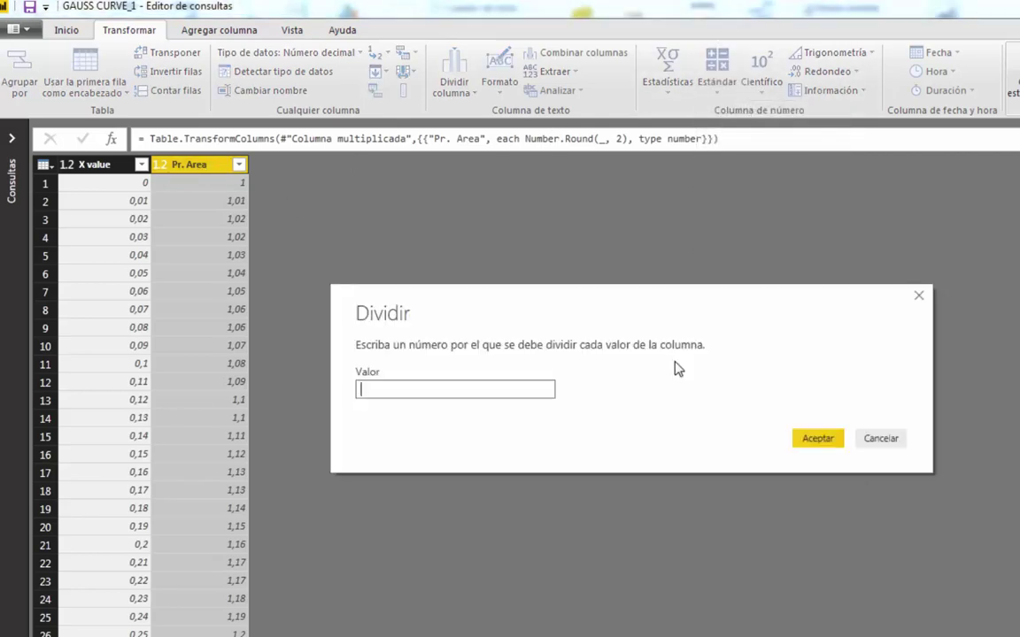
pyautogui.write('2')
pyautogui.press('Return')
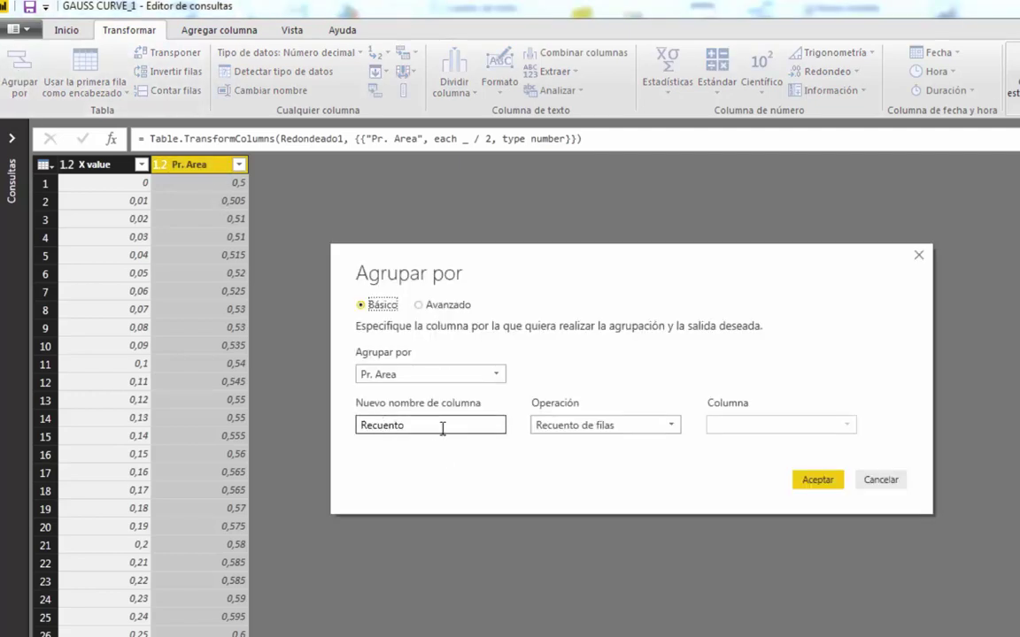
# Group the rows by Pr. Area with a new column named Z average that takes the average (Promedio) of X value.
pyautogui.doubleClick(404, 426)
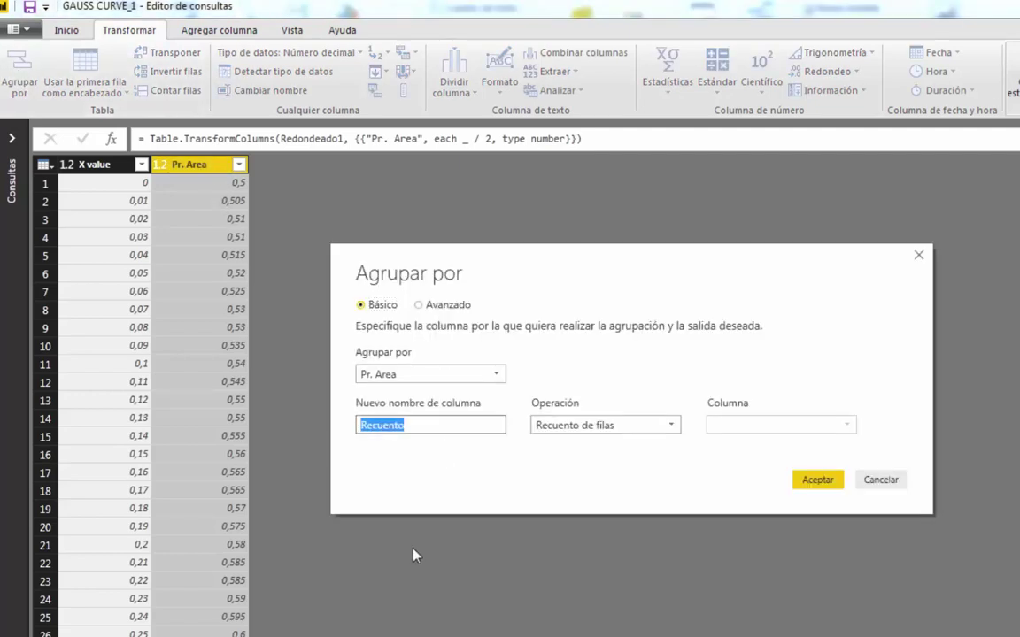
pyautogui.write('Z average')
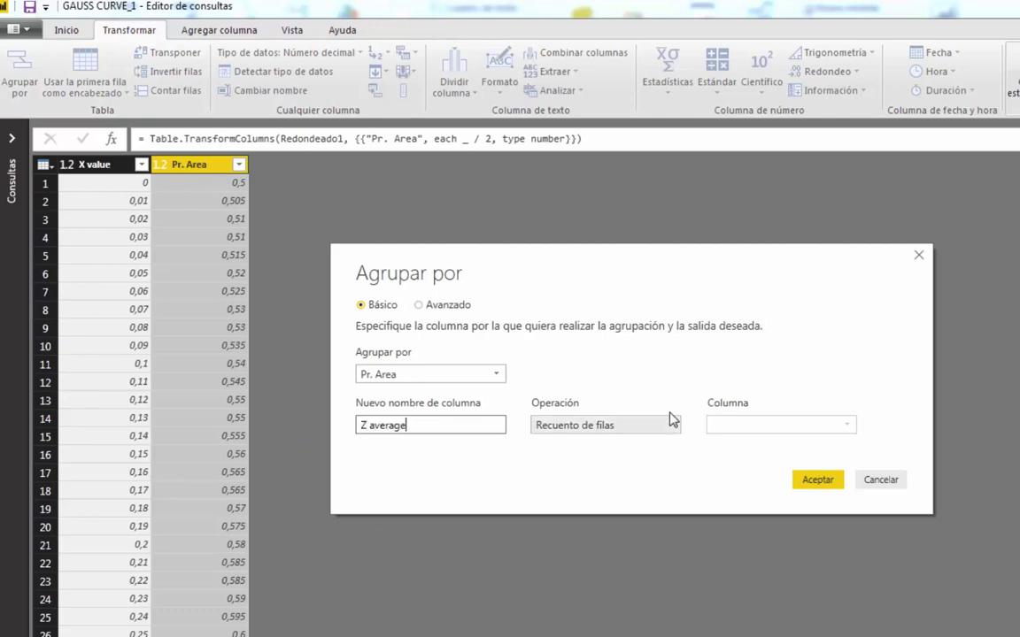
pyautogui.click(674, 429)
pyautogui.click(594, 462)
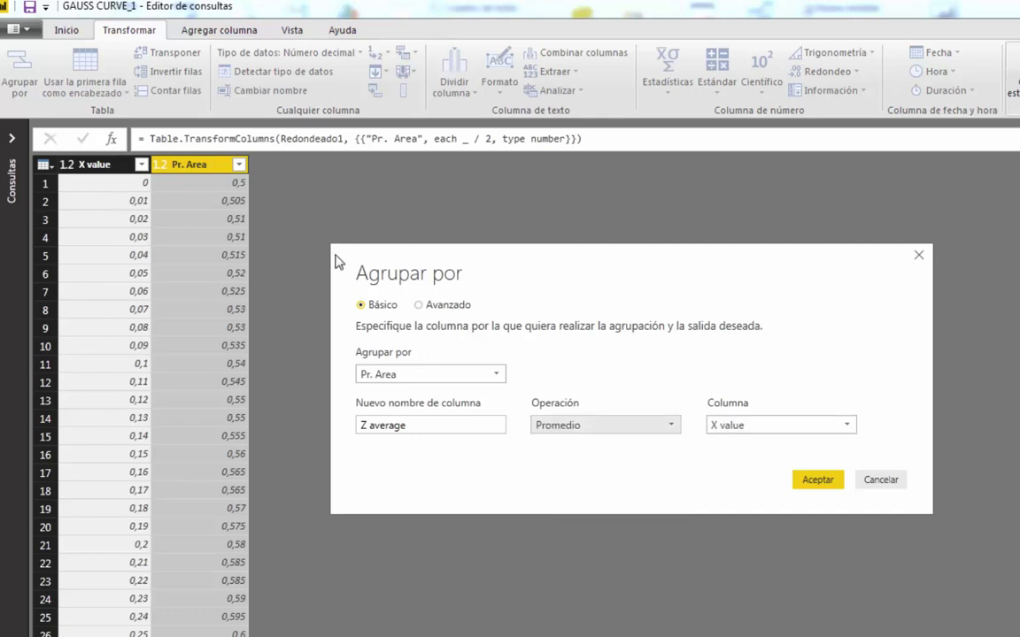
pyautogui.click(820, 480)
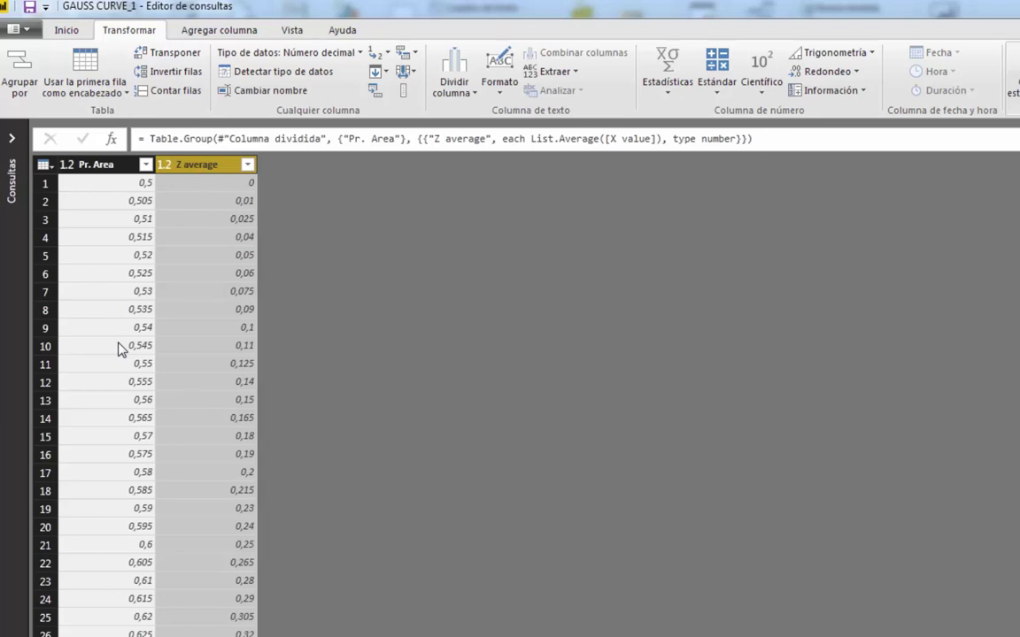
# Move the Pr. Area column after Z average and rename it as Rounded. Area.
pyautogui.moveTo(92, 162); pyautogui.dragTo(271, 182)
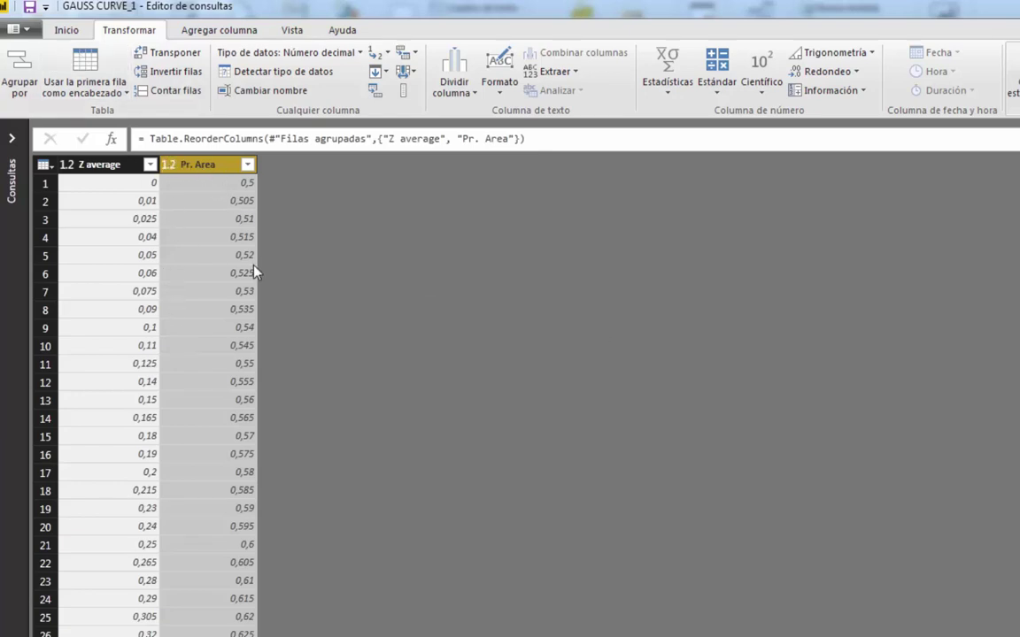
pyautogui.doubleClick(202, 165)
pyautogui.doubleClick(182, 165)
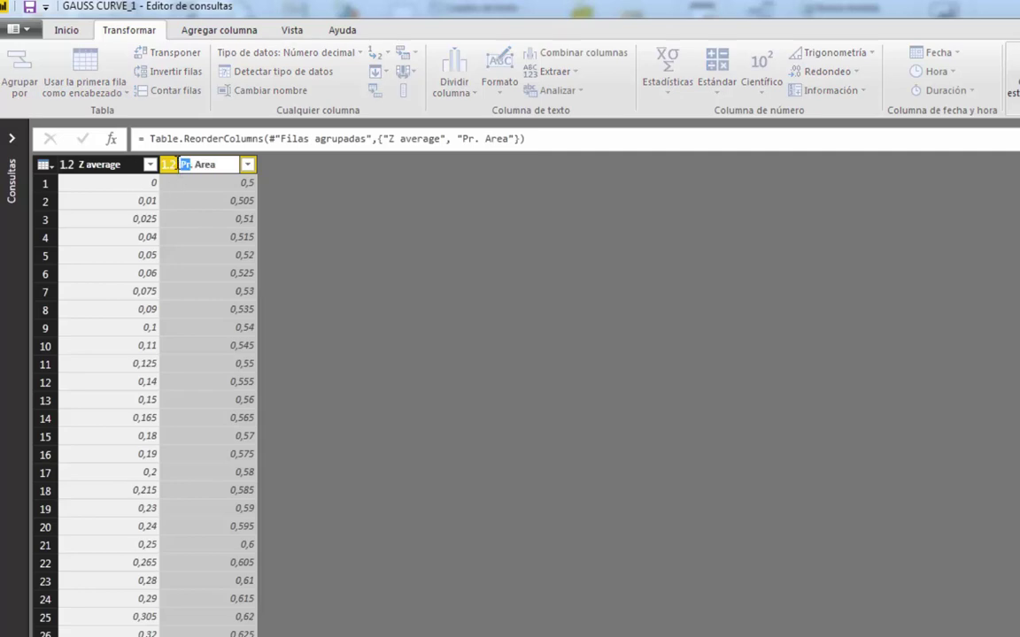
pyautogui.write('Rounded')
pyautogui.press('Return')
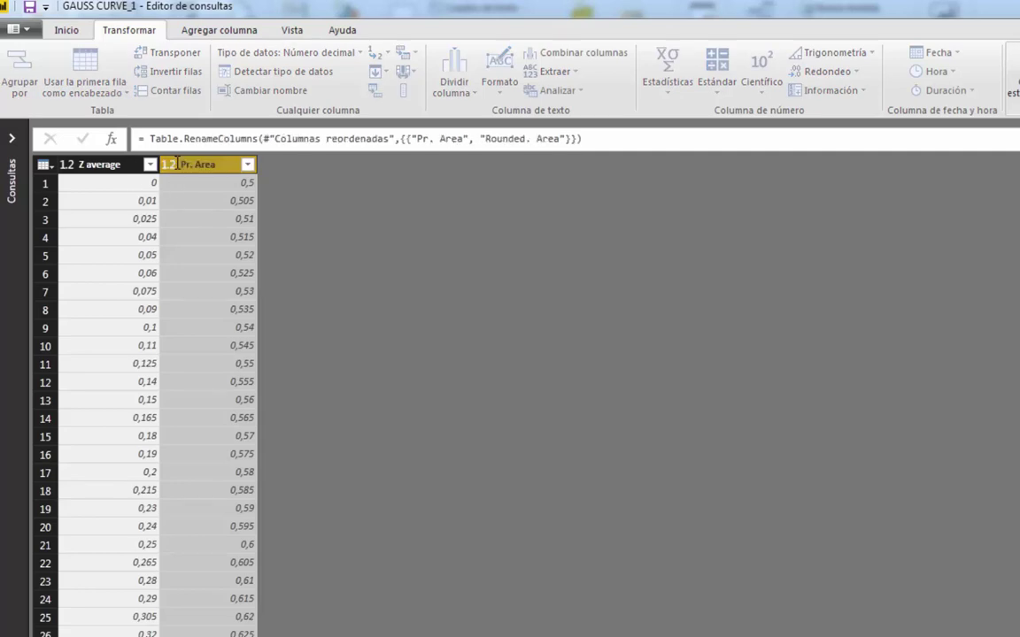
pyautogui.click(67, 29)
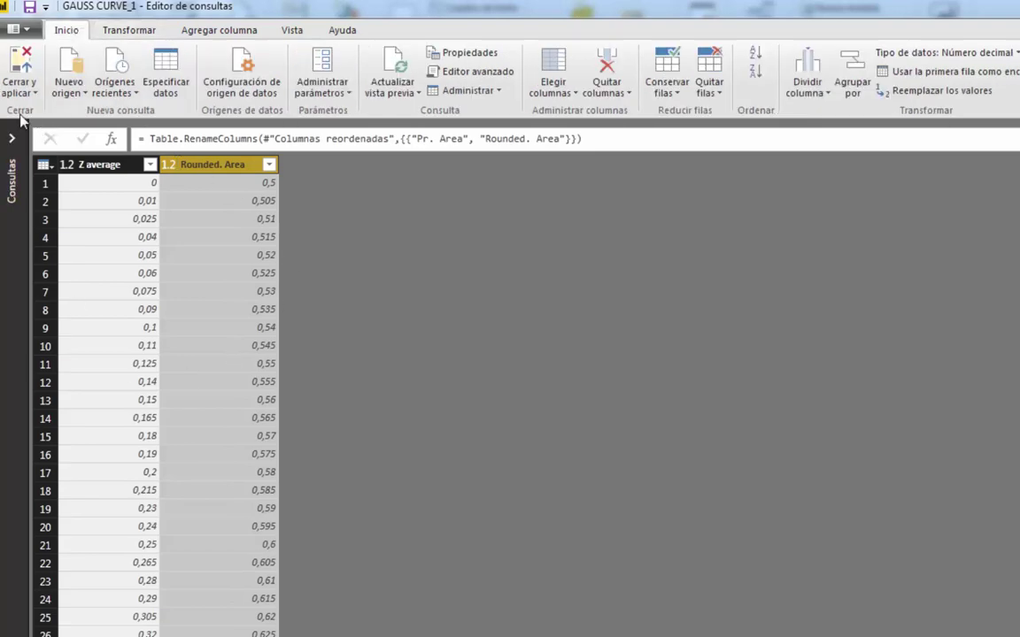
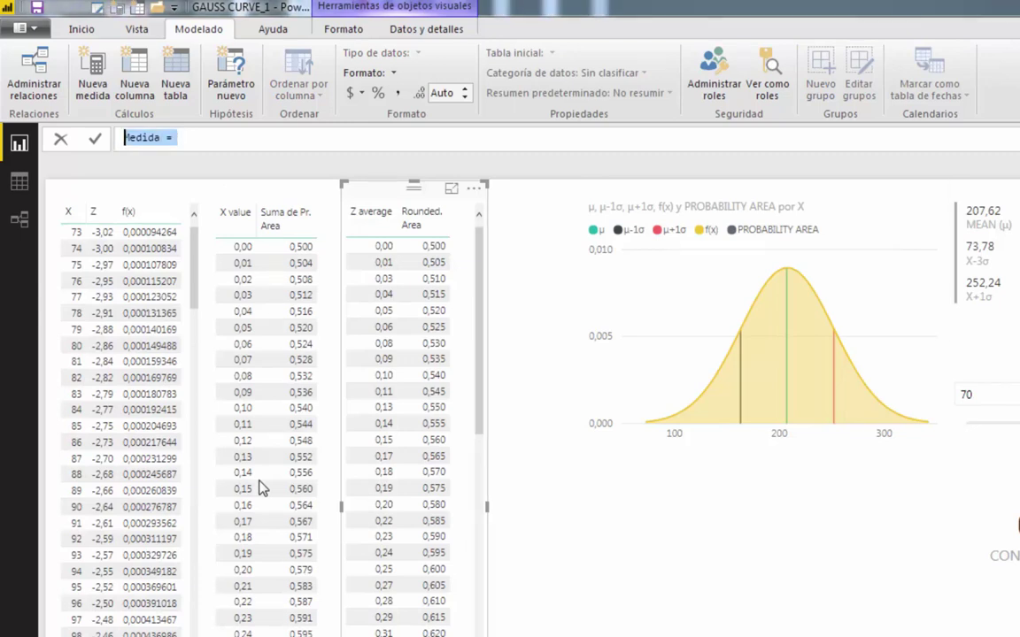
# Name the new measure Z(α/2) and start a LOOKUPVALUE that returns Z average by searching Rounded. Area in CONFIDENCE FREQUENCY DISTRIBUTION.
pyautogui.write('Z(α/2)')
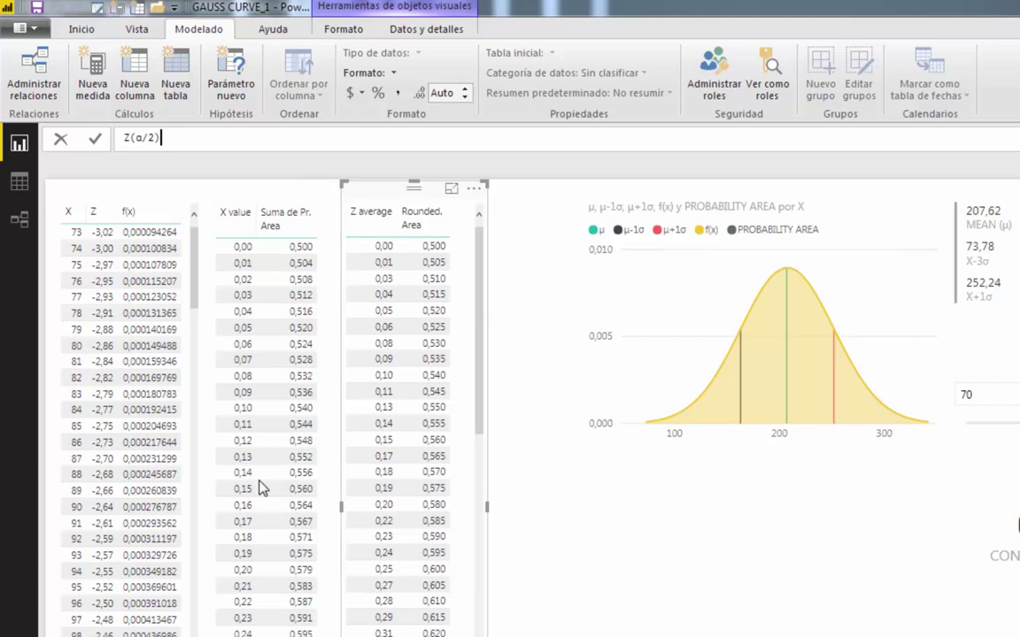
pyautogui.write('=')
pyautogui.write('LOOKUPVALUE(')
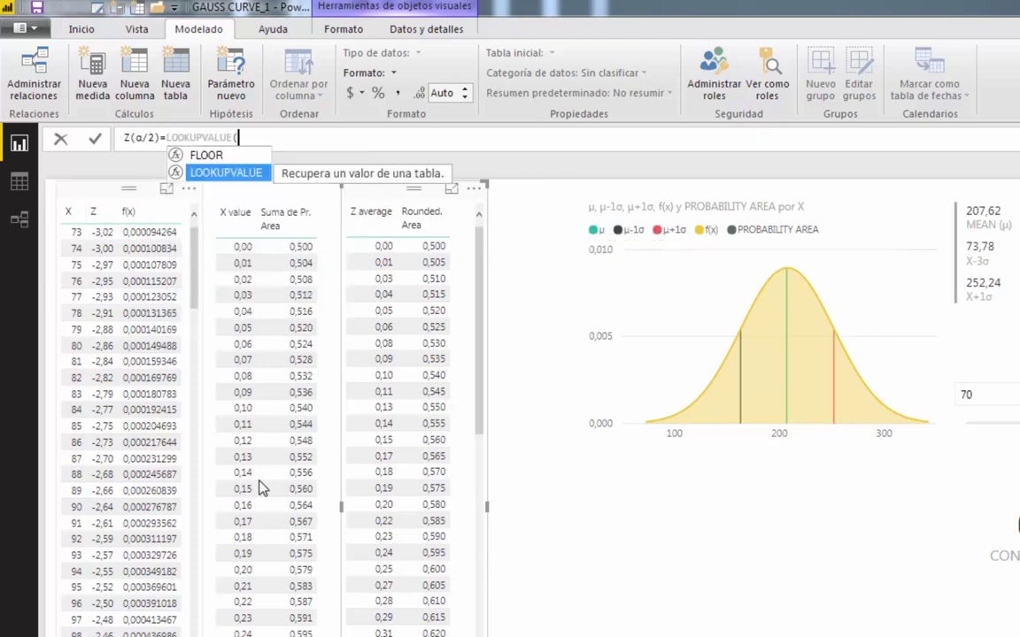
pyautogui.press('Tab')
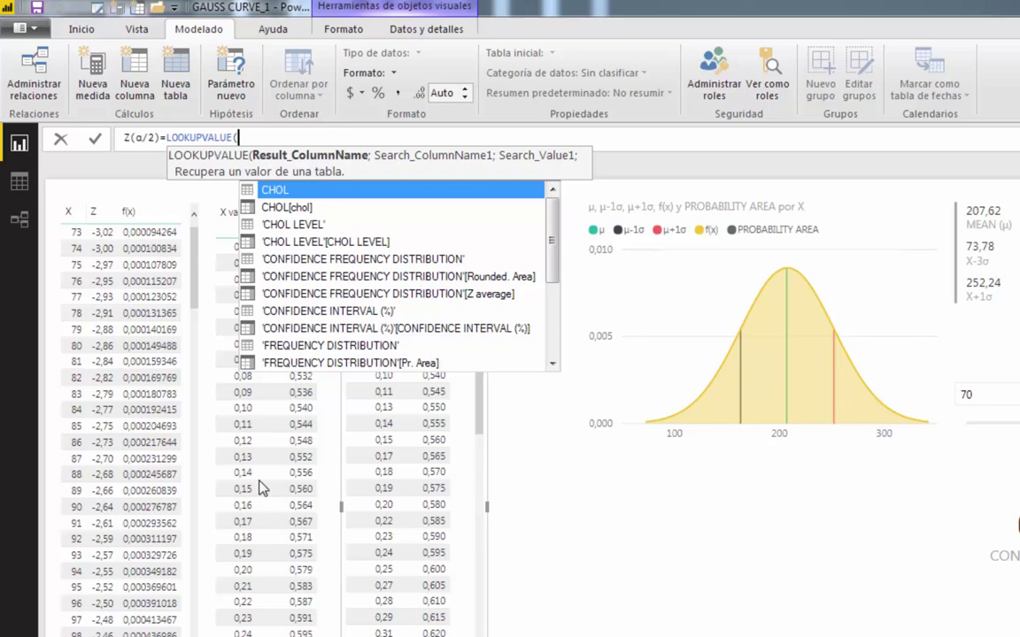
pyautogui.write('z')
pyautogui.press('Tab')
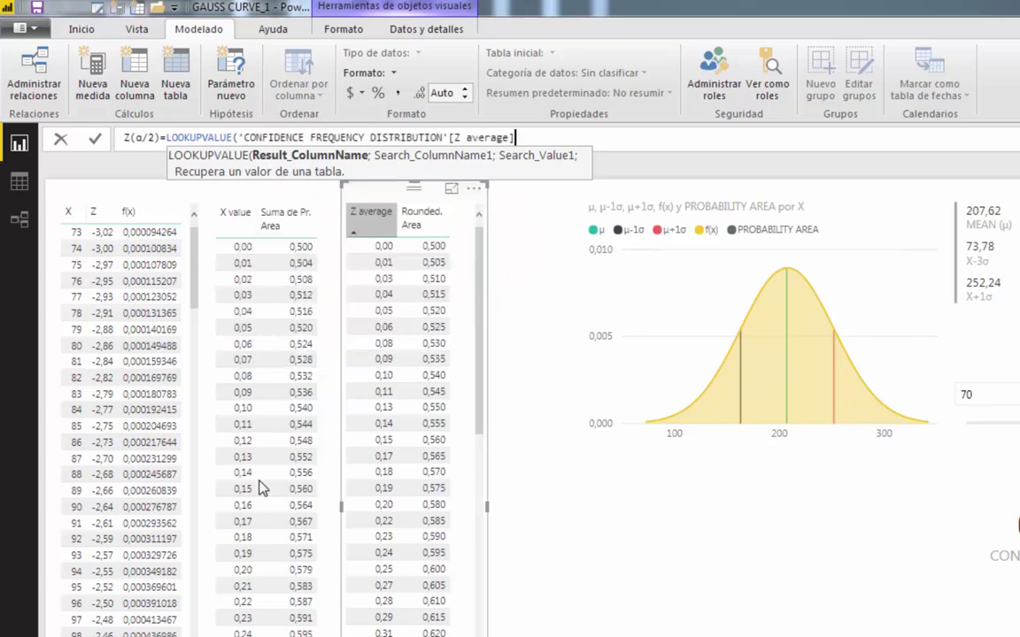
pyautogui.write(';')
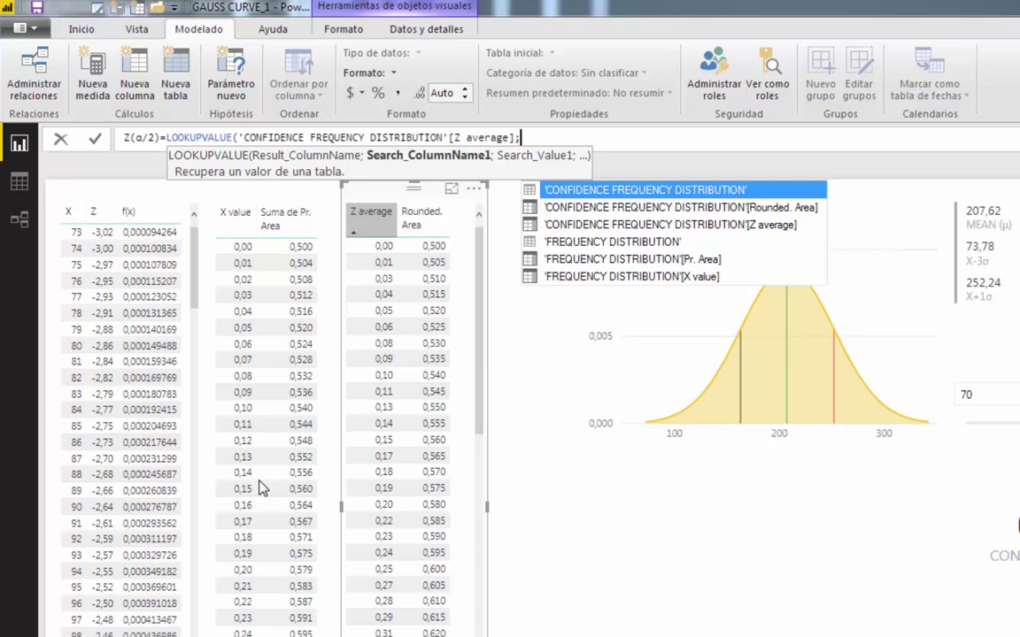
pyautogui.write('ro')
pyautogui.press('Tab')
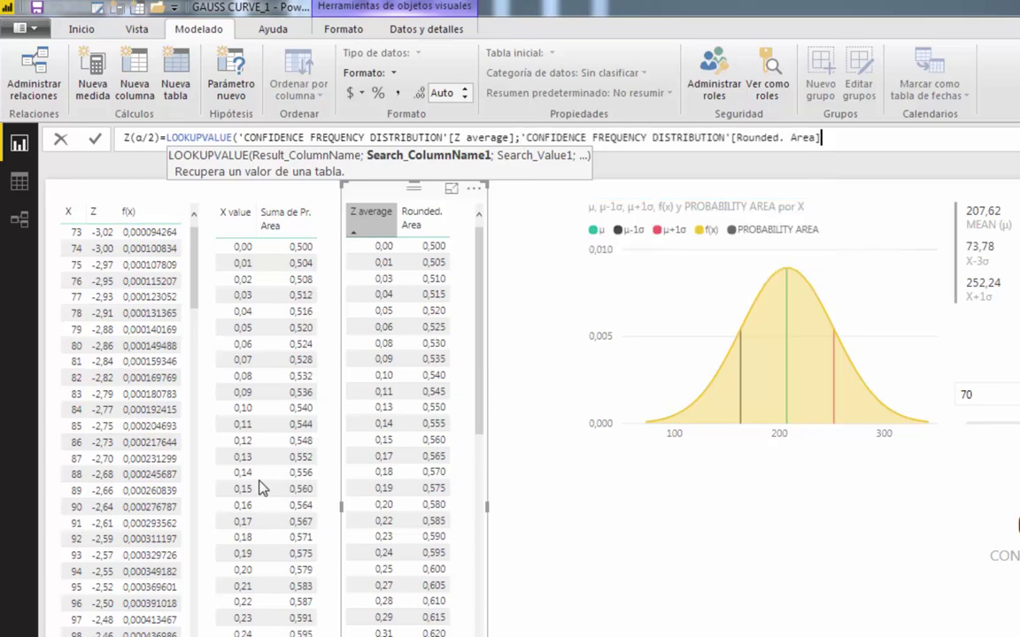
pyautogui.write(';')
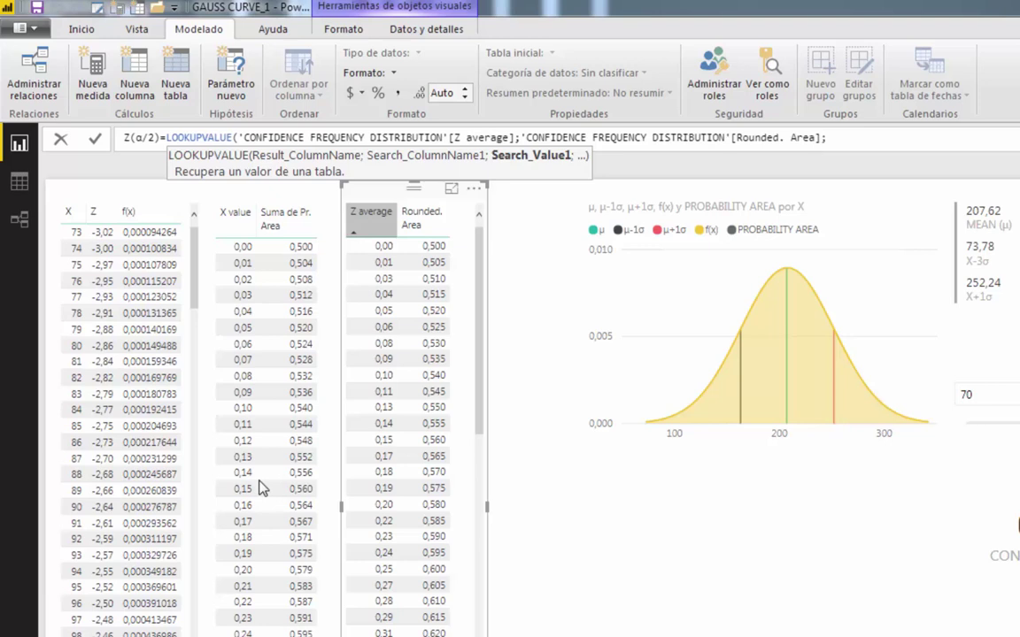
# Use [CONFIDENCE AREA] as the lookup's search value and commit the Z(α/2) measure.
pyautogui.write('co')
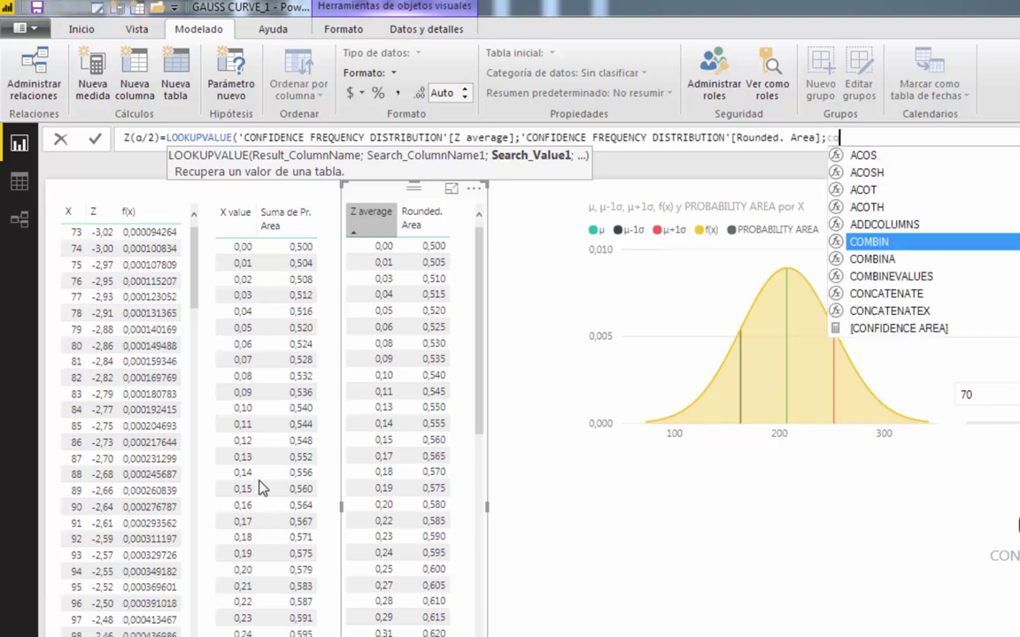
pyautogui.press('Down')
pyautogui.press('Down')
pyautogui.press('Down')
pyautogui.press('Down')
pyautogui.press('Tab')
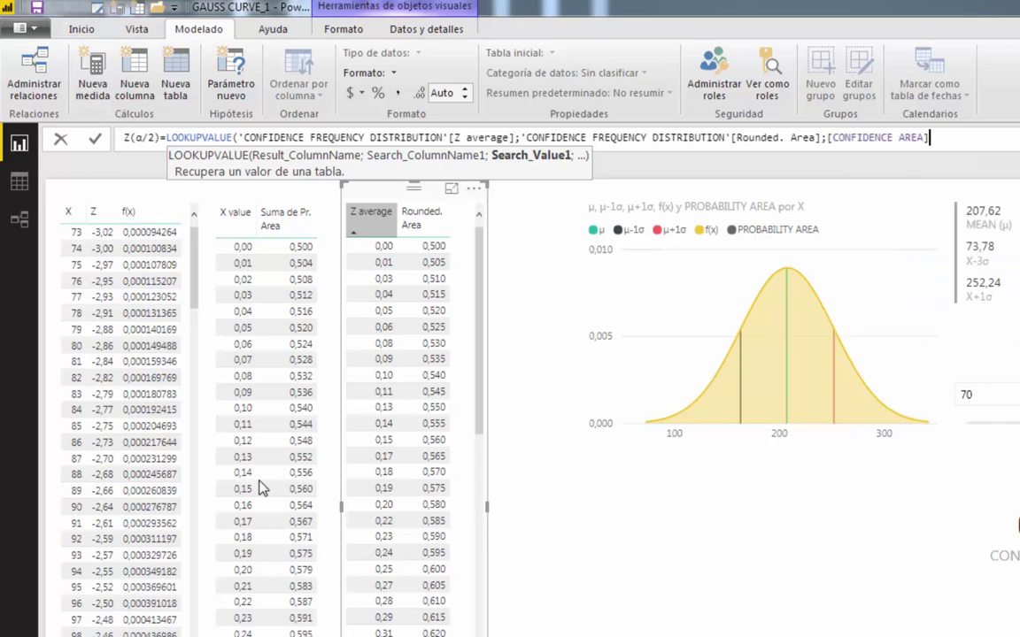
pyautogui.write(')')
pyautogui.press('Return')
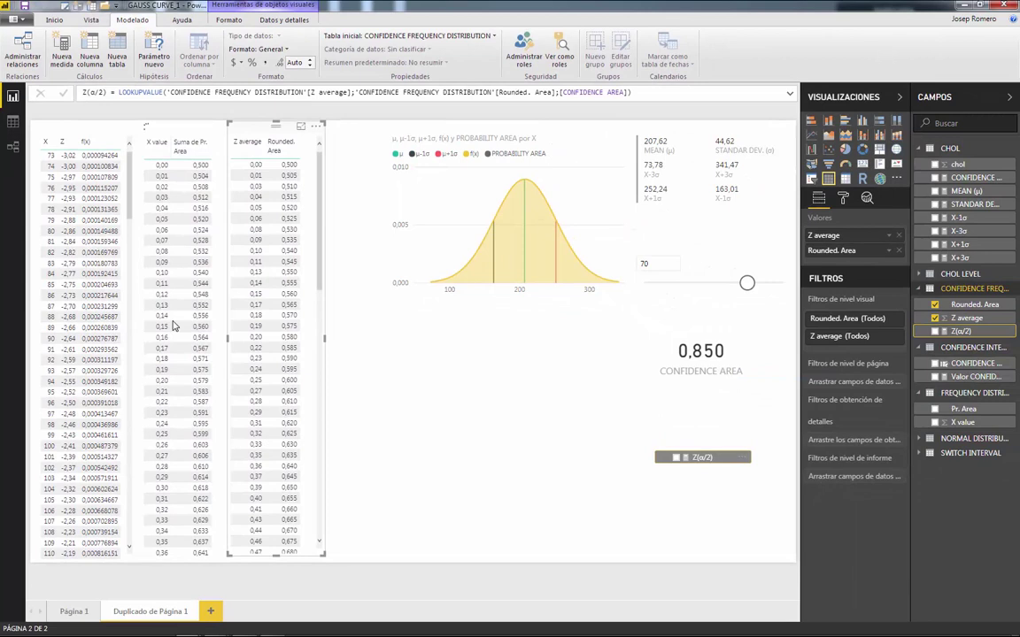
# Show Z(α/2) in a compact card below the CONFIDENCE AREA card and check it against the Z average table.
pyautogui.moveTo(961, 331); pyautogui.dragTo(703, 457)
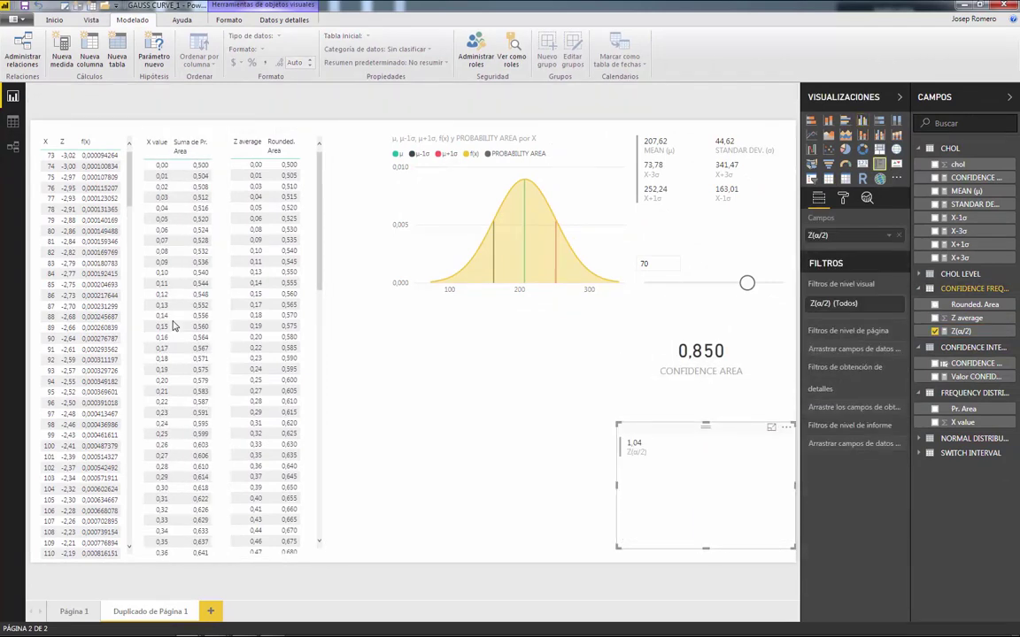
pyautogui.moveTo(617, 548); pyautogui.dragTo(696, 514)
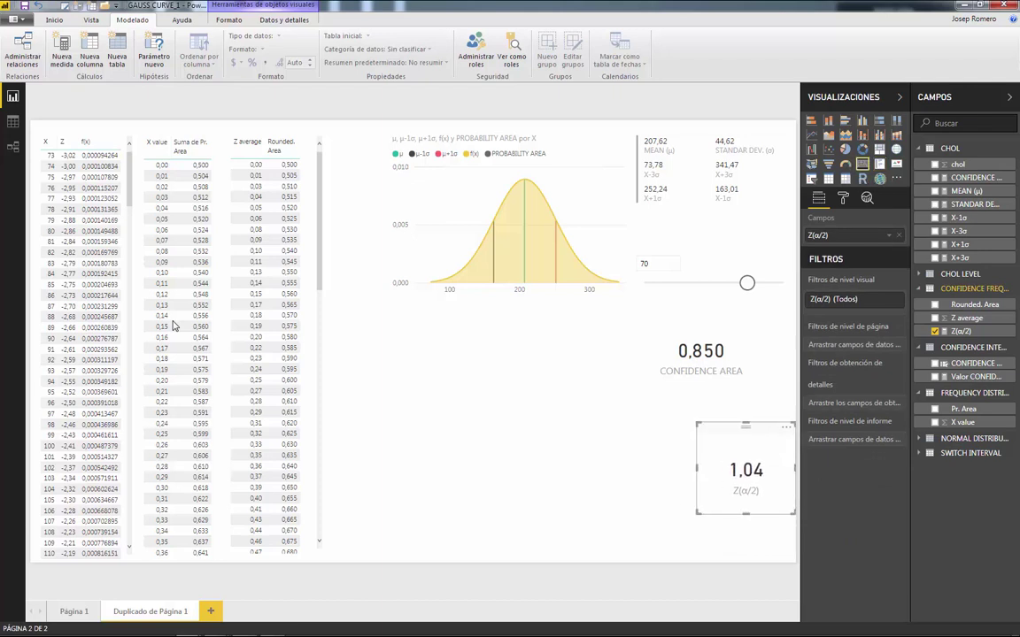
pyautogui.moveTo(746, 450); pyautogui.dragTo(711, 444)
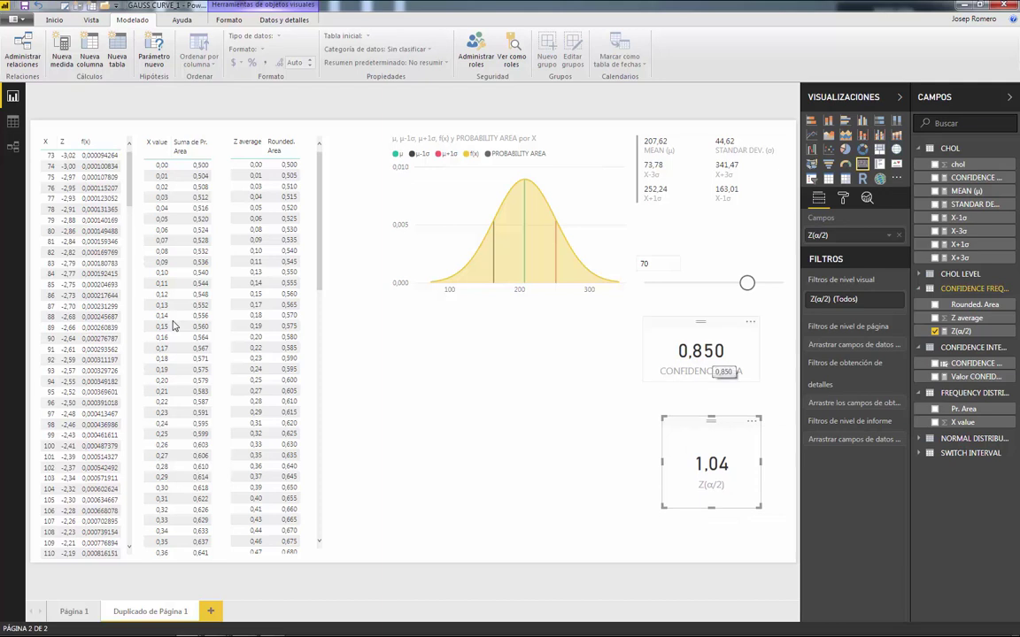
pyautogui.moveTo(318, 221); pyautogui.dragTo(319, 299)
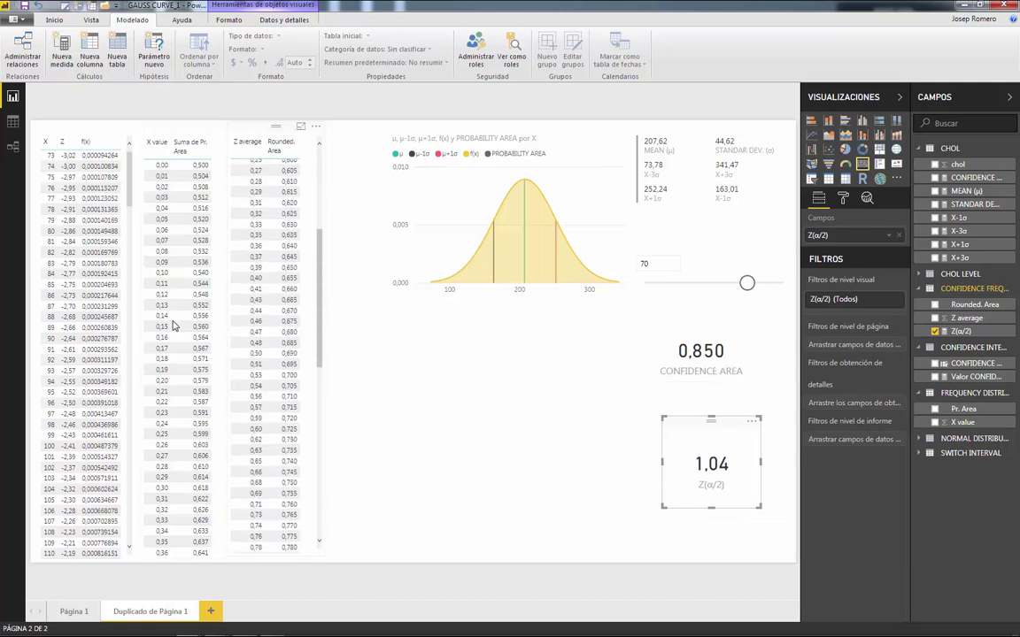
pyautogui.scroll(-6, 256, 355)
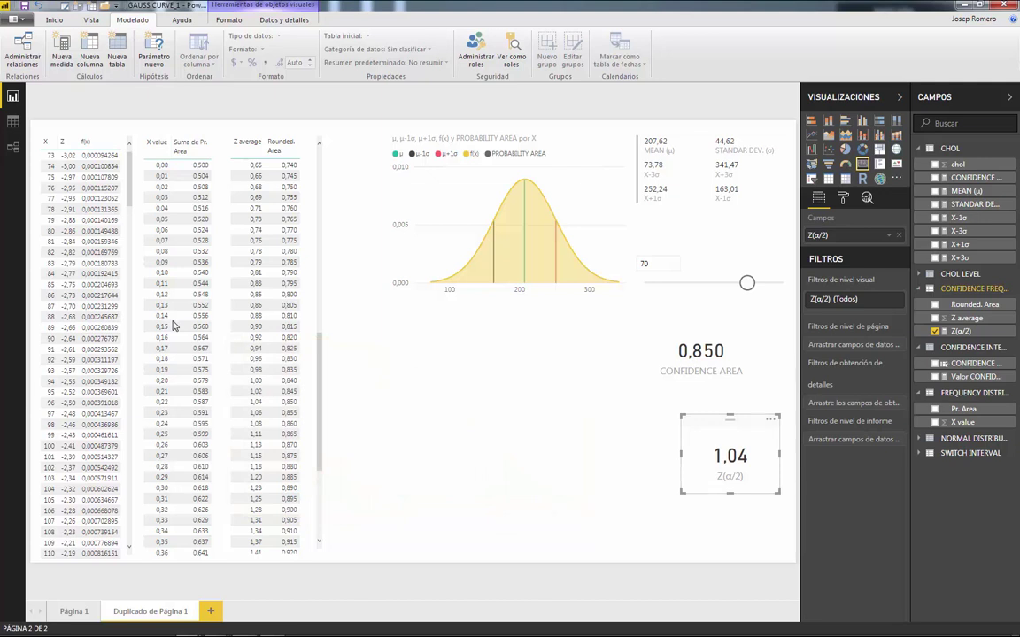
pyautogui.press('Escape')
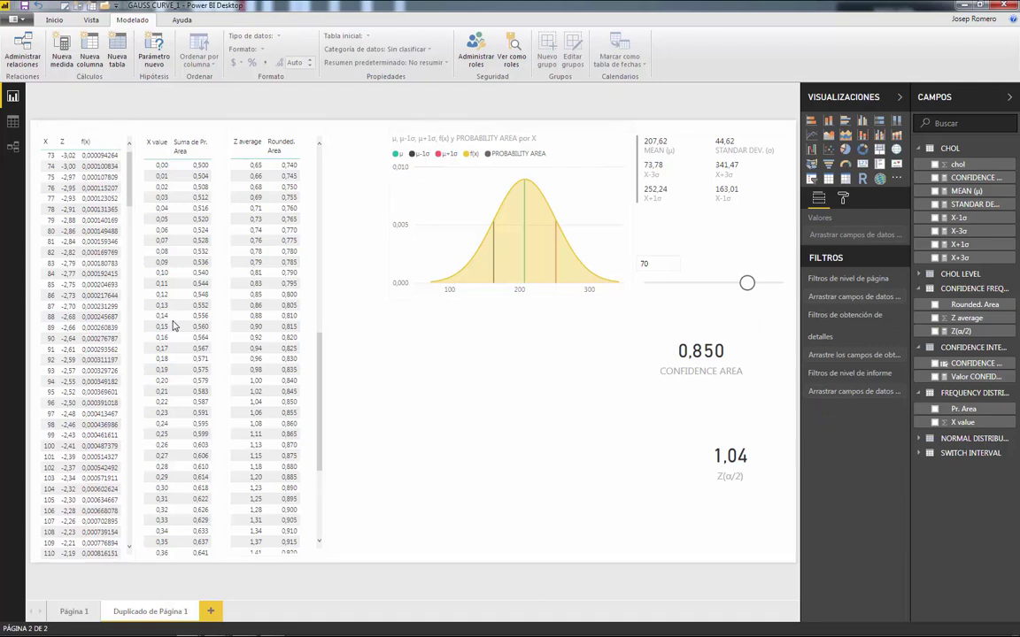
pyautogui.press('Tab')
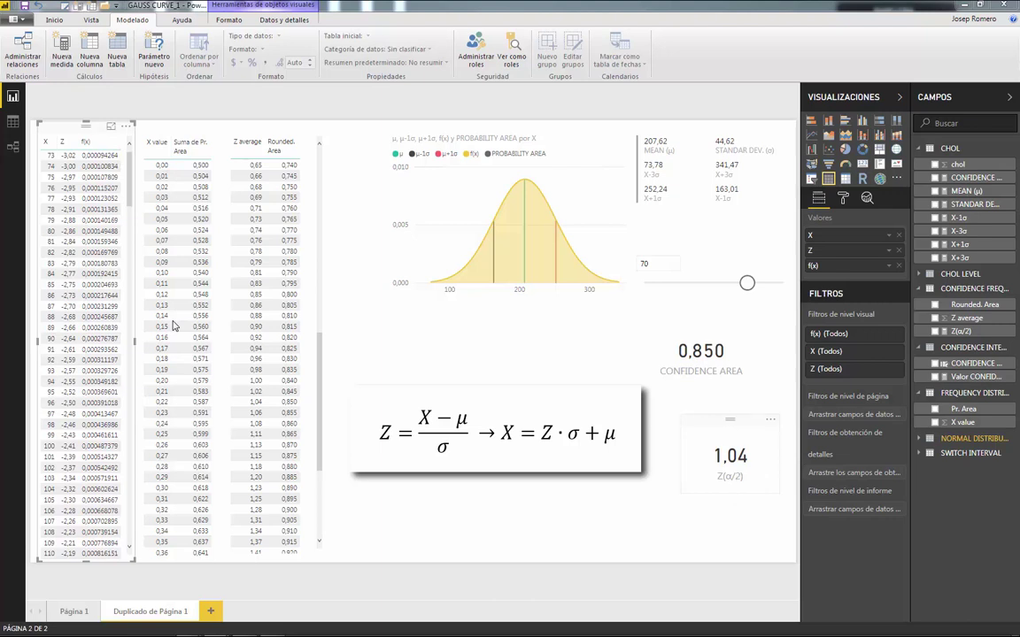
# Start a new measure named x1 confidence in CONFIDENCE FREQUENCY DISTRIBUTION that multiplies [Z(α/2)] by [STANDAR DEV. (σ)].
pyautogui.click(730, 456)
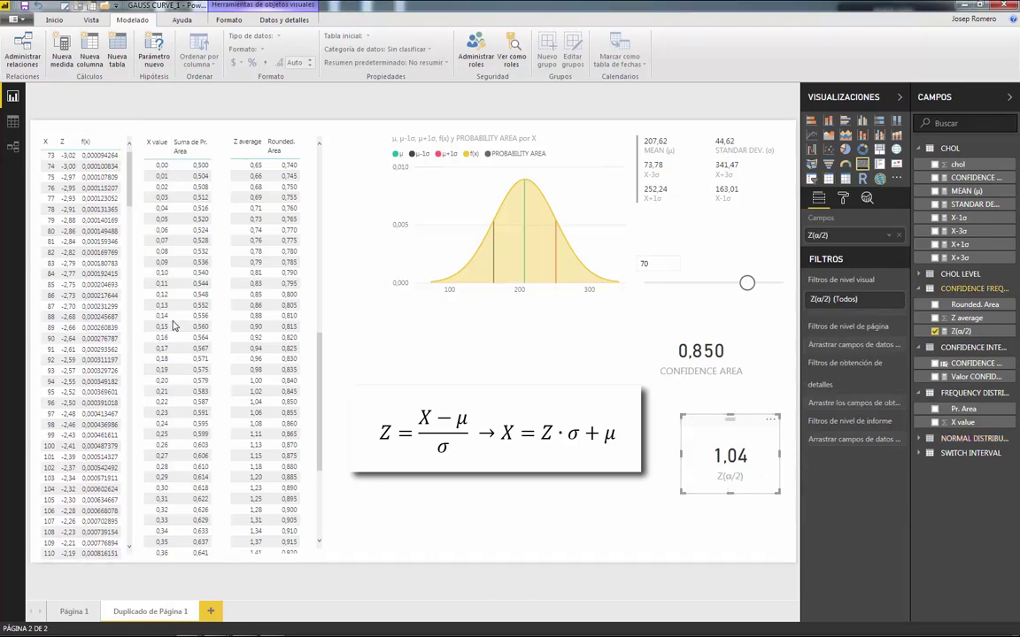
pyautogui.click(974, 304)
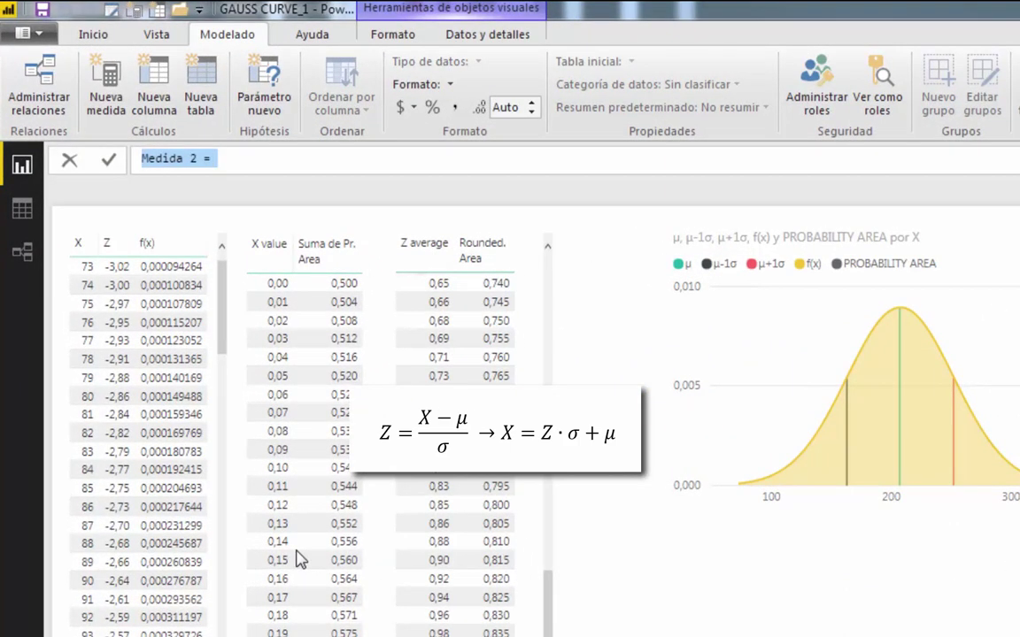
pyautogui.write('x1 confidence=')
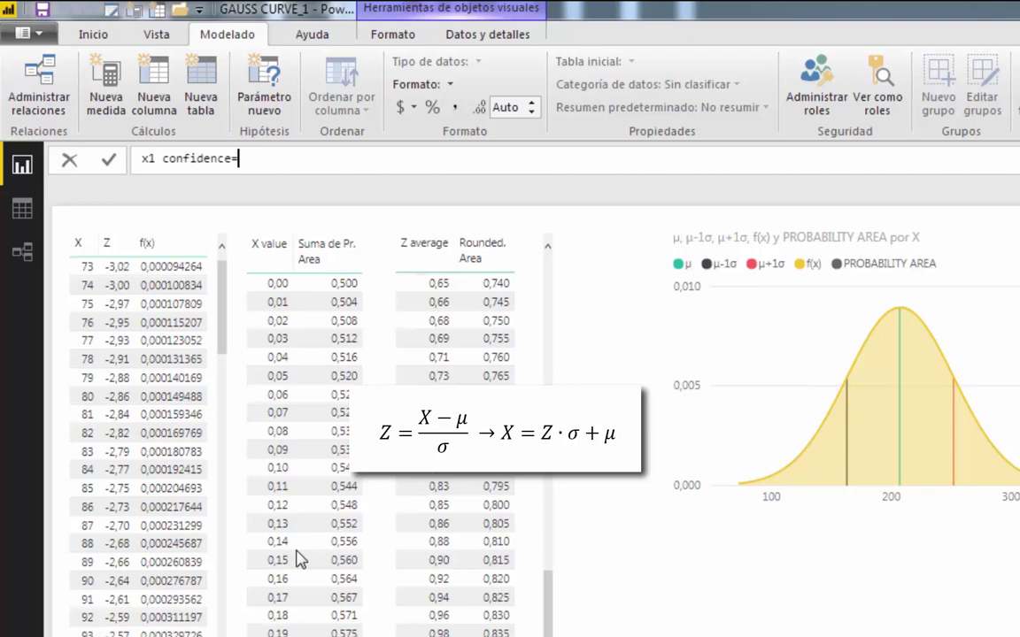
pyautogui.write('[')
pyautogui.press('Tab')
pyautogui.write('*s')
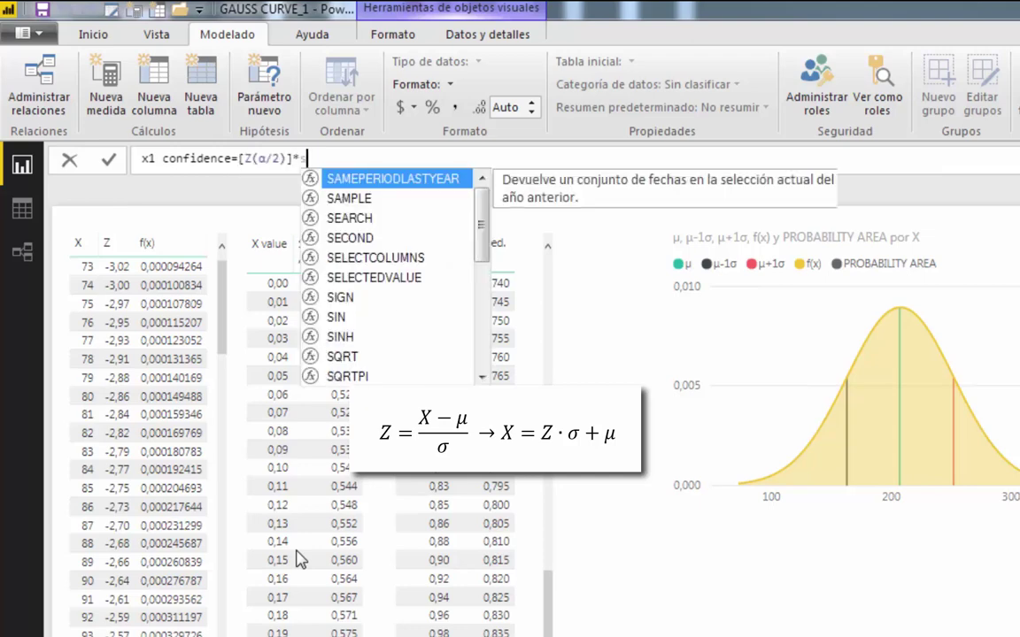
pyautogui.write('t')
pyautogui.press('Tab')
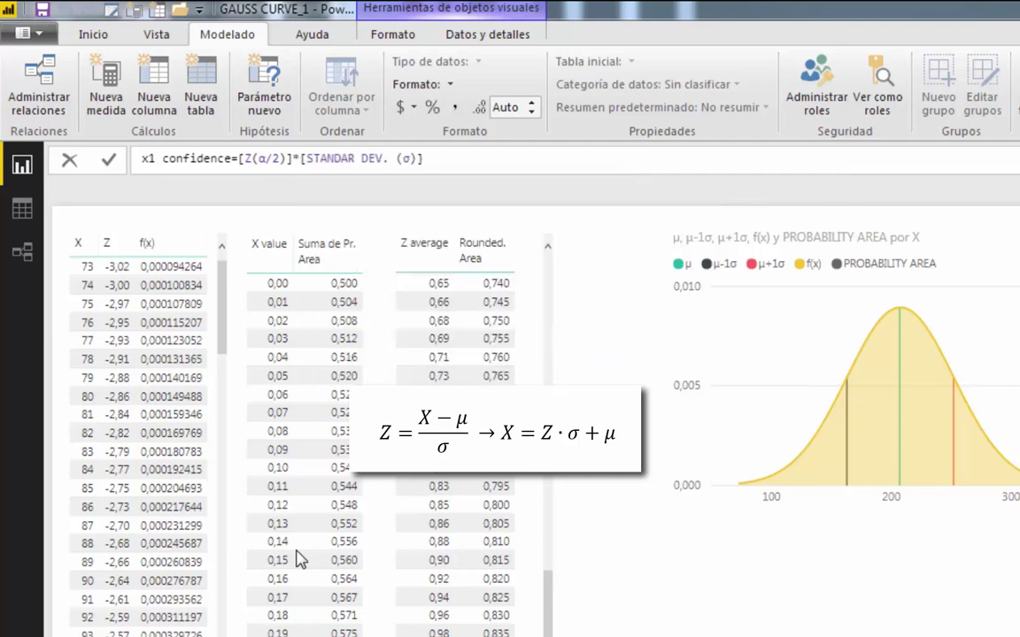
# Add [MEAN (μ)] to the product in the x1 confidence formula.
pyautogui.write('+me')
pyautogui.press('Down')
pyautogui.press('Down')
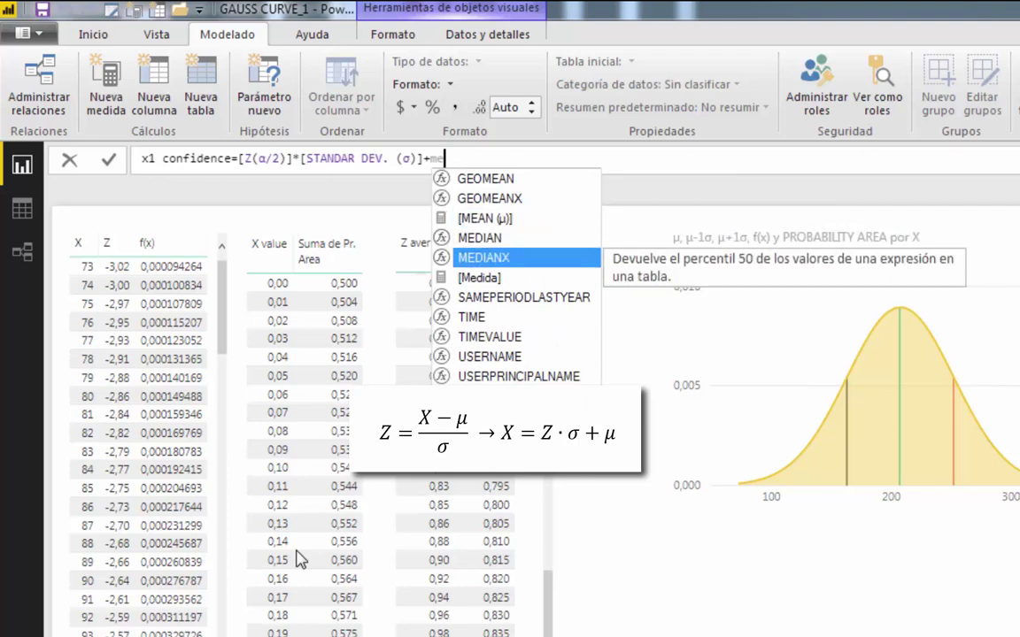
pyautogui.press('Up')
pyautogui.press('Up')
pyautogui.press('Up')
pyautogui.press('Down')
pyautogui.press('Tab')
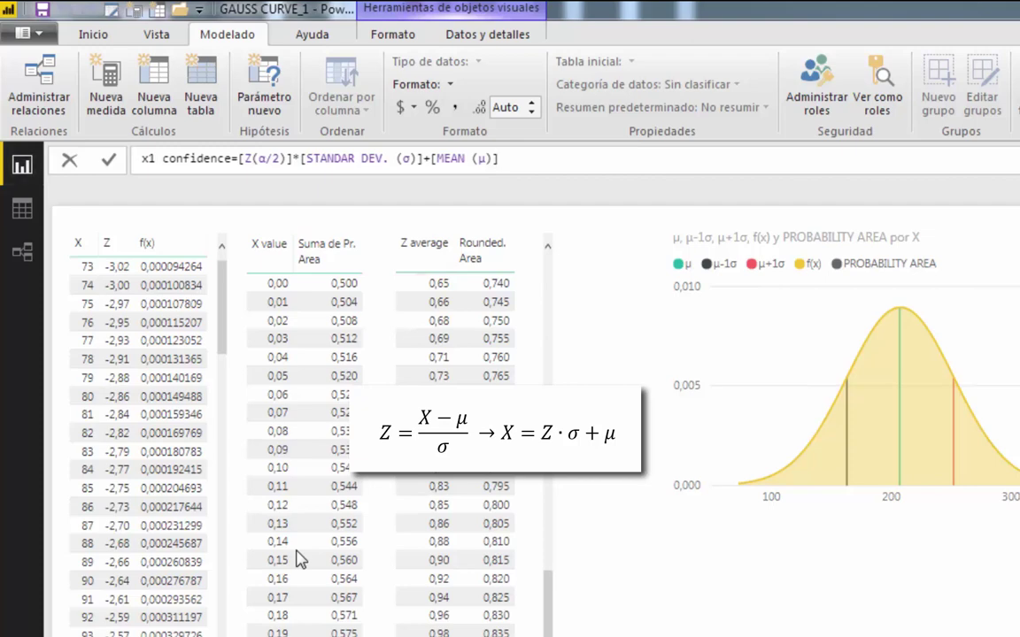
# Wrap the x1 confidence expression in ROUND with 2 digits and commit the measure.
pyautogui.click(238, 159)
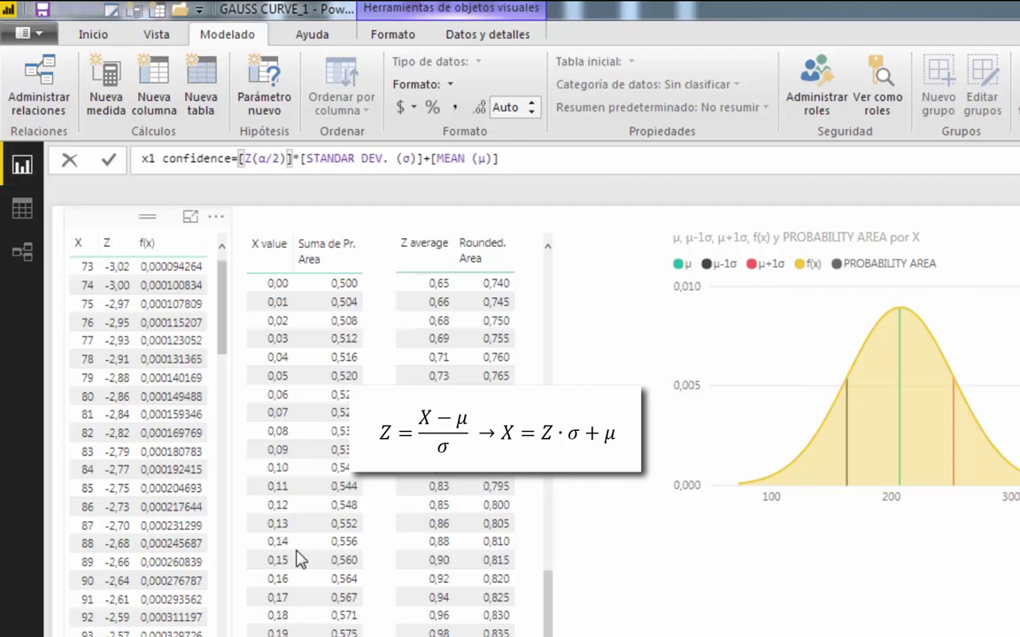
pyautogui.write('roun')
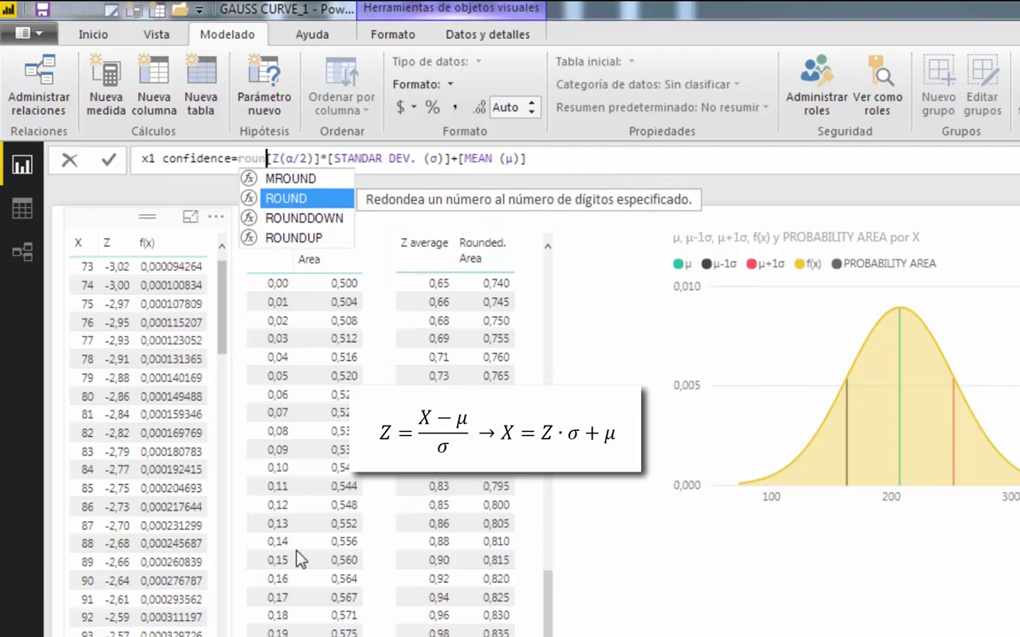
pyautogui.press('Tab')
pyautogui.press('End')
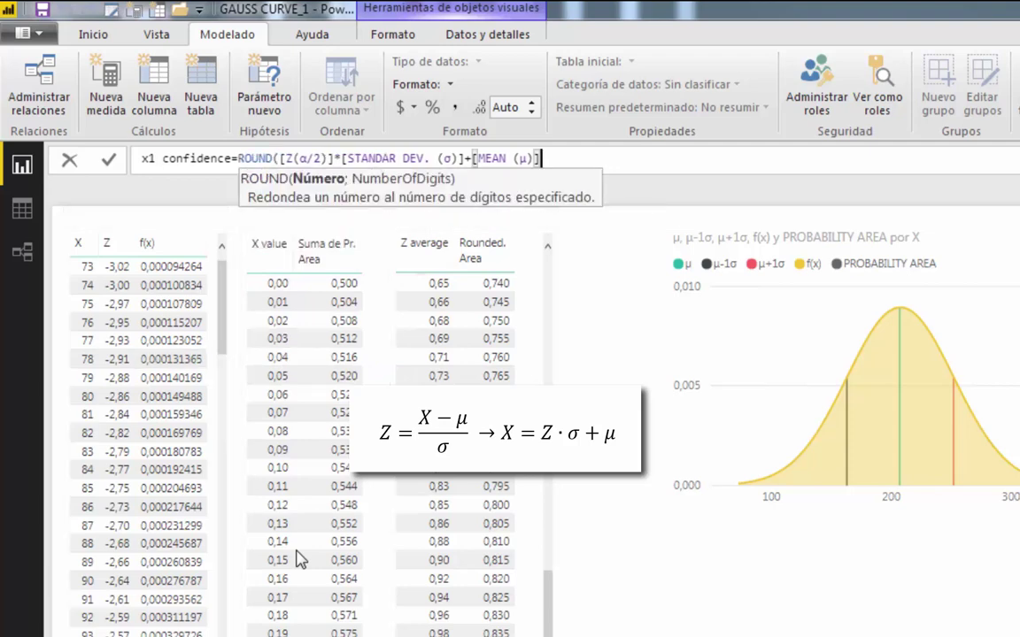
pyautogui.write(';2')
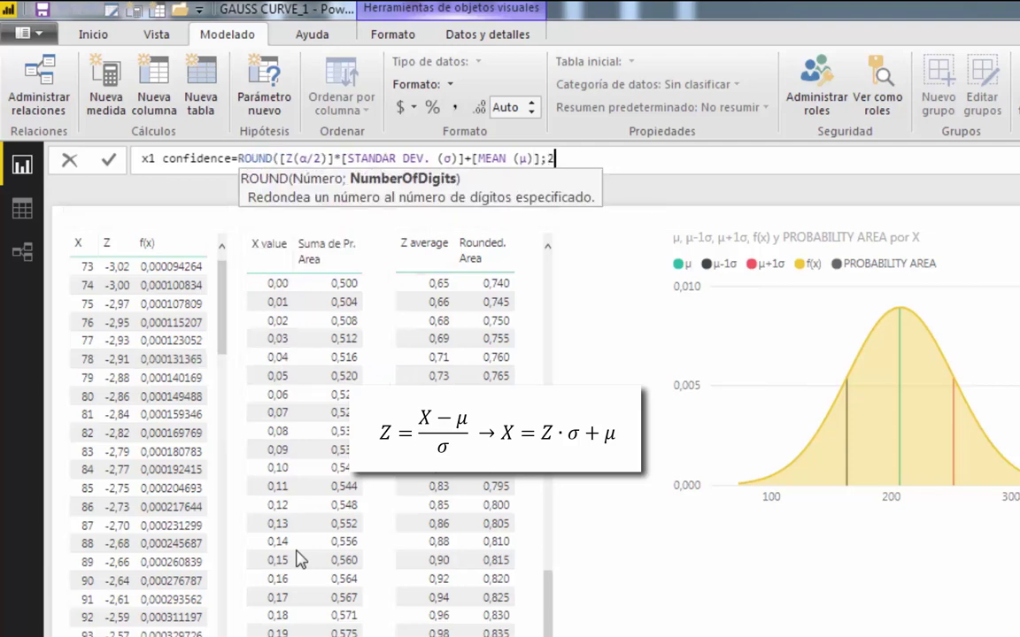
pyautogui.write(')')
pyautogui.press('Return')
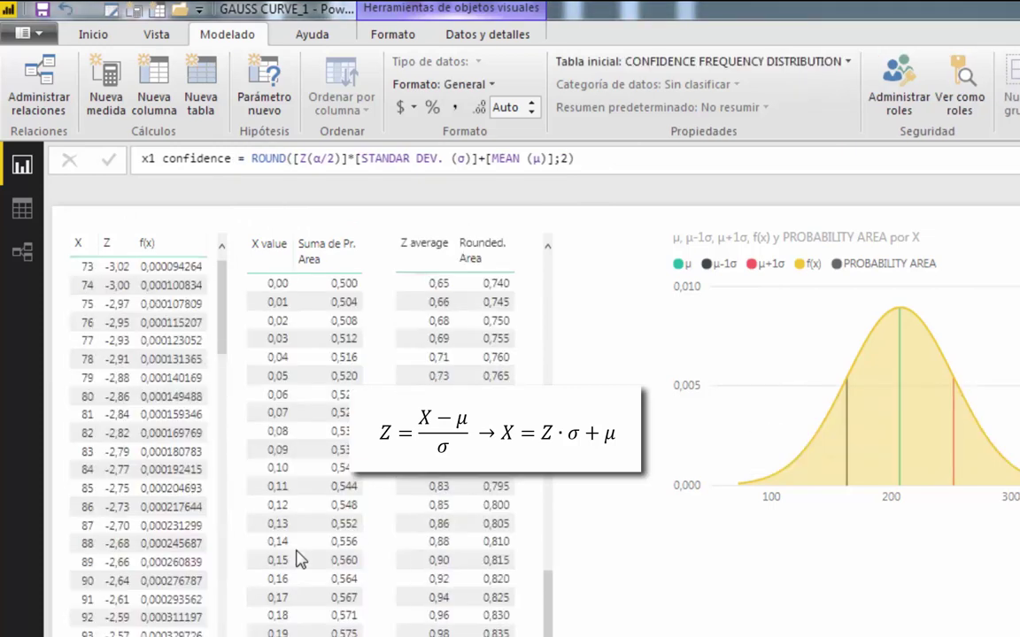
# Copy the x1 confidence formula into a new measure and rename it x2 confidence.
pyautogui.click(299, 559)
pyautogui.moveTo(575, 158); pyautogui.dragTo(141, 158)
pyautogui.hotkey('ctrl', 'c')
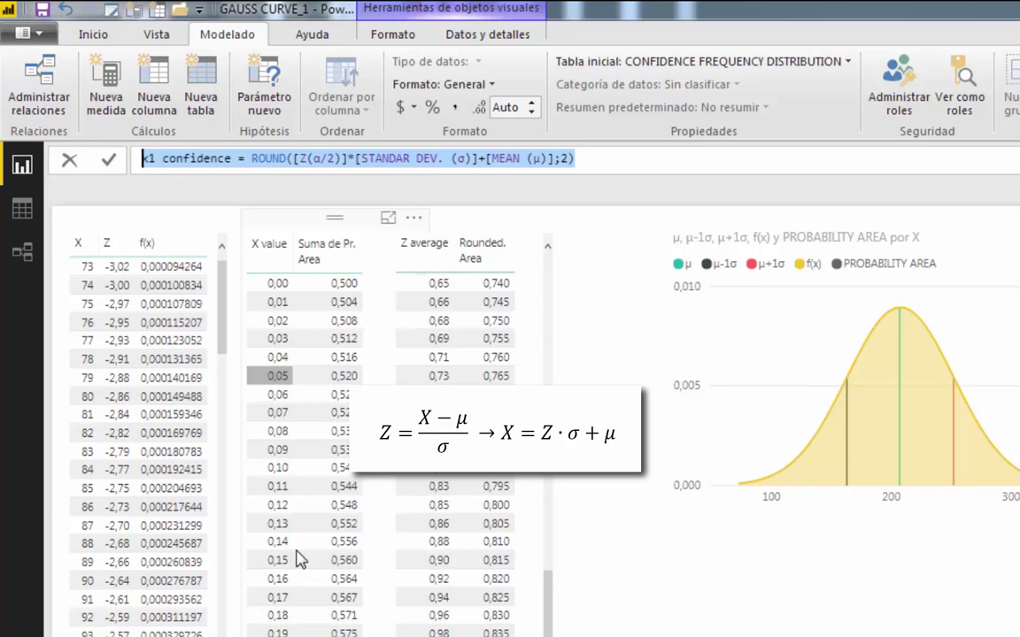
pyautogui.click(106, 86)
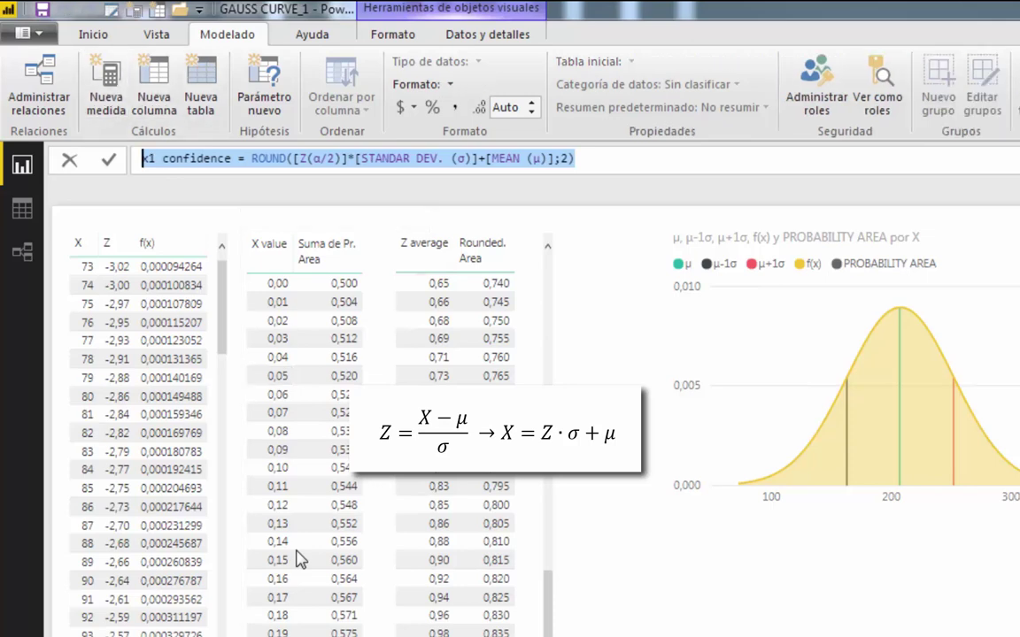
pyautogui.hotkey('ctrl', 'v')
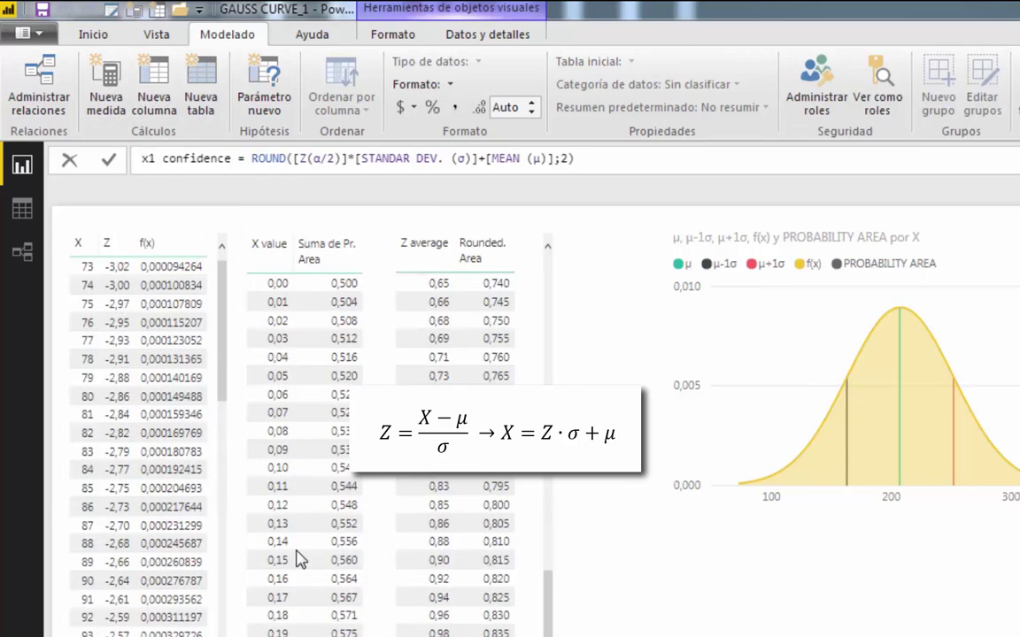
pyautogui.click(148, 159)
pyautogui.write('2')
pyautogui.press('Delete')
# Multiply [Z(α/2)] by -1 inside the ROUND expression of x2 confidence and commit the measure.
pyautogui.hotkey('ctrl', 'Right')
pyautogui.hotkey('ctrl', 'Right')
pyautogui.hotkey('ctrl', 'Right')
pyautogui.hotkey('ctrl', 'Right')
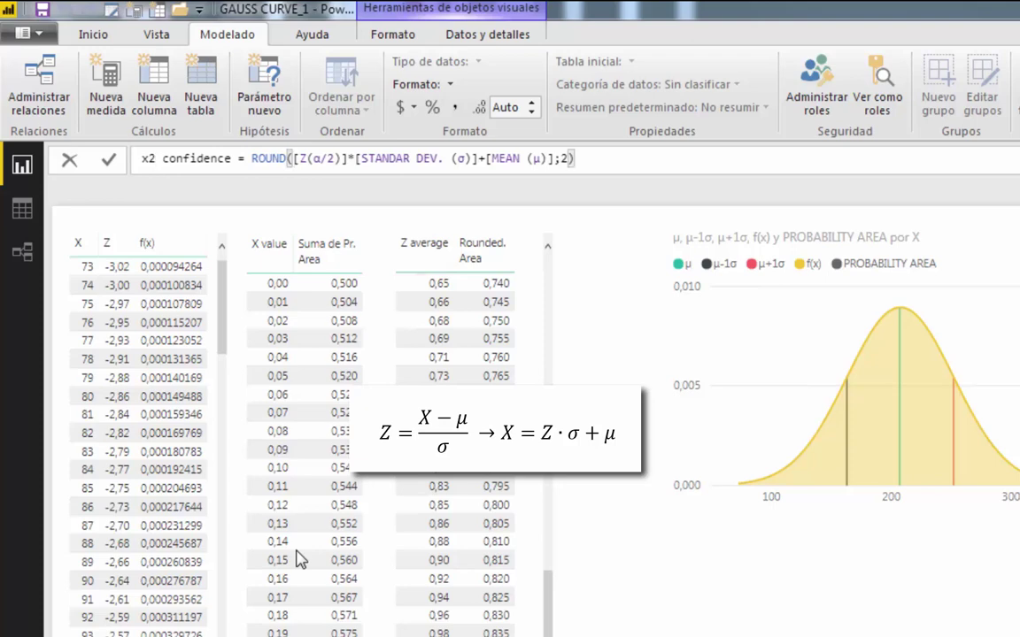
pyautogui.write('-1')
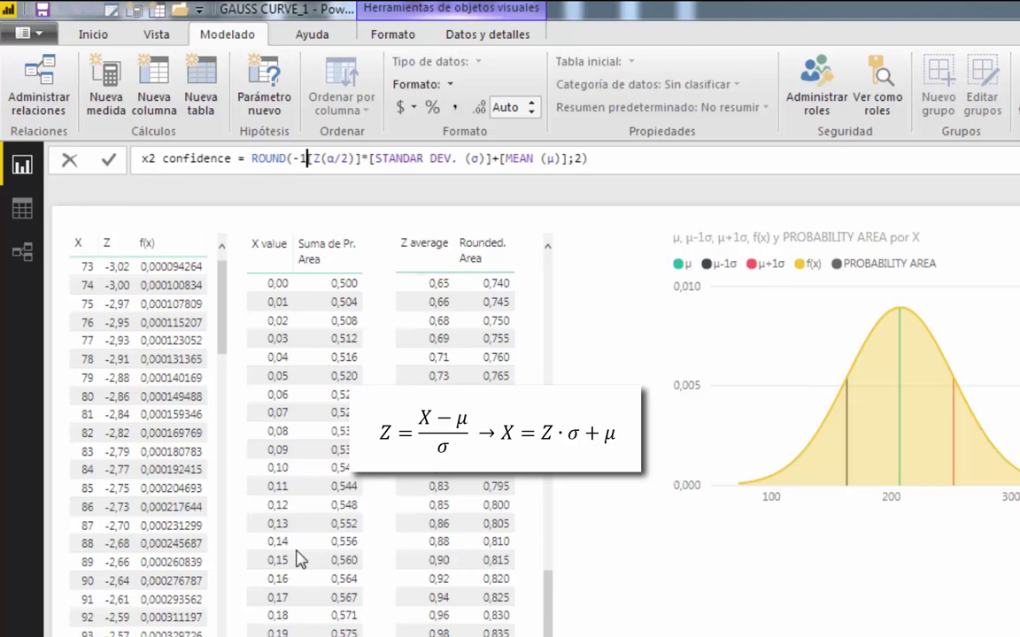
pyautogui.write('*')
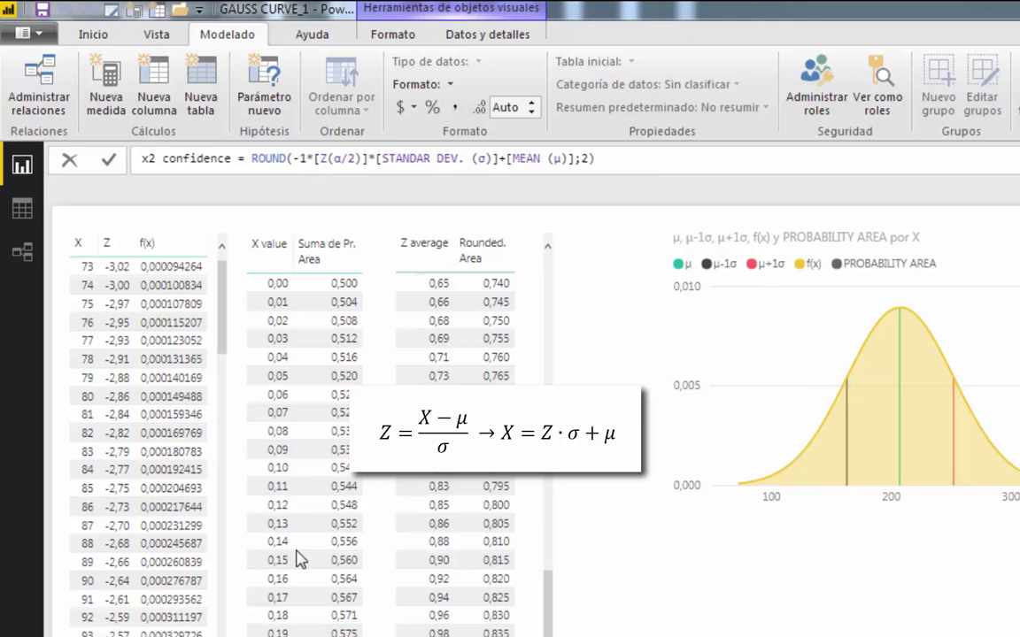
pyautogui.press('Return')
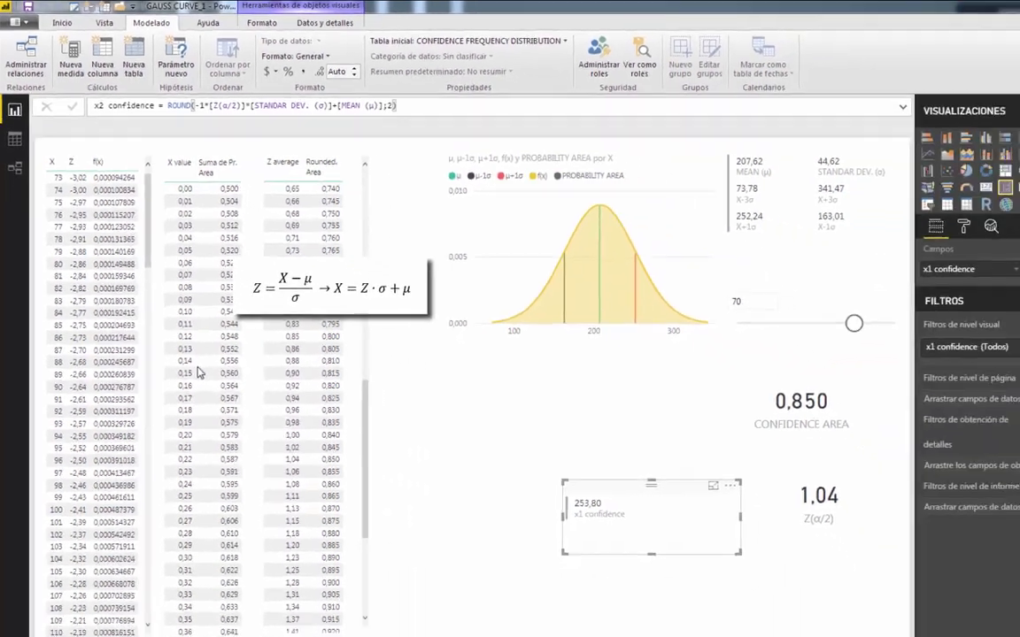
# Add x2 confidence to the card showing x1 confidence, and narrow the card so both values stack beside the Z(α/2) card.
pyautogui.moveTo(958, 344); pyautogui.dragTo(631, 535)
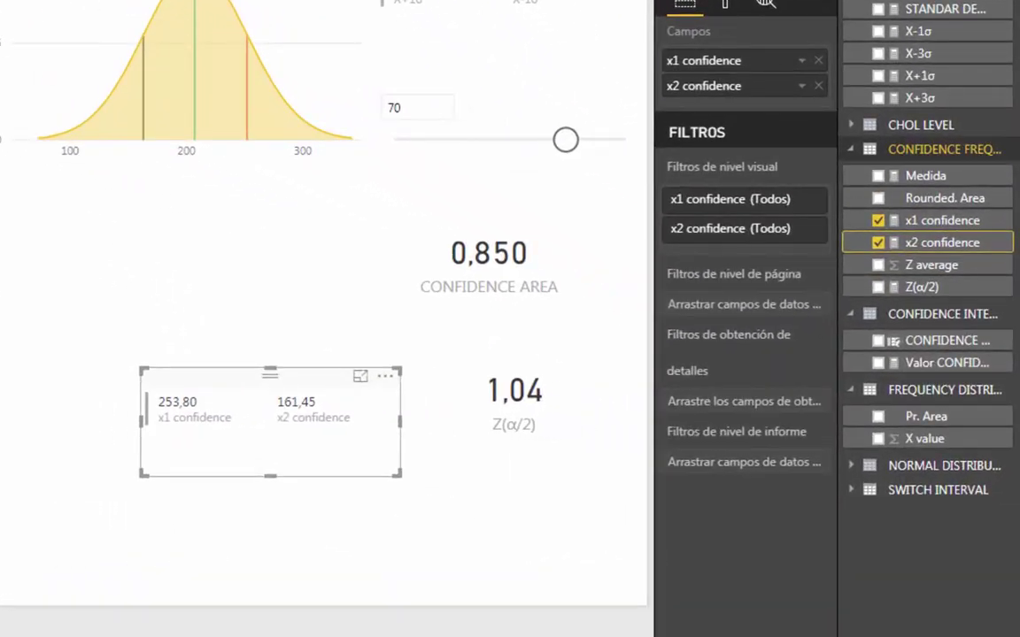
pyautogui.press('Escape')
pyautogui.click(270, 421)
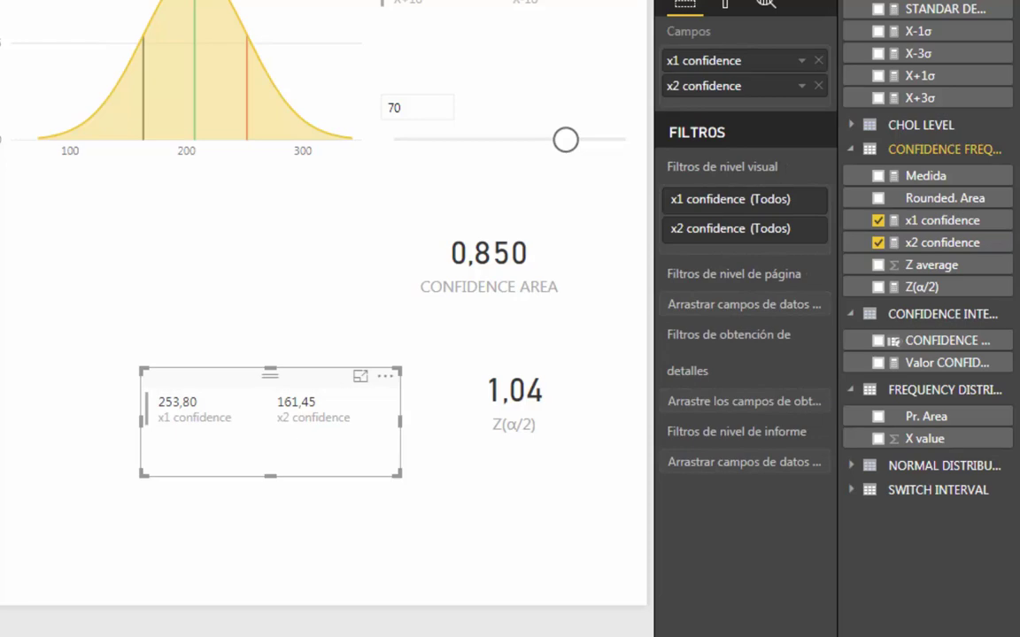
pyautogui.moveTo(142, 369); pyautogui.dragTo(406, 387)
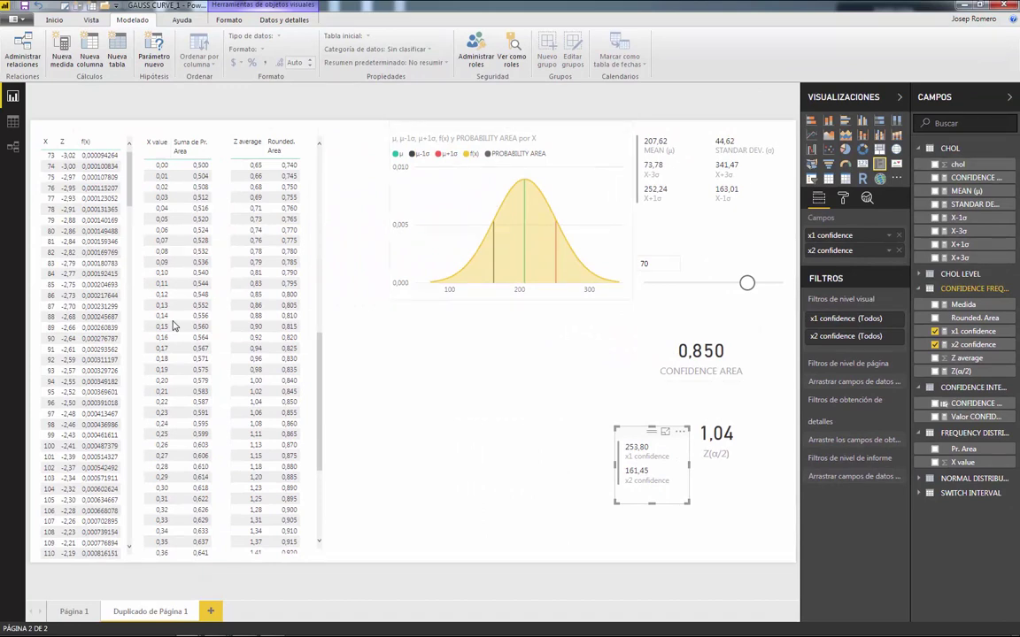
pyautogui.press('Escape')
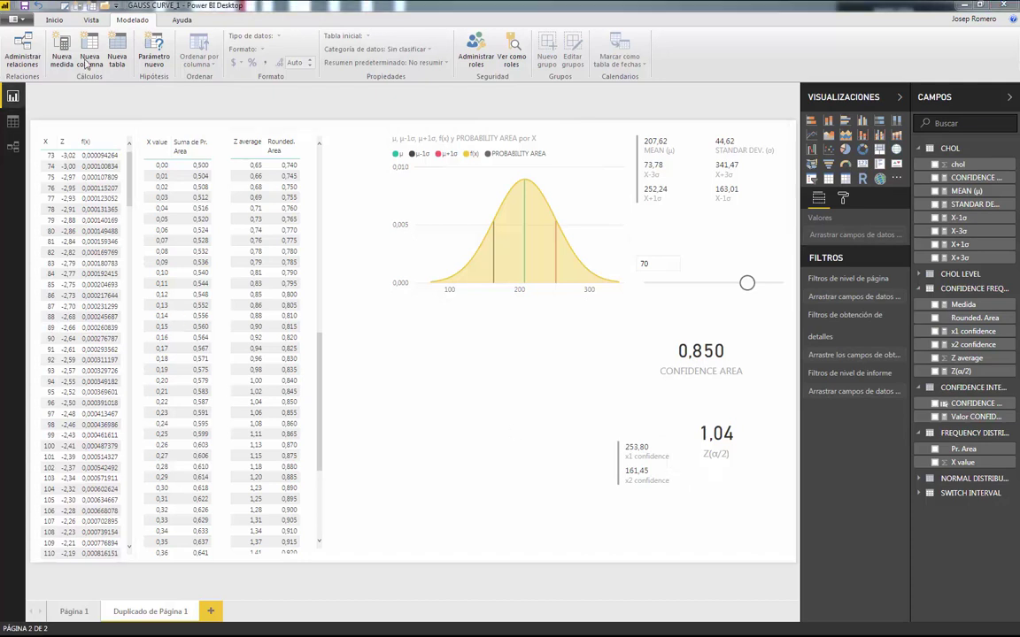
# Start a new measure named AREA CONFIDENCE whose formula opens with an OR test nested in IF.
pyautogui.click(58, 48)
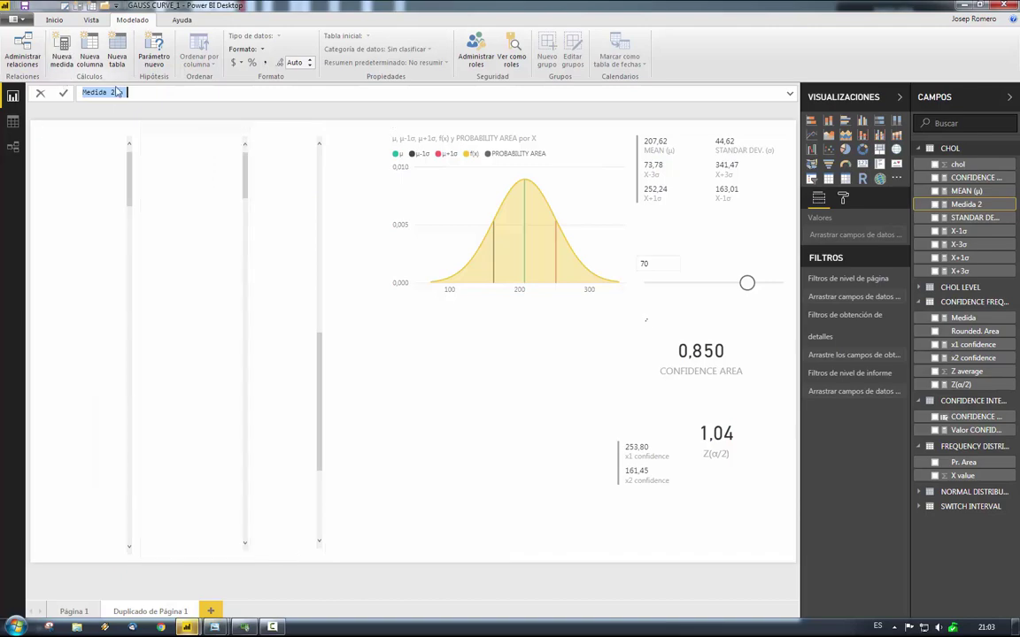
pyautogui.write('area')
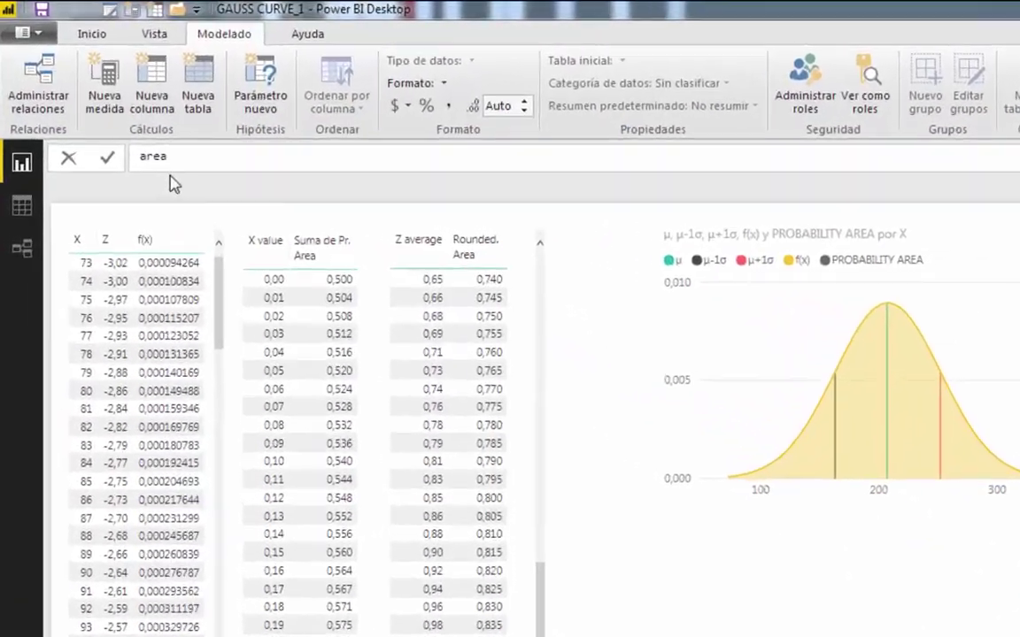
pyautogui.press('BackSpace')
pyautogui.press('BackSpace')
pyautogui.write('AREA')
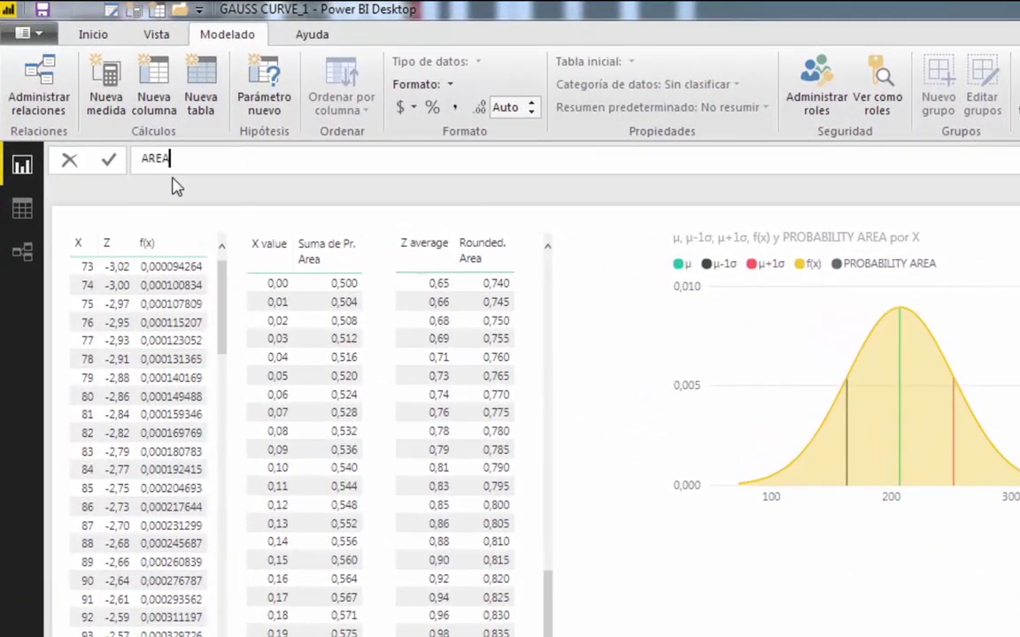
pyautogui.write(' CONFIDENCE=')
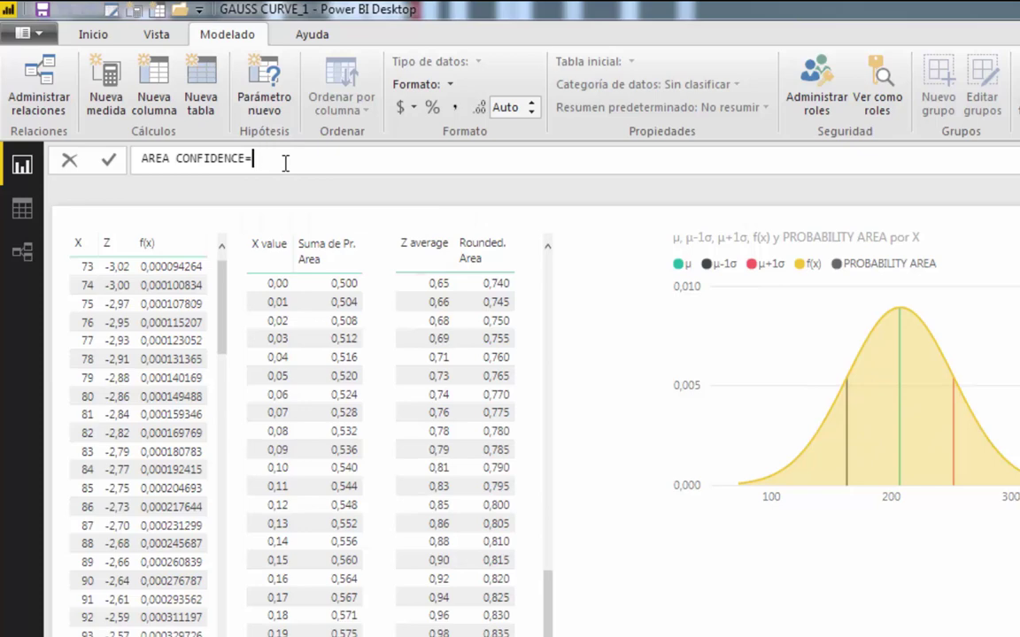
pyautogui.write('IF(')
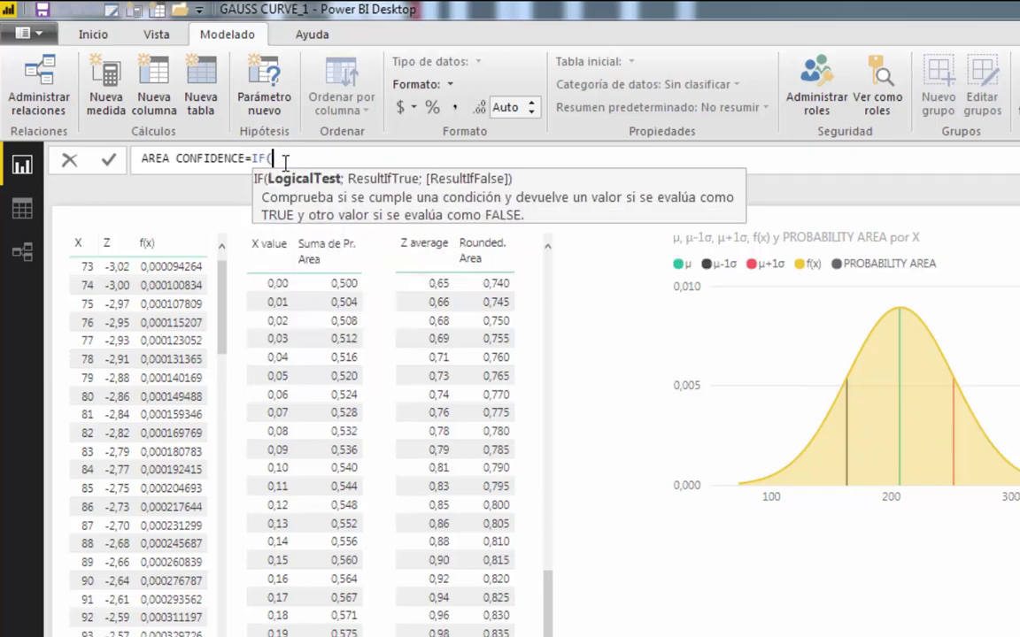
pyautogui.write('OR')
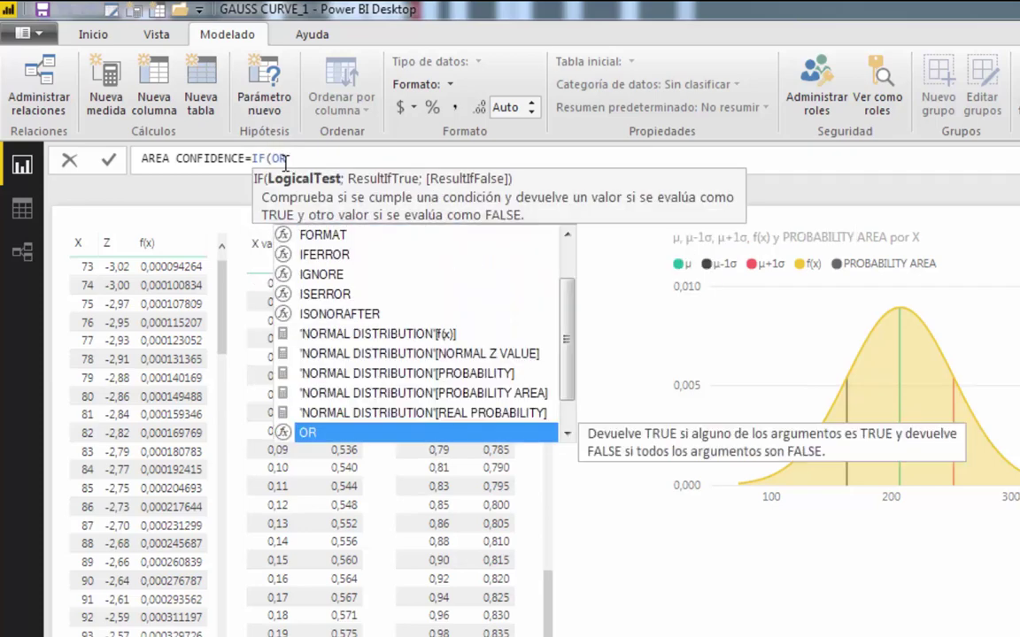
pyautogui.write('(')
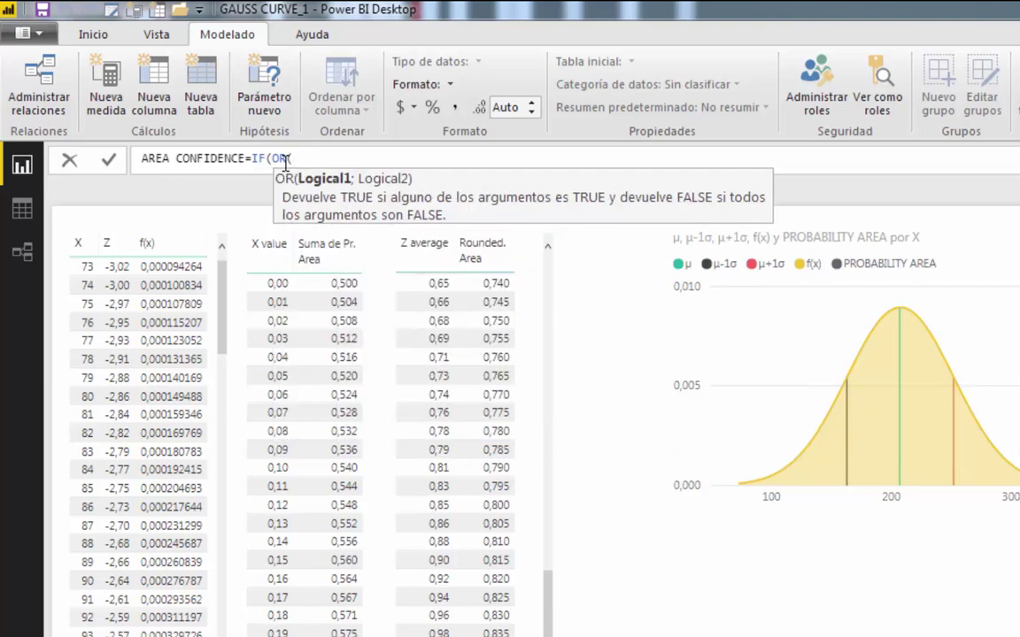
# Enter [x1 confidence]<=VALUES('NORMAL DISTRIBUTION'[X]) as the first OR condition of AREA CONFIDENCE.
pyautogui.write('x1')
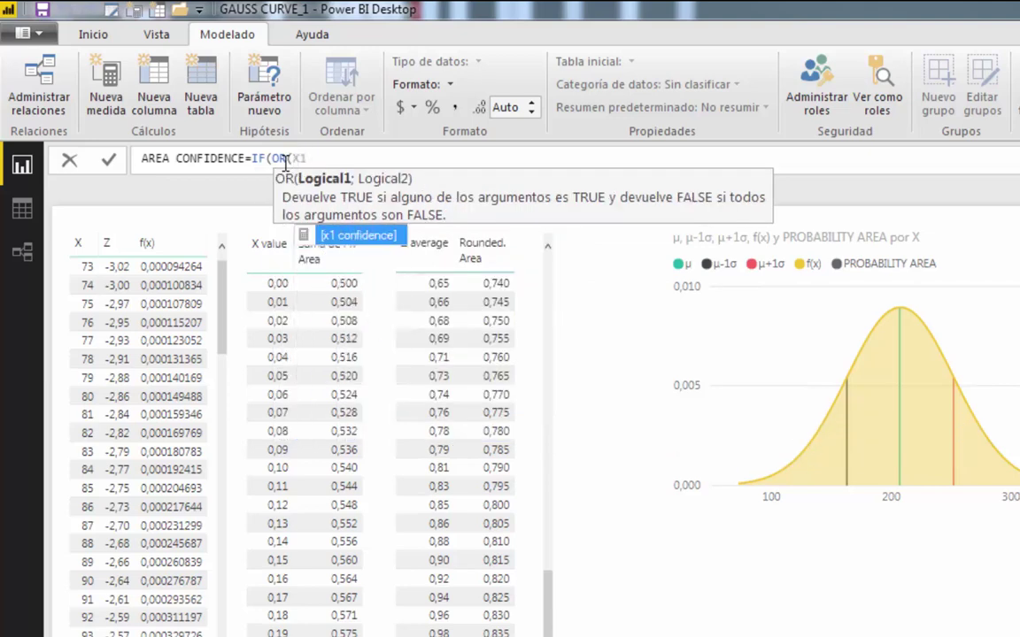
pyautogui.press('Tab')
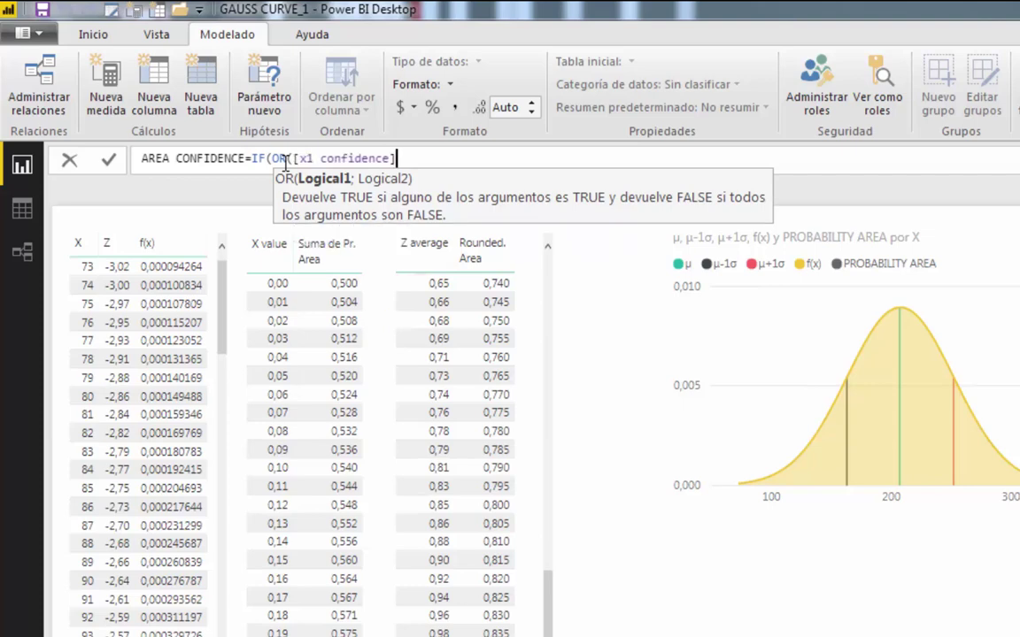
pyautogui.write('<=VA')
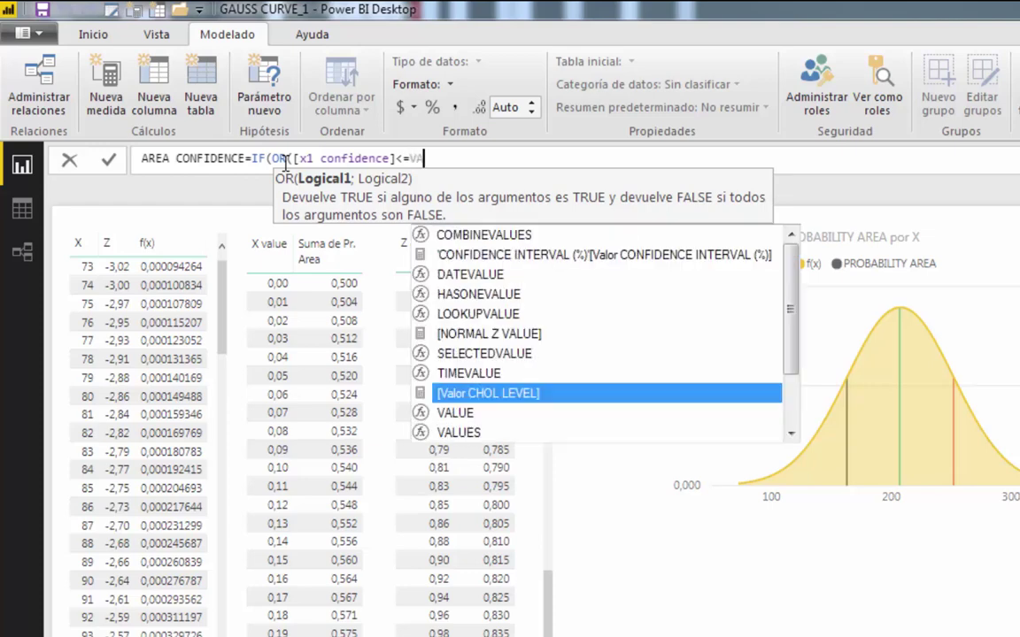
pyautogui.press('Down')
pyautogui.press('Down')
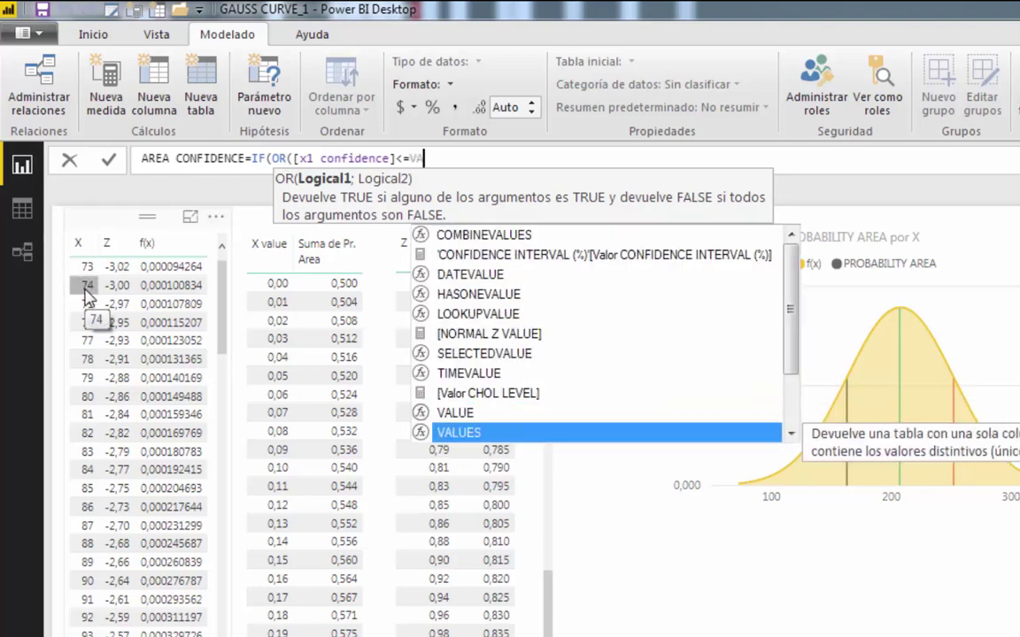
pyautogui.press('Tab')
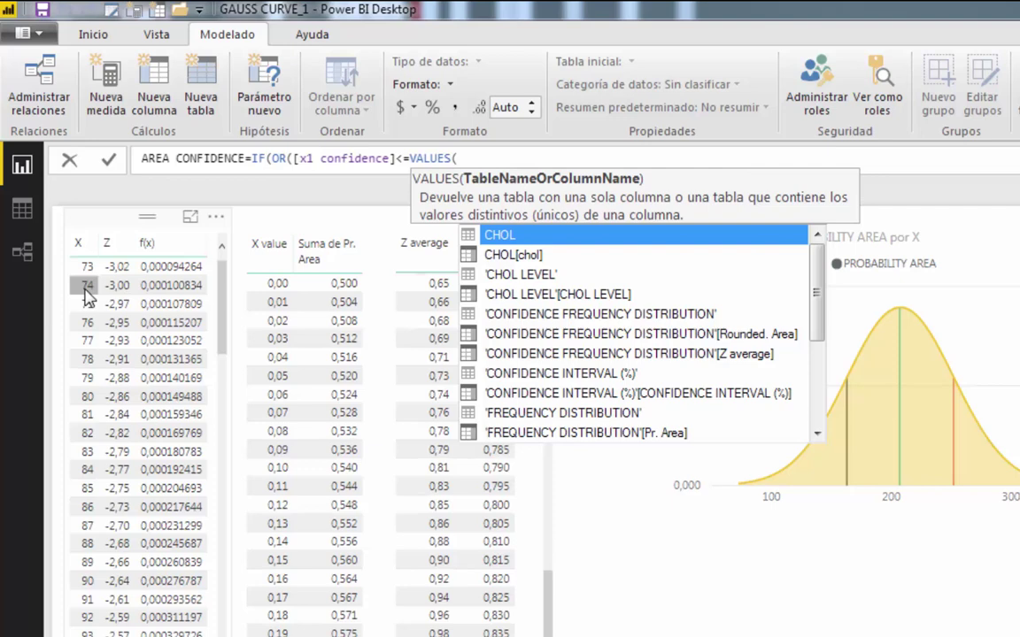
pyautogui.write('X')
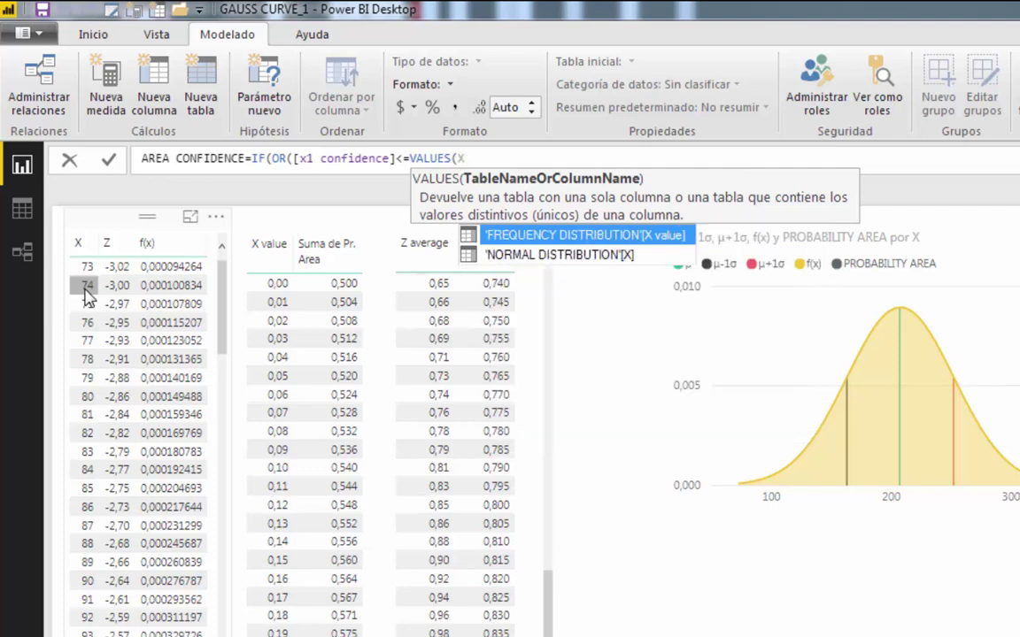
pyautogui.press('Down')
pyautogui.press('Tab')
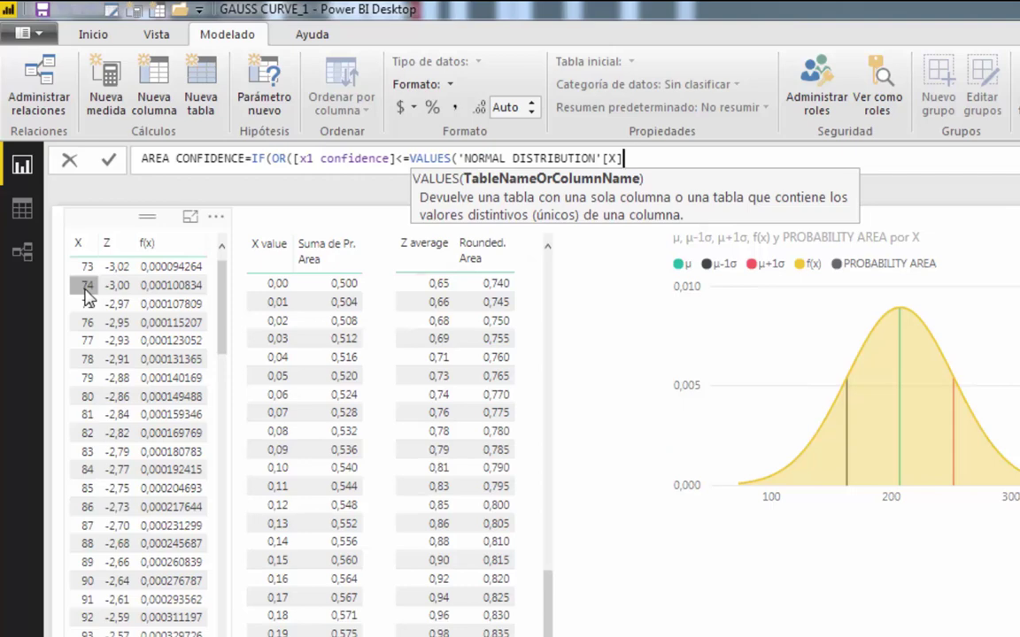
pyautogui.write(')')
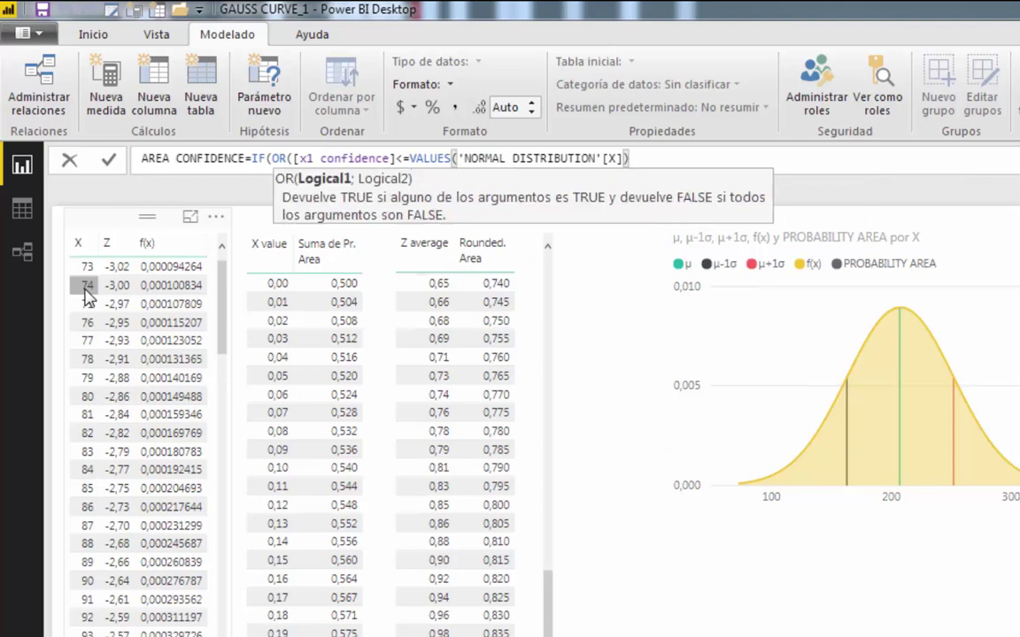
pyautogui.write(';')
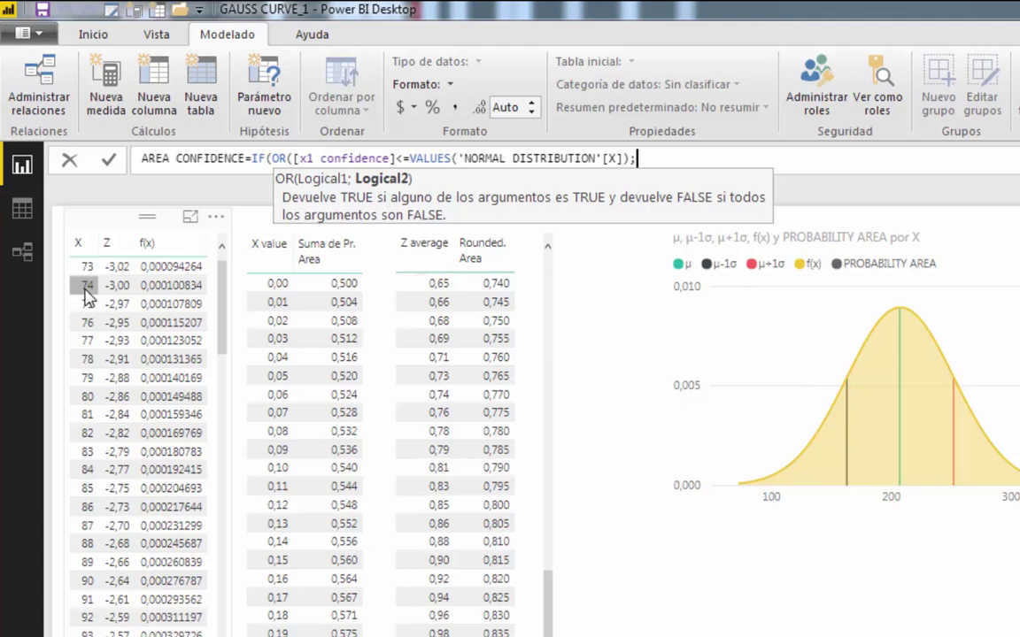
# Enter [x2 confidence]>=VALUES('NORMAL DISTRIBUTION'[X]) as the second OR condition and close the OR function.
pyautogui.write('X2')
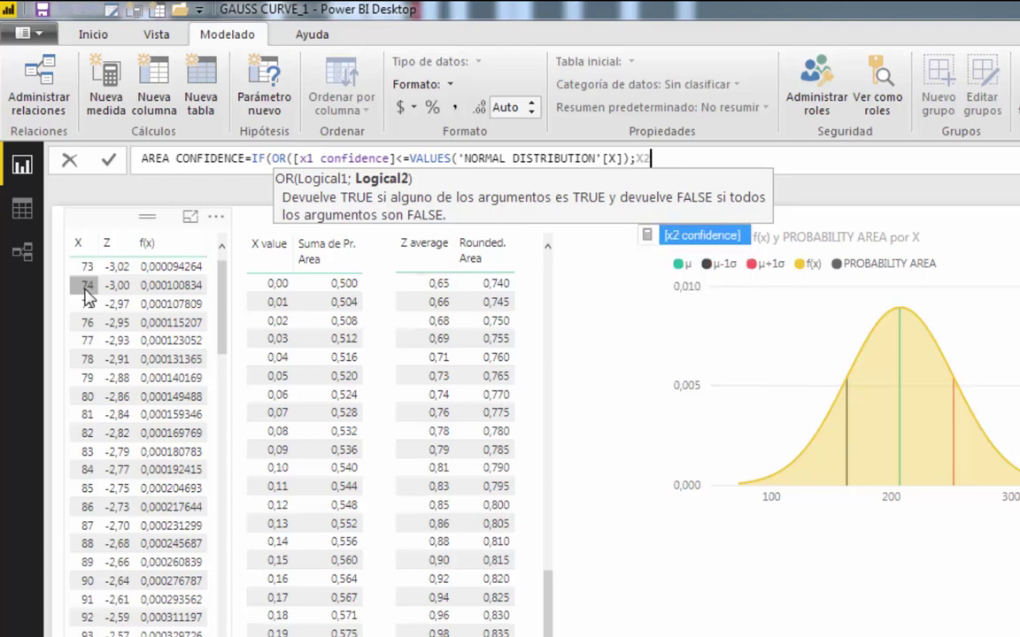
pyautogui.press('Tab')
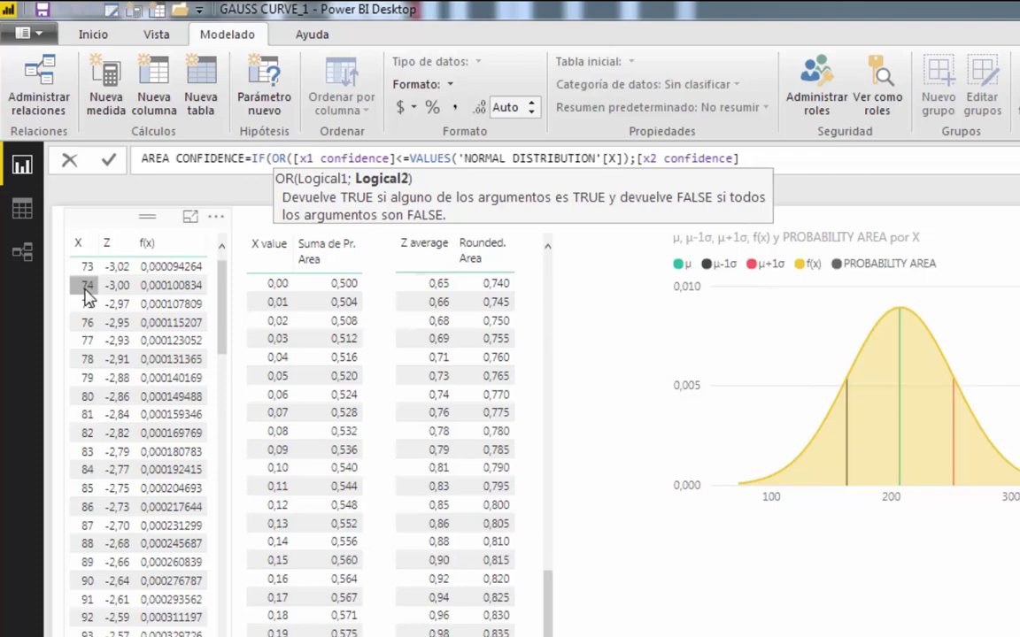
pyautogui.write('>=V')
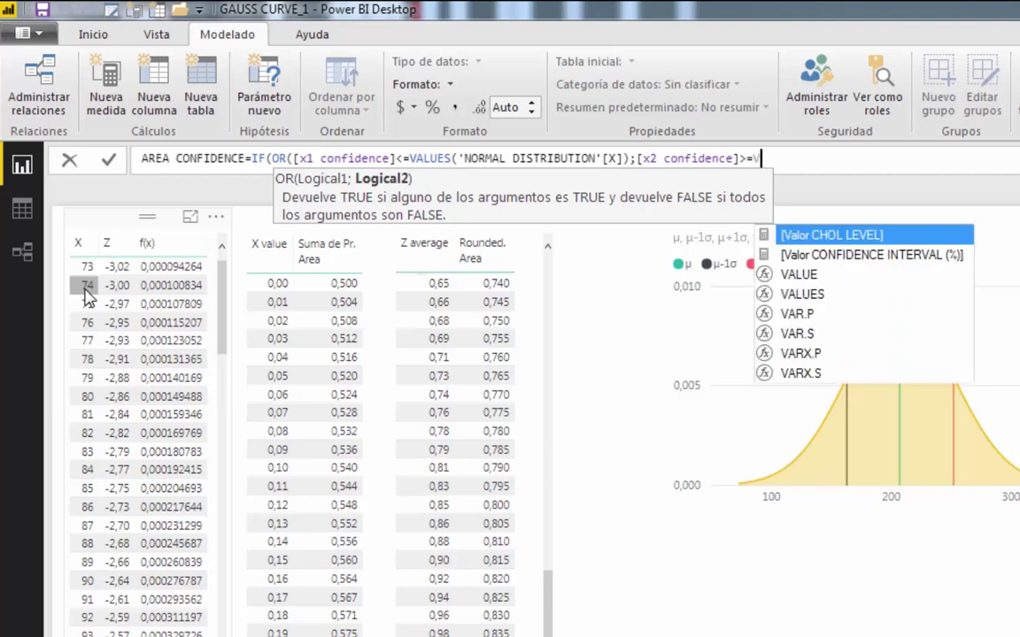
pyautogui.write('AL')
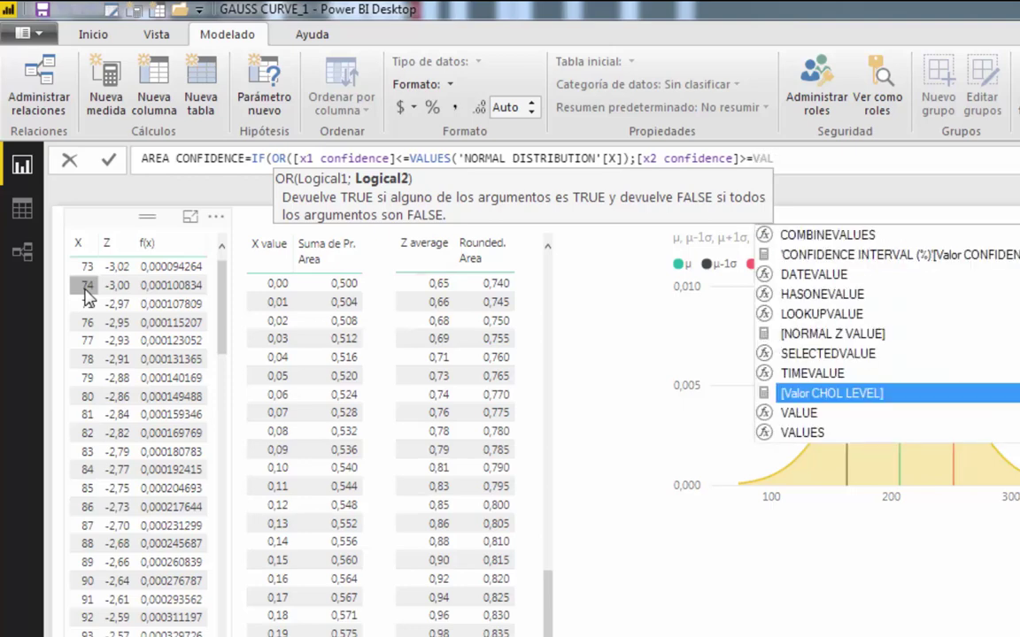
pyautogui.press('Down')
pyautogui.press('Down')
pyautogui.press('Tab')
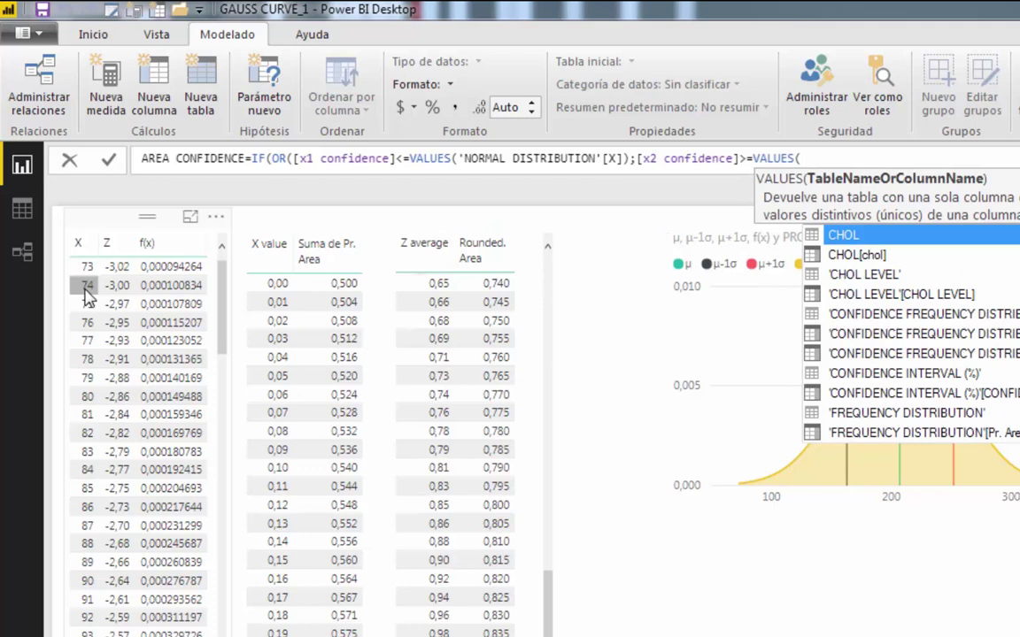
pyautogui.write('X')
pyautogui.press('Down')
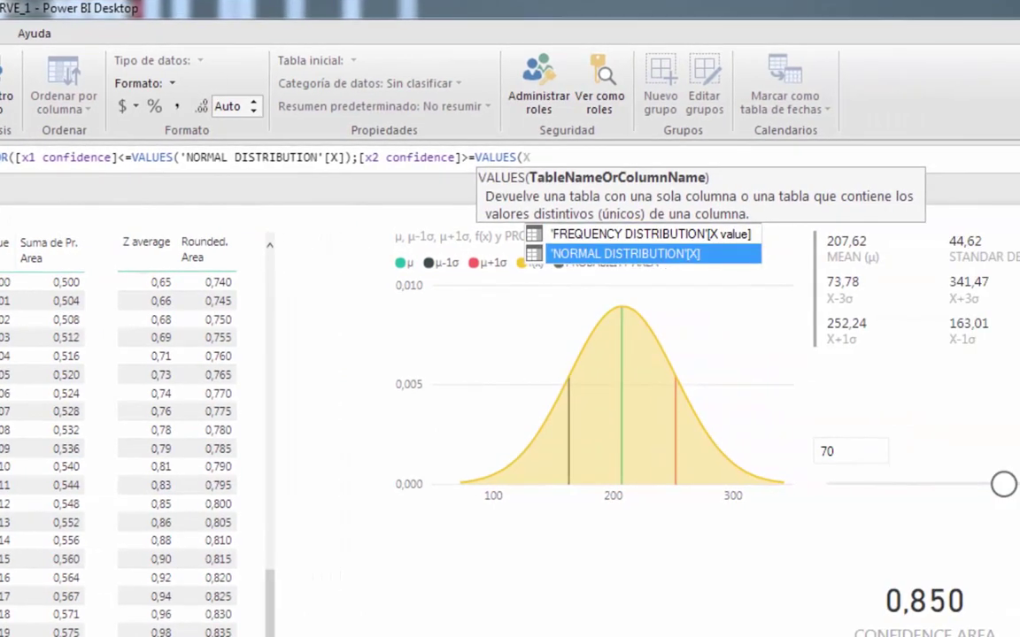
pyautogui.press('Tab')
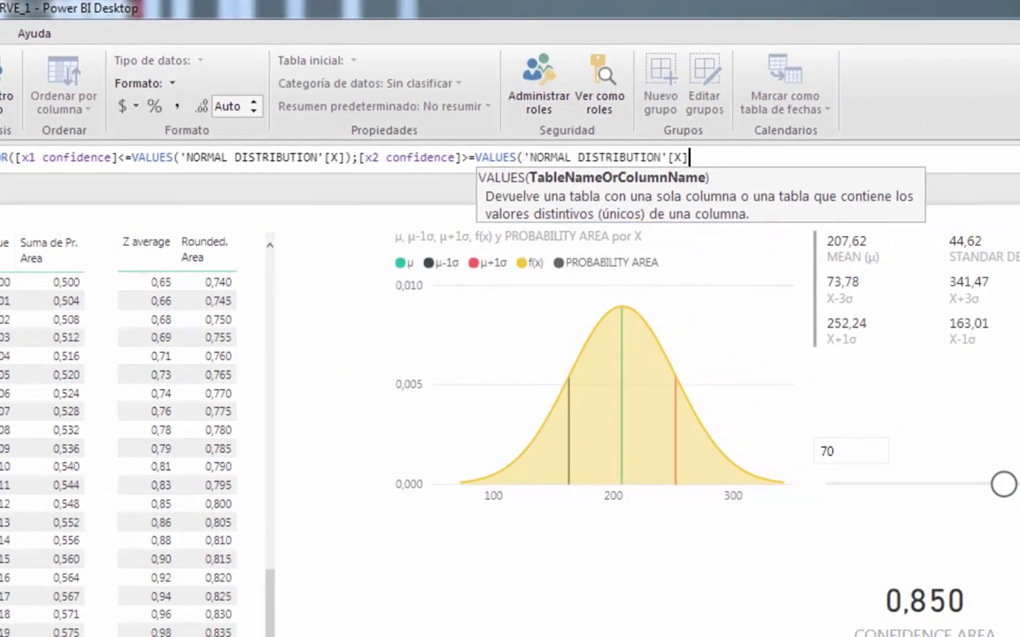
pyautogui.write(')')
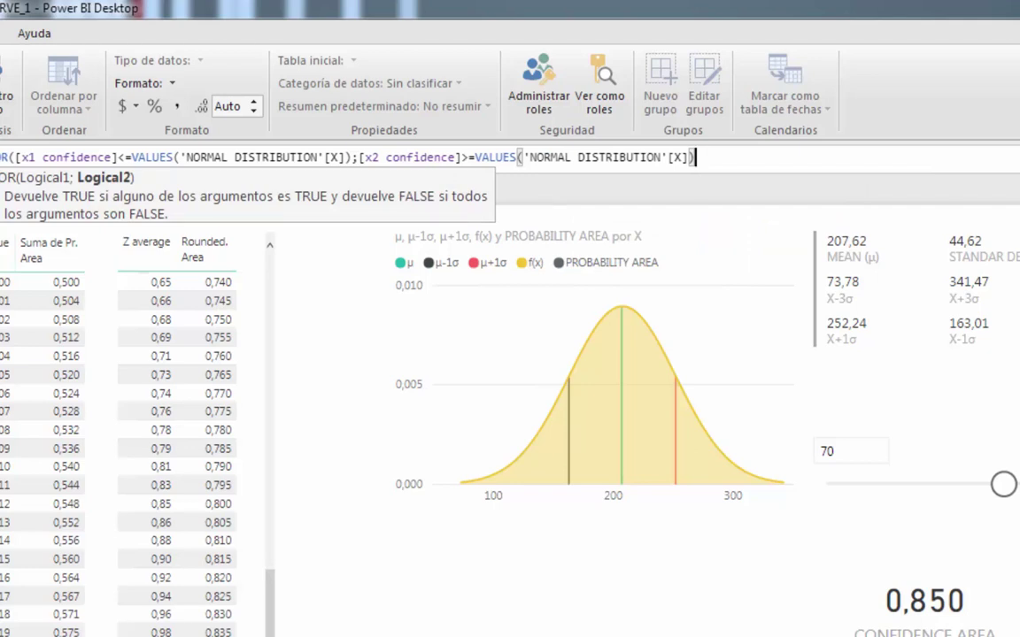
pyautogui.write(')')
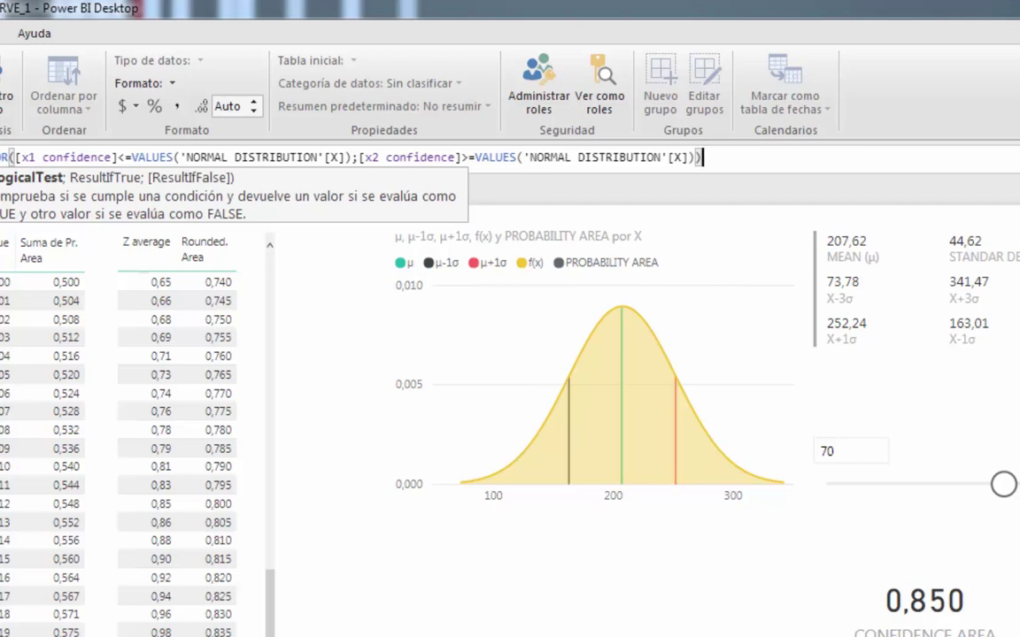
# Enter BLANK() as the result when the OR test in the AREA CONFIDENCE formula is true.
pyautogui.write(';')
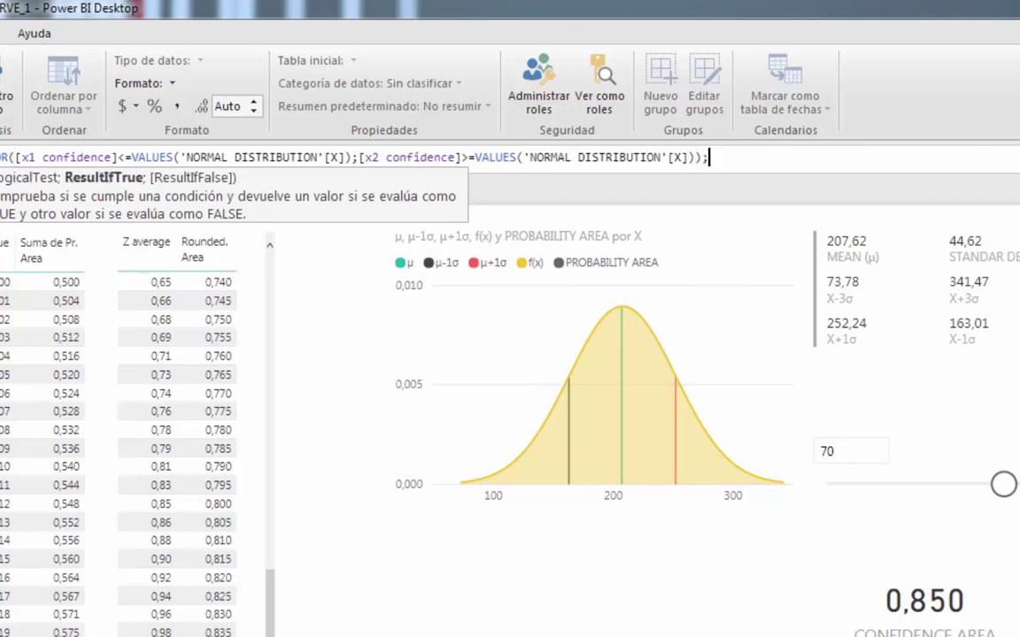
pyautogui.write('BLA')
pyautogui.press('Down')
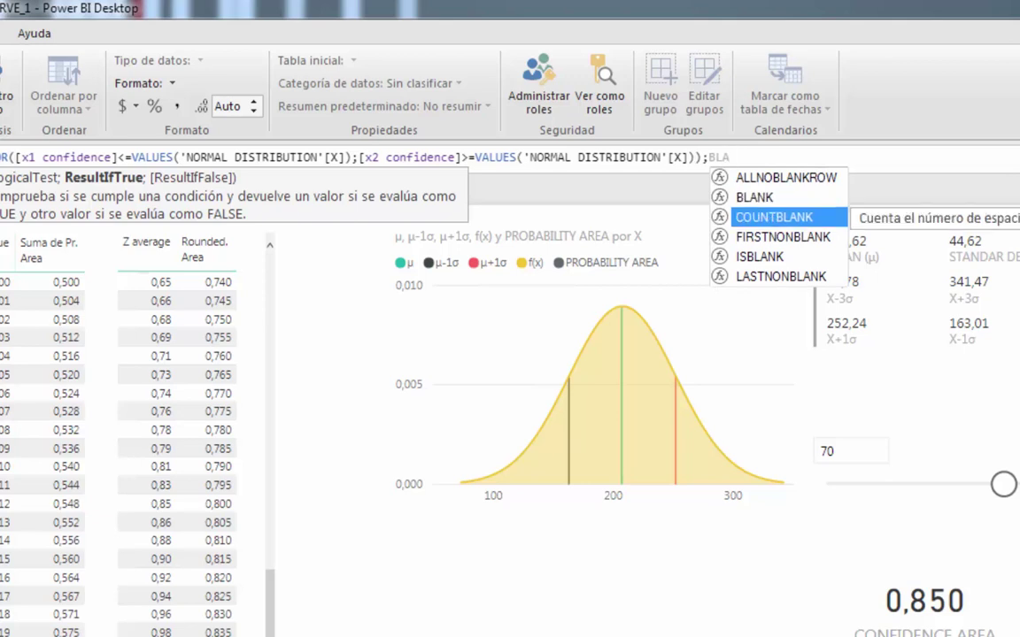
pyautogui.press('Up')
pyautogui.press('Tab')
pyautogui.write(')')
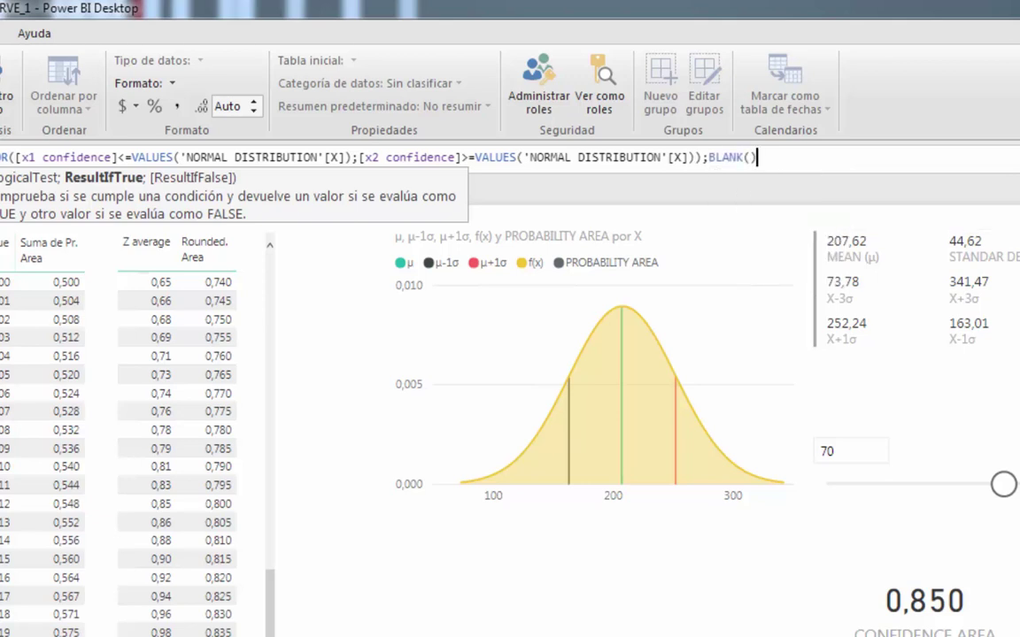
# Enter [f(x)] as the false result of the IF, close the function and commit the AREA CONFIDENCE measure.
pyautogui.write(';')
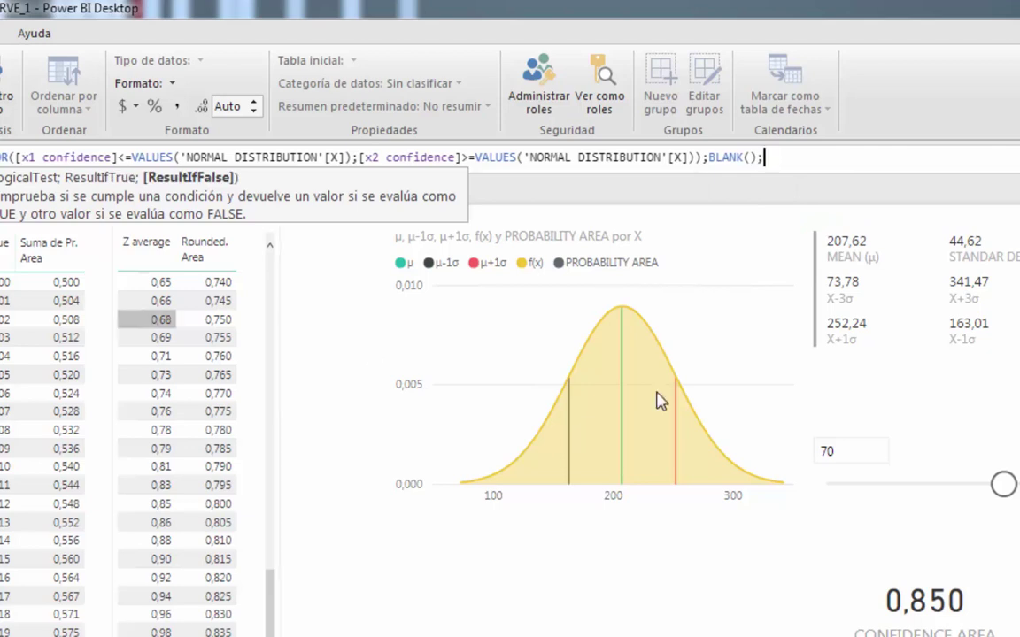
pyautogui.write('F')
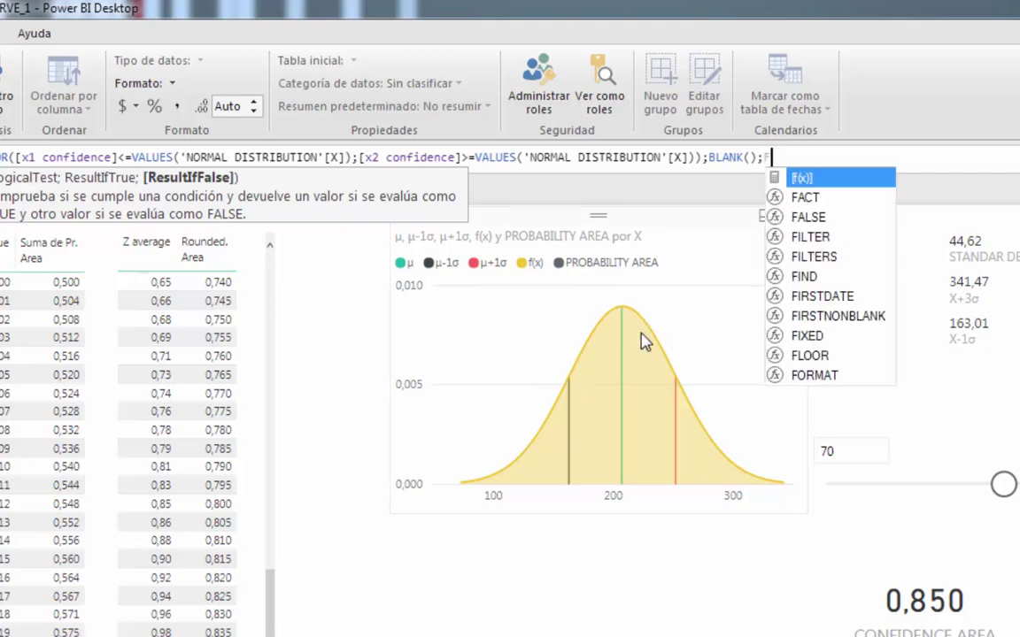
pyautogui.press('Tab')
pyautogui.write(')')
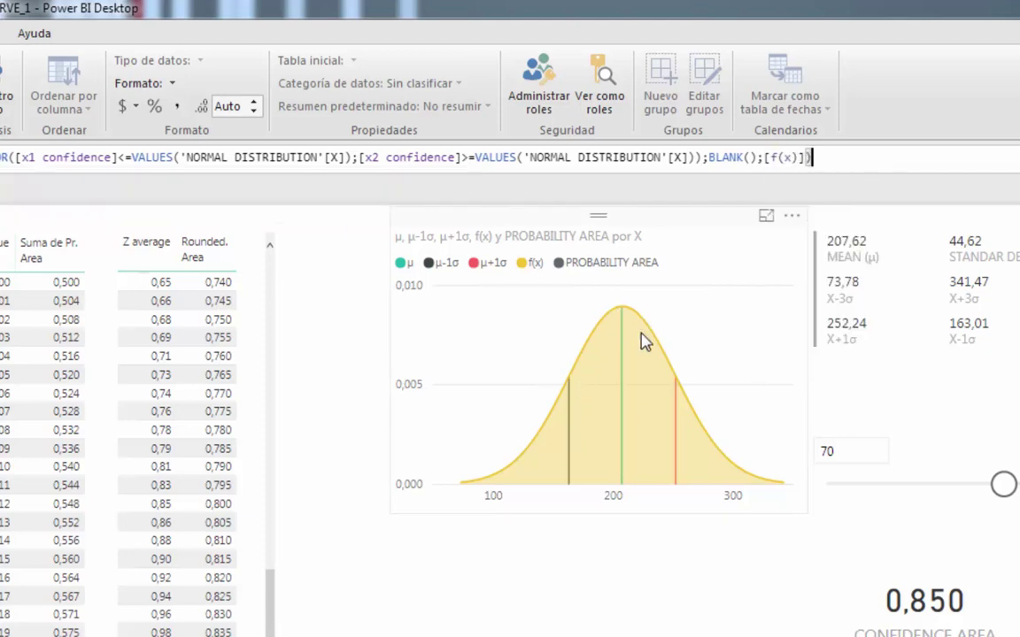
pyautogui.press('Return')
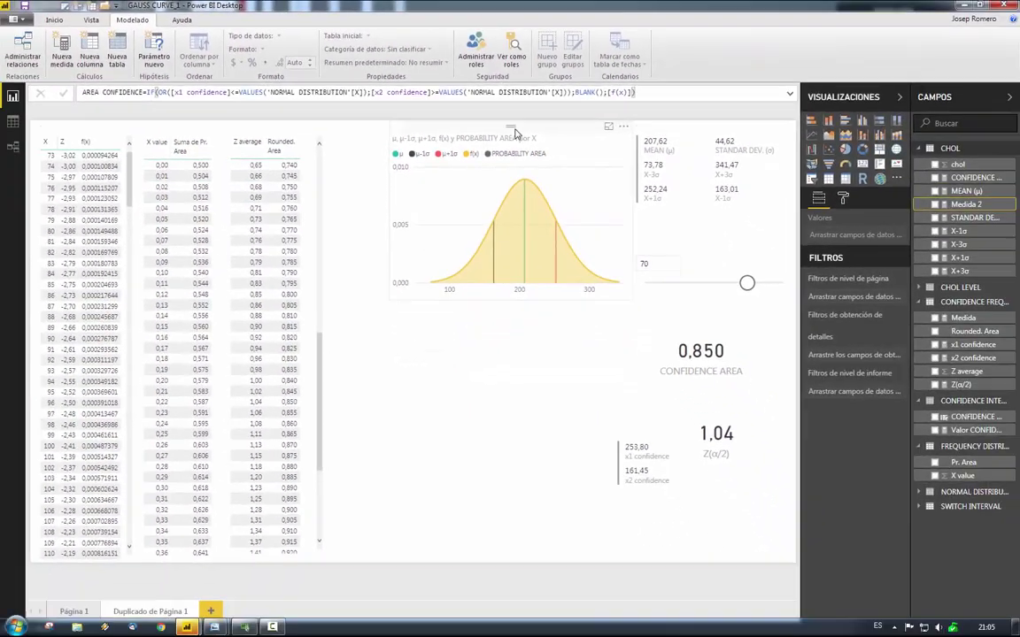
# Widen the distribution chart toward the tables and replace PROBABILITY AREA with AREA CONFIDENCE in its line values.
pyautogui.click(596, 208)
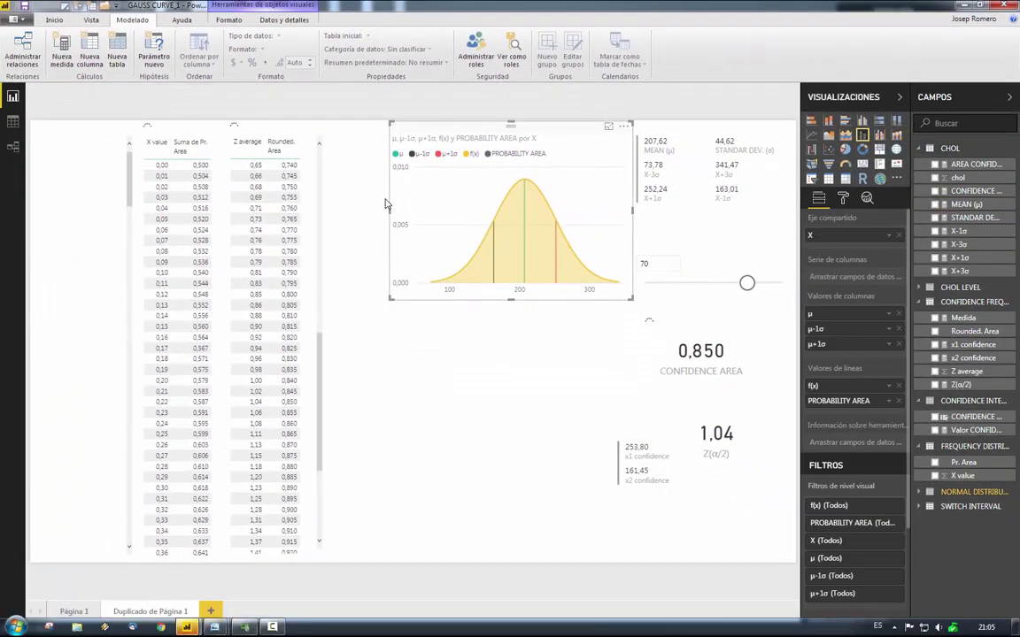
pyautogui.moveTo(380, 215); pyautogui.dragTo(332, 213)
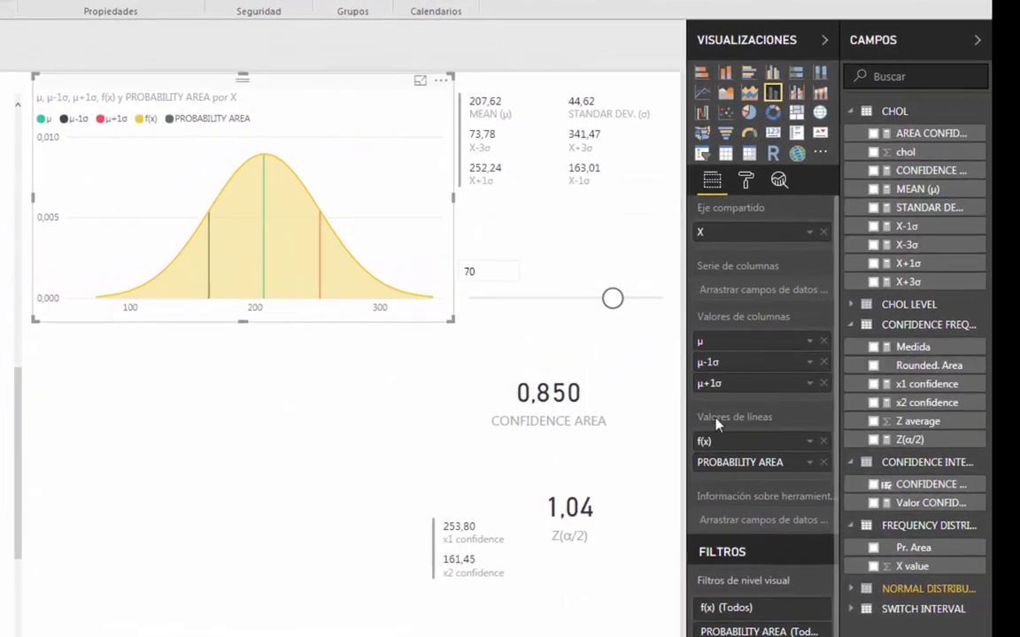
pyautogui.moveTo(930, 133); pyautogui.dragTo(752, 462)
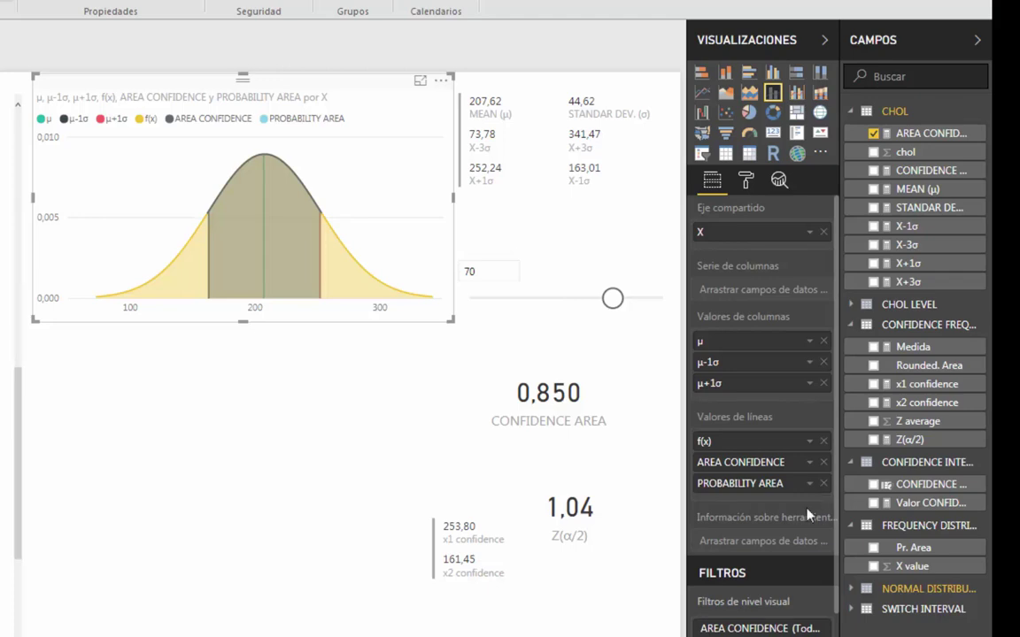
pyautogui.click(823, 483)
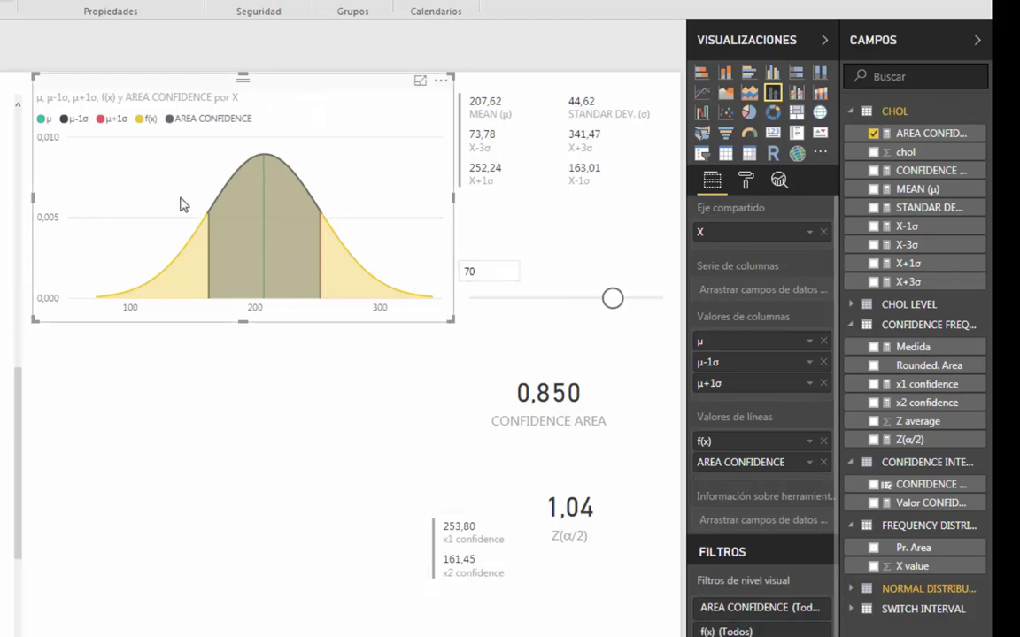
# Try the confidence interval slicer at 34, and set it to 68.
pyautogui.moveTo(611, 299); pyautogui.dragTo(527, 301)
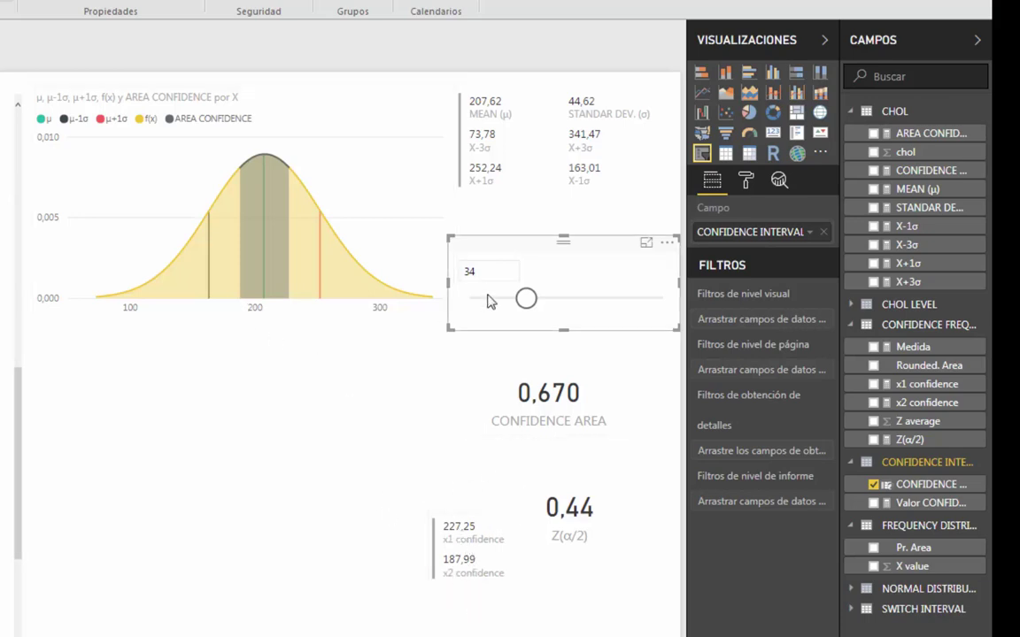
pyautogui.moveTo(482, 277); pyautogui.dragTo(441, 275)
pyautogui.write('68')
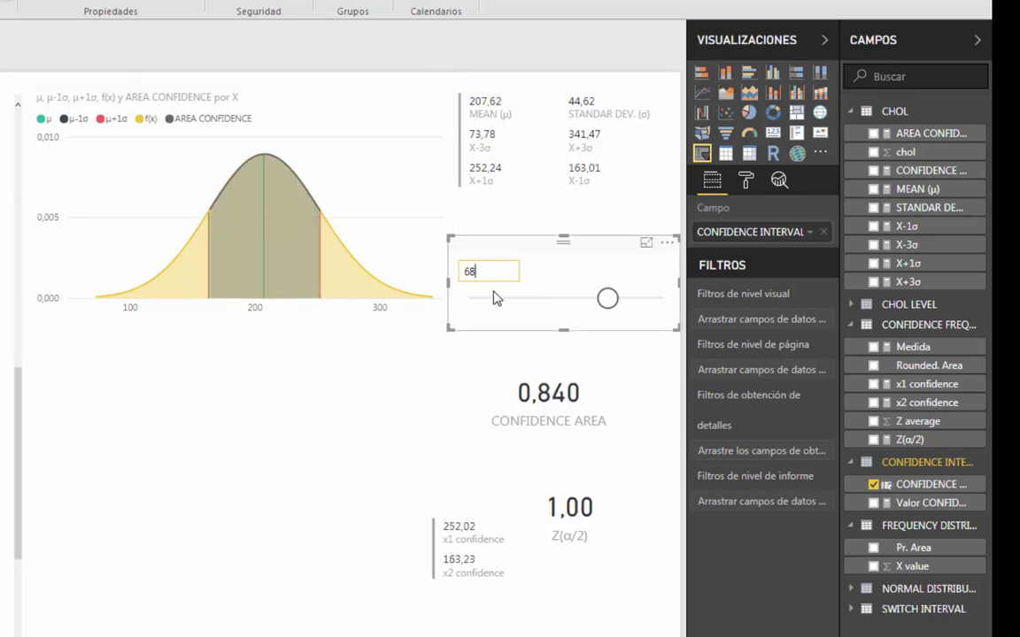
# Move the card with x1 confidence and x2 confidence to the empty area beneath the distribution chart.
pyautogui.moveTo(460, 506); pyautogui.dragTo(307, 378)
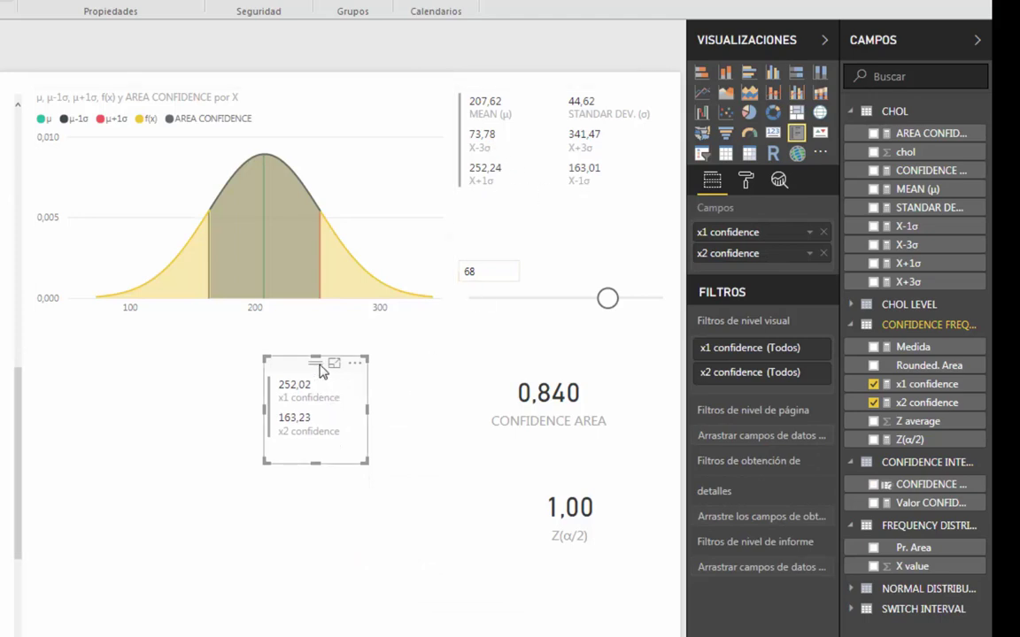
pyautogui.moveTo(317, 362); pyautogui.dragTo(313, 355)
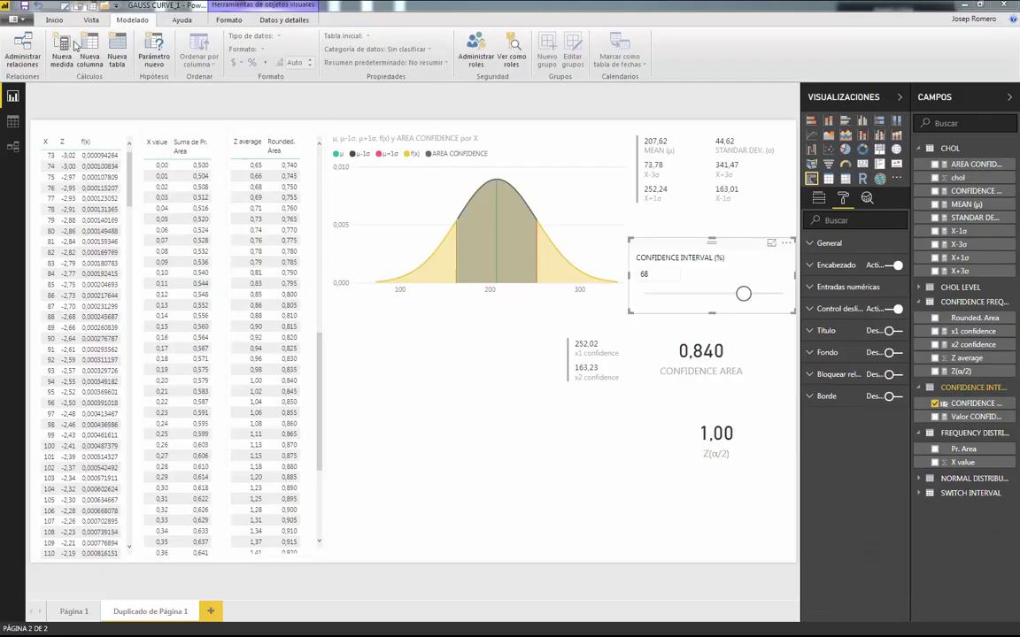
# Start a new measure with the formula IC RESULT= "IC("&'CONFIDENCE INTERVAL(%)'[Valor CONFIDENCE INTERVAL]&"%)= ("&[x2 CONFIDENCE]&" ; "&[x1 CONFIDENCE]&")".
pyautogui.click(64, 46)
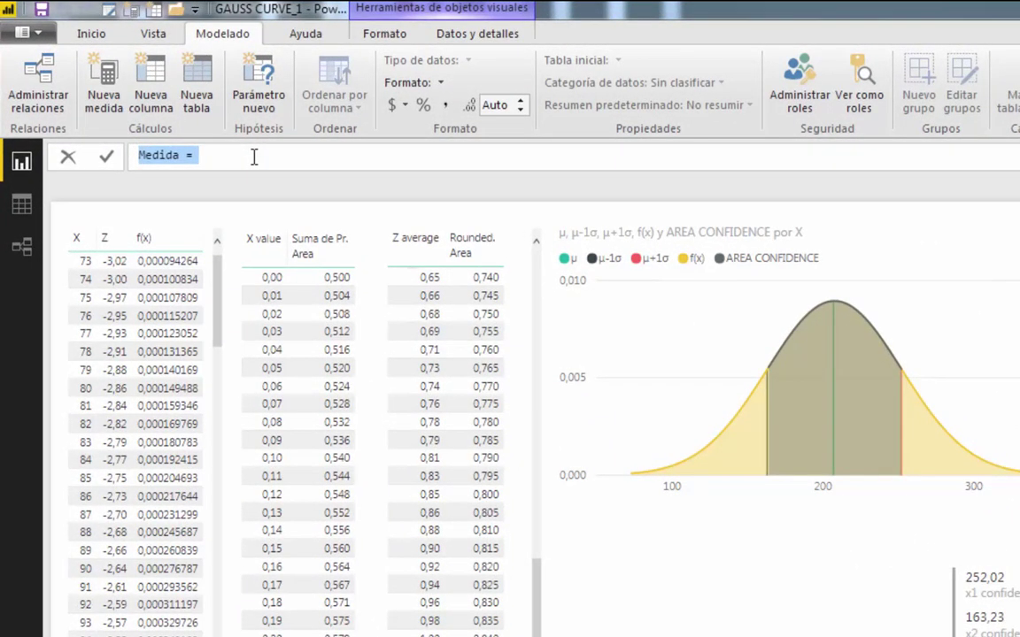
pyautogui.write('IC ')
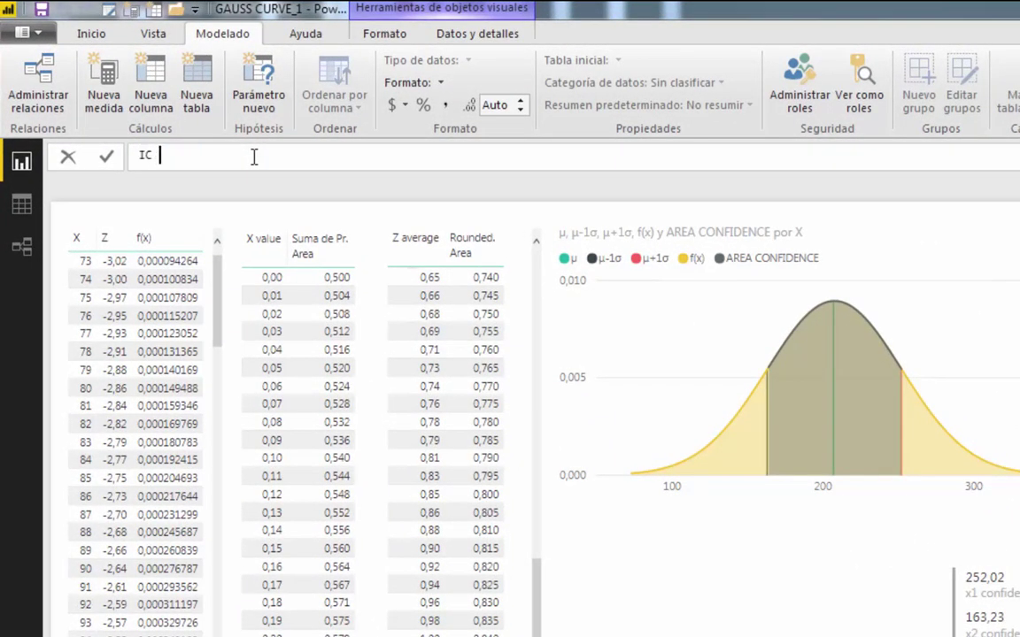
pyautogui.write('RESULT=')
pyautogui.write('"IC("&[CONFIDENCE INTERVAL(%)\'[Valor CONFIDENCE INTERVAL]&"%)= ("&[x2 CONFIDENCE]&" ; "&[x1 CONFIDENCE]&")"')
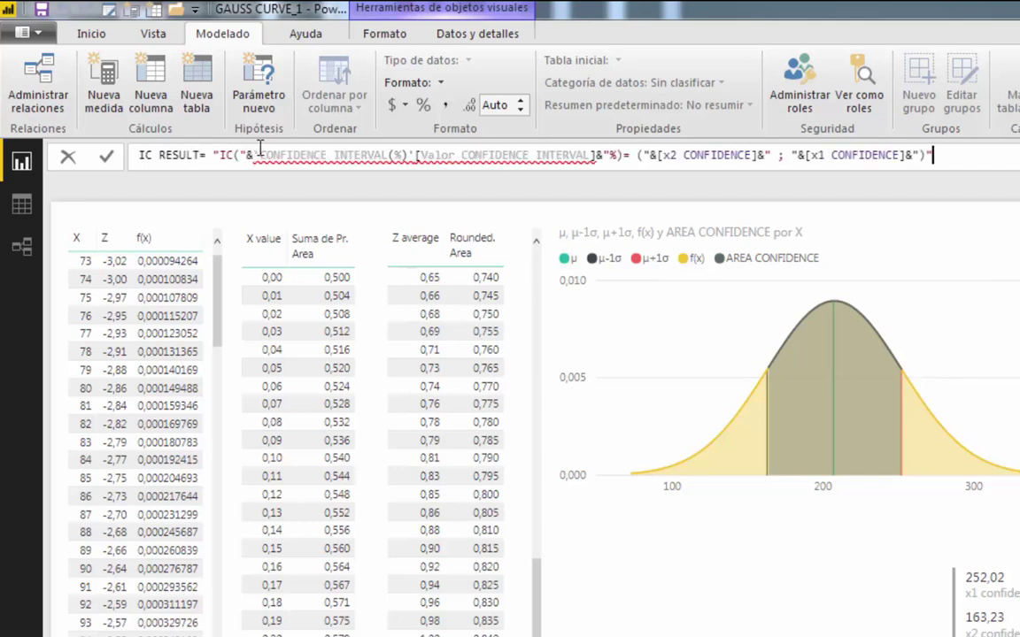
# Replace the underlined reference in the IC RESULT formula with 'CONFIDENCE INTERVAL (%)'[Valor CONFIDENCE INTERVAL (%)].
pyautogui.moveTo(253, 156); pyautogui.dragTo(596, 159)
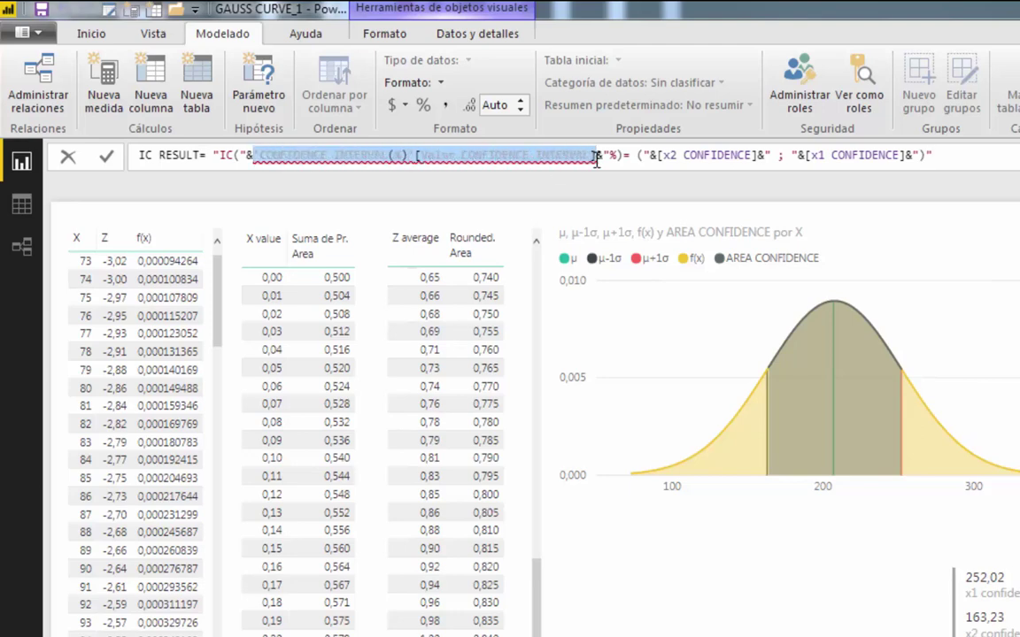
pyautogui.write('CON')
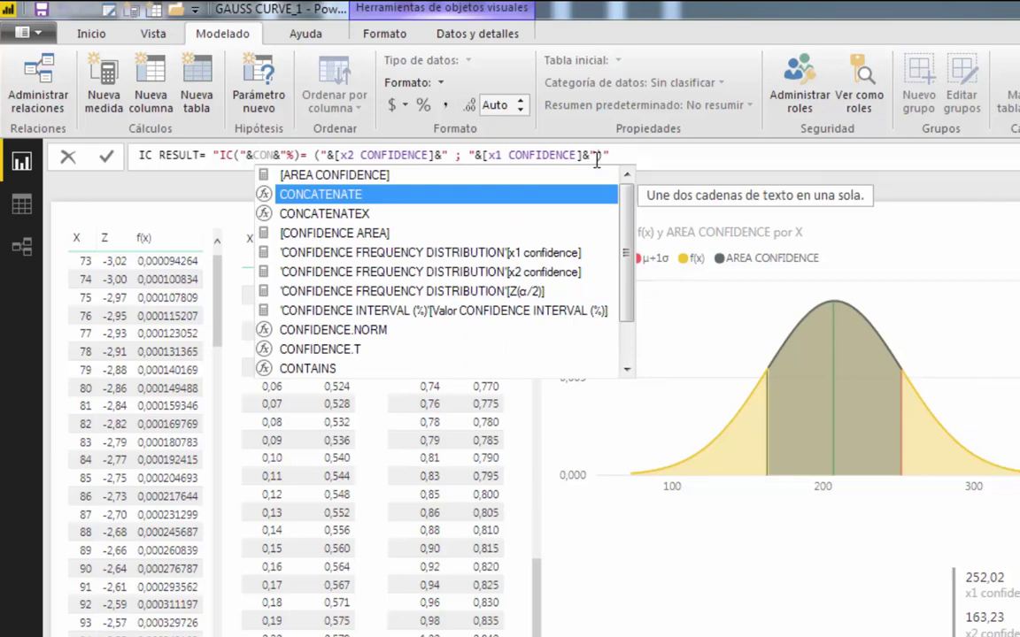
pyautogui.press('Down')
pyautogui.press('Down')
pyautogui.press('Down')
pyautogui.press('Down')
pyautogui.press('Down')
pyautogui.press('Down')
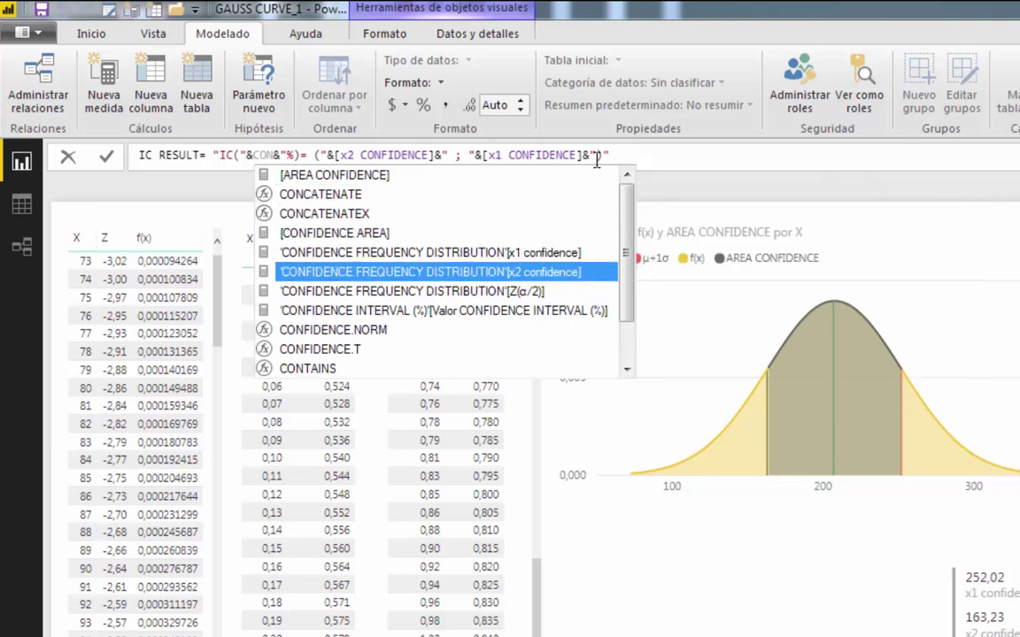
pyautogui.press('Tab')
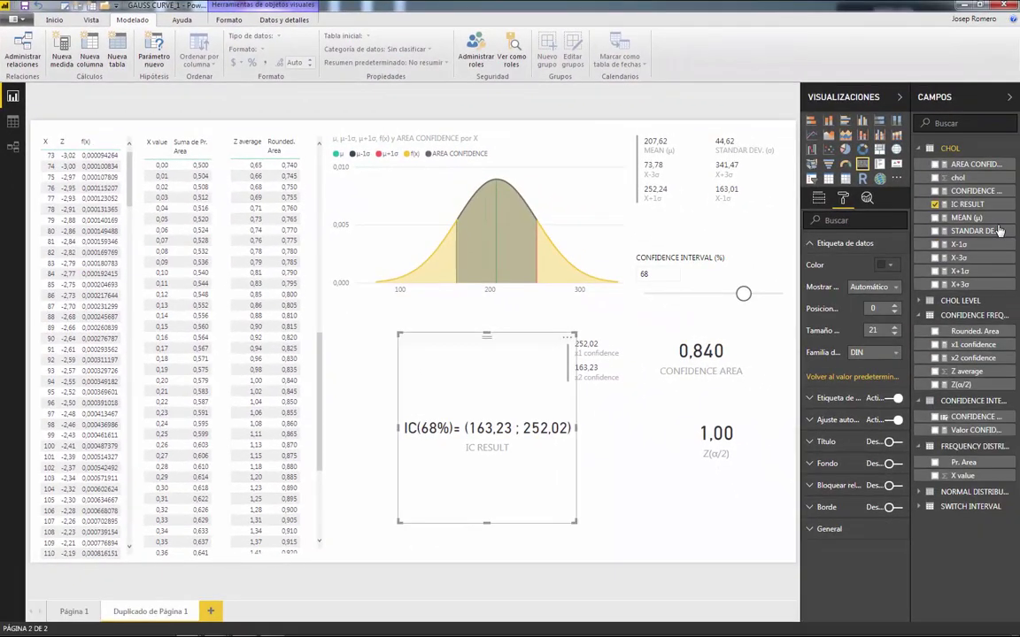
# Place a shorter IC RESULT card directly beneath the distribution chart, and set the confidence interval slicer to 30.
pyautogui.moveTo(486, 334); pyautogui.dragTo(432, 336)
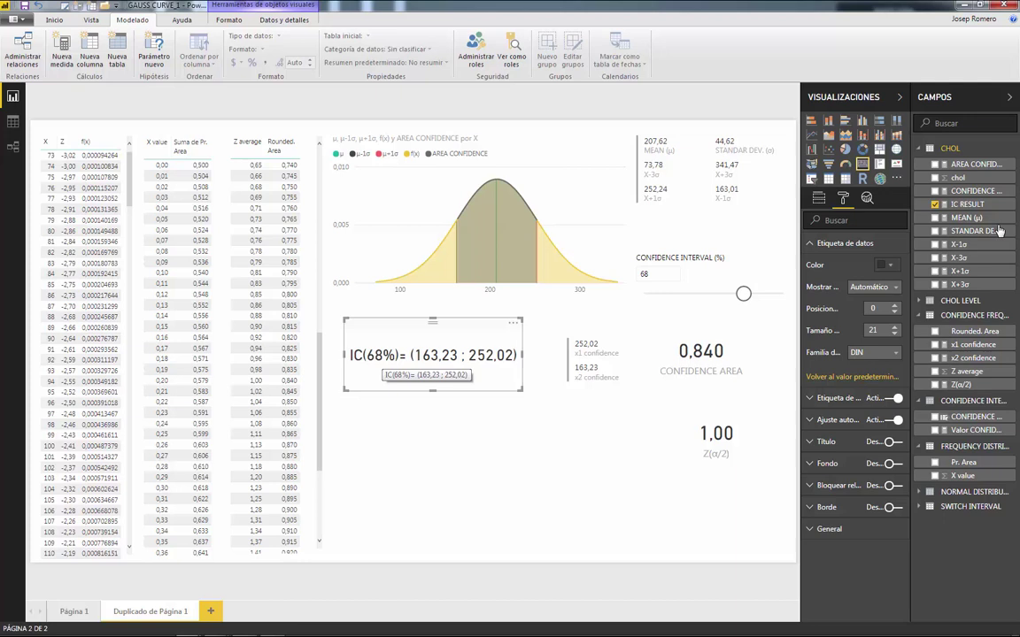
pyautogui.moveTo(744, 293); pyautogui.dragTo(678, 293)
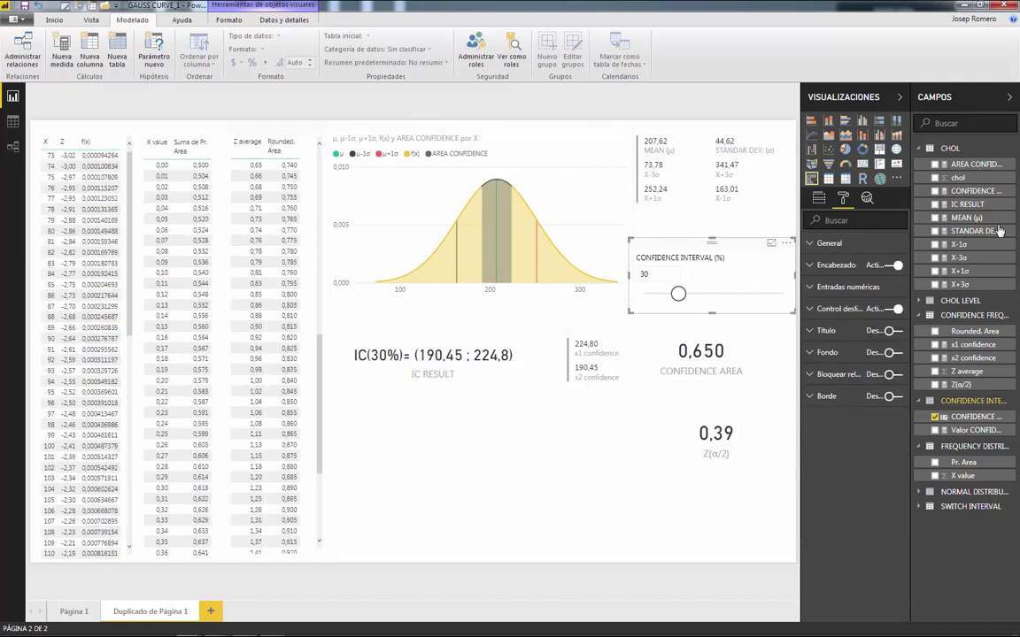